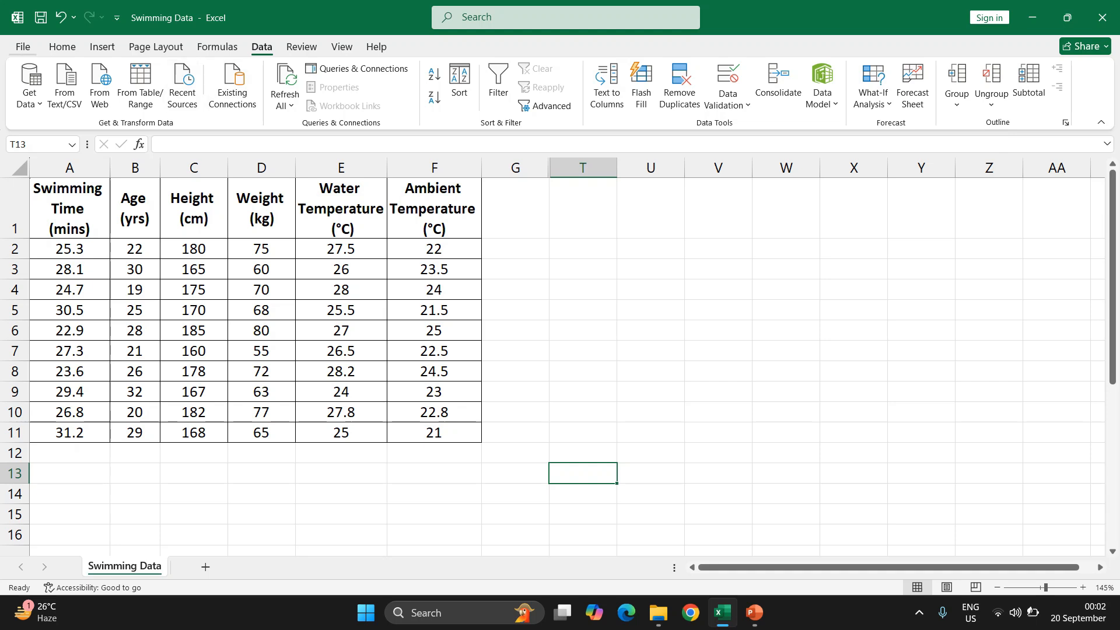
- Open the add-ins page of the program options and select Analysis ToolPak among the inactive add-ins
click(23, 46)
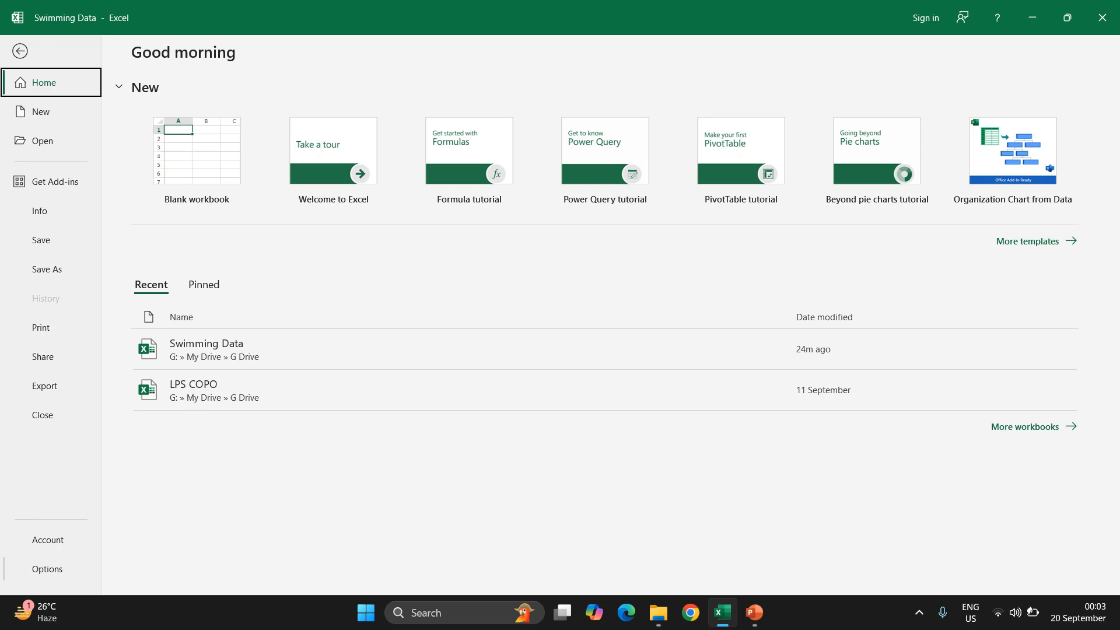
click(47, 568)
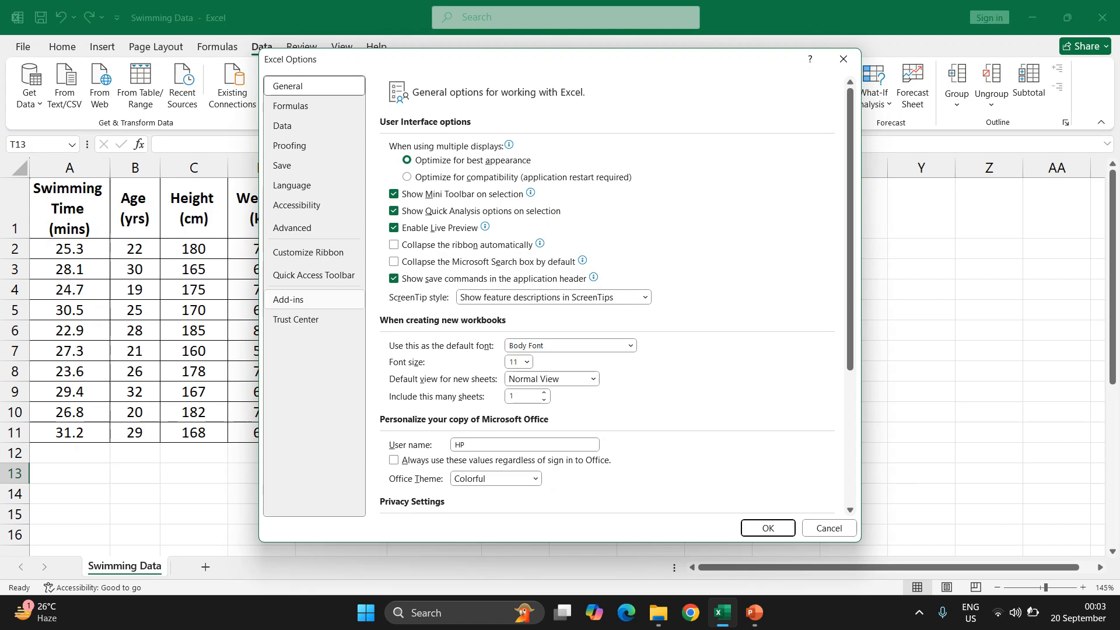
click(288, 299)
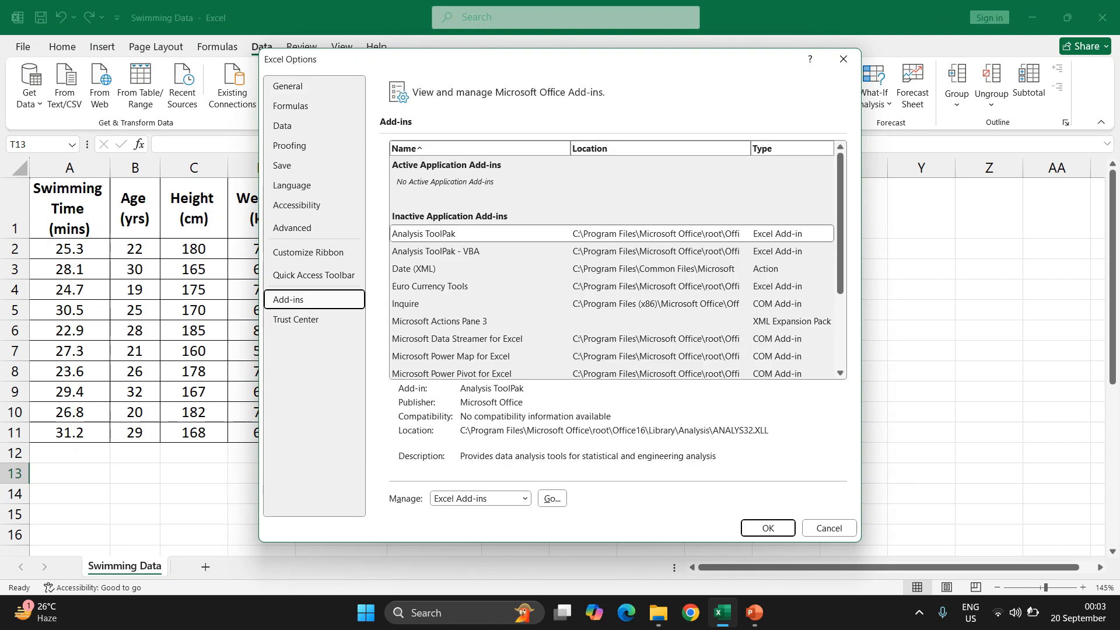
scroll(612, 321, down, 3)
scroll(612, 321, up, 3)
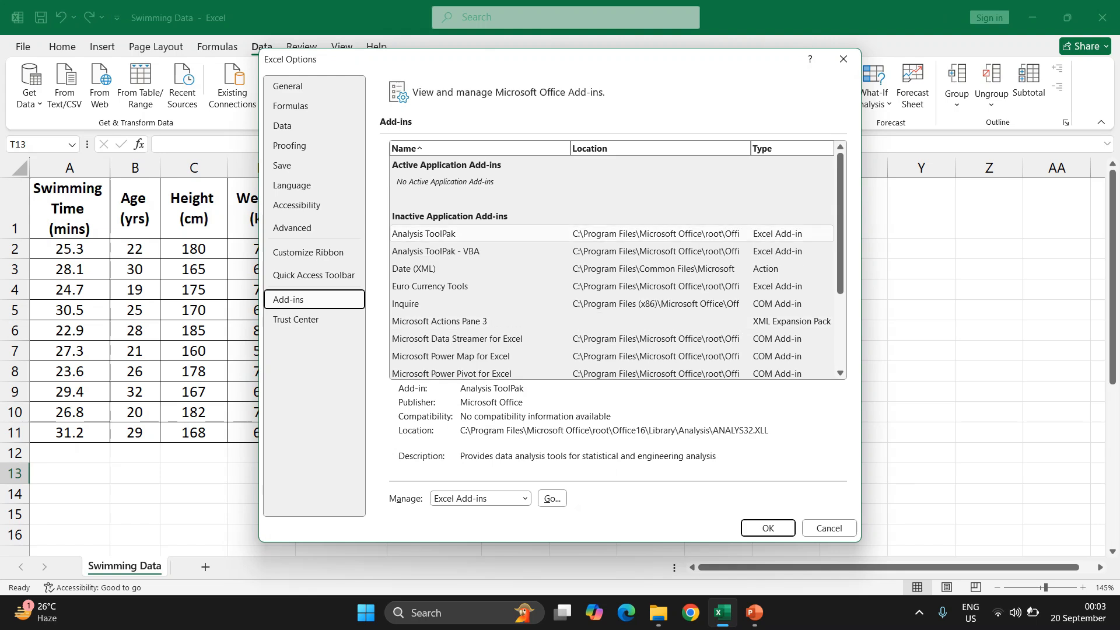
scroll(612, 320, down, 3)
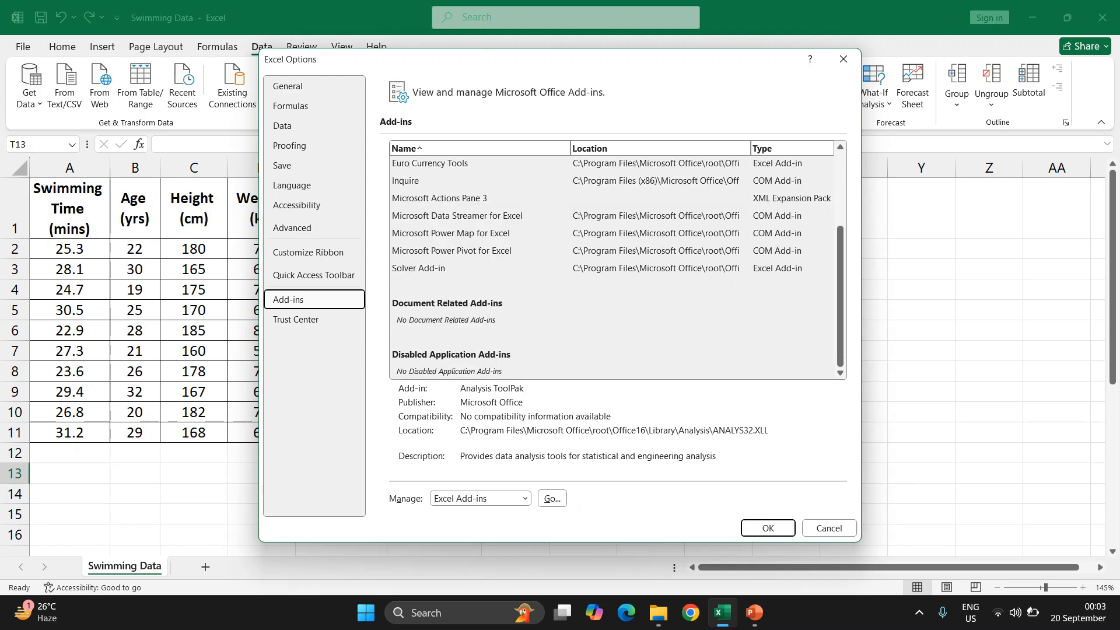
scroll(612, 303, up, 3)
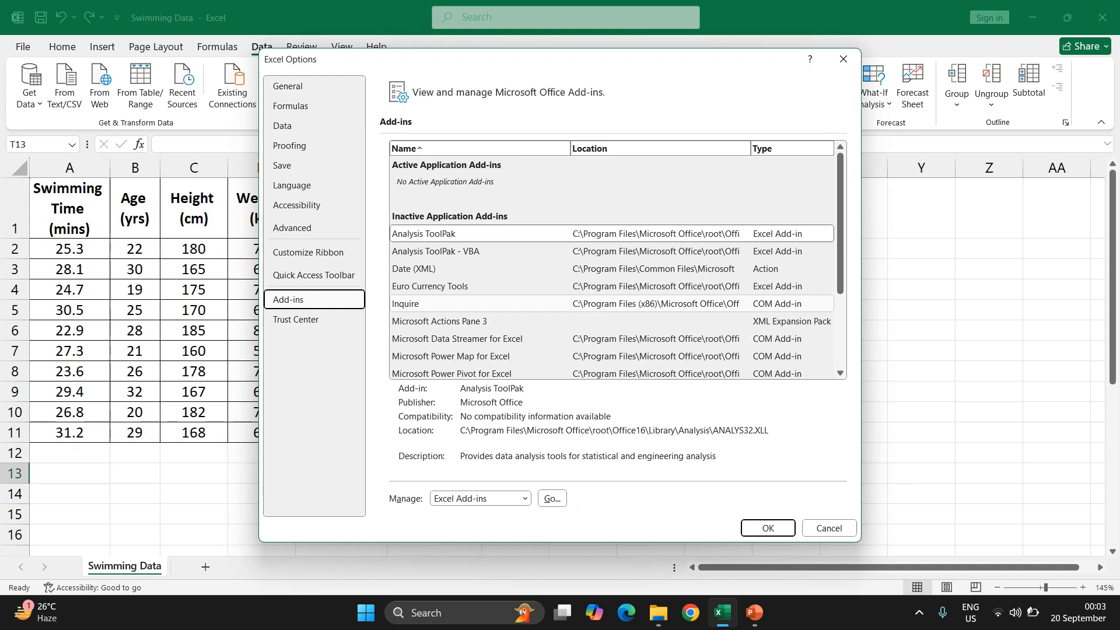
click(424, 233)
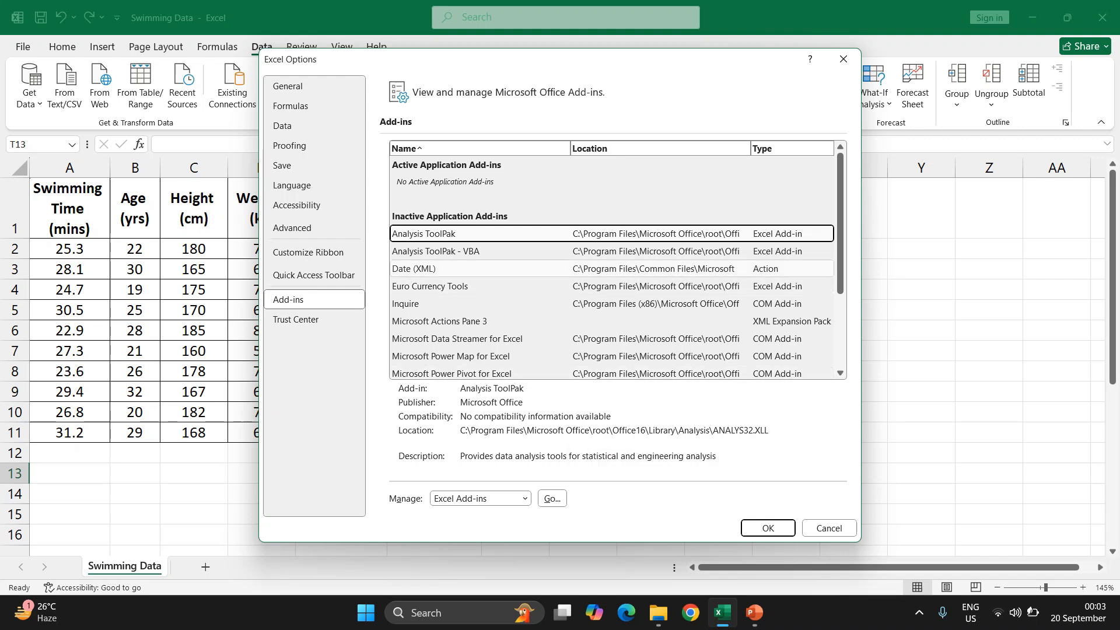
click(435, 251)
click(424, 233)
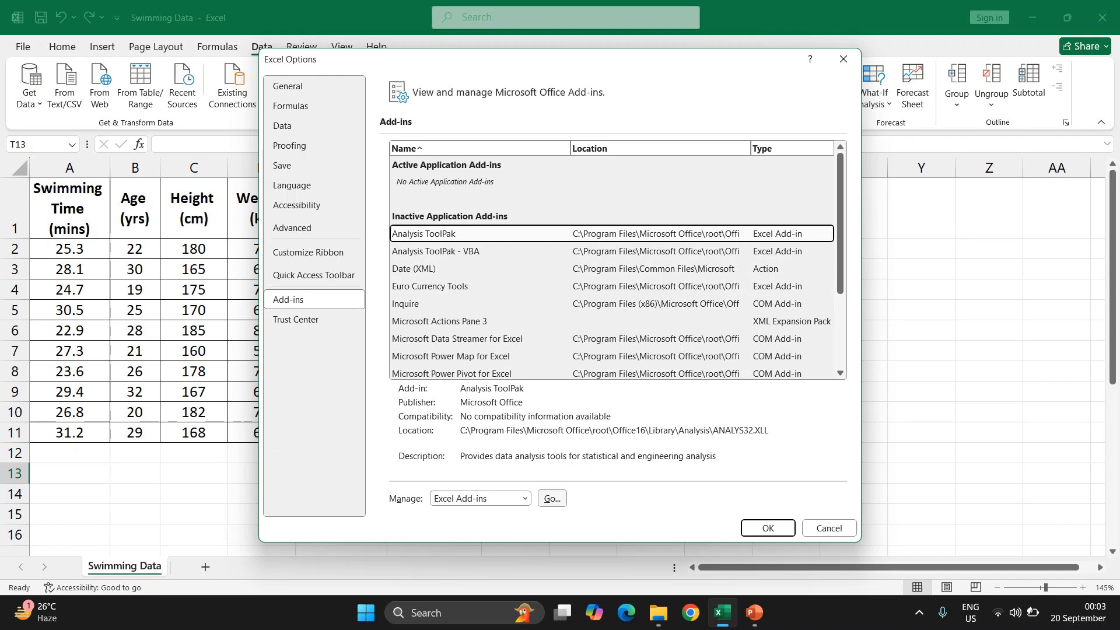
- Enable the Analysis ToolPak and Solver Add-in through the Excel add-ins manager
key(alt+g)
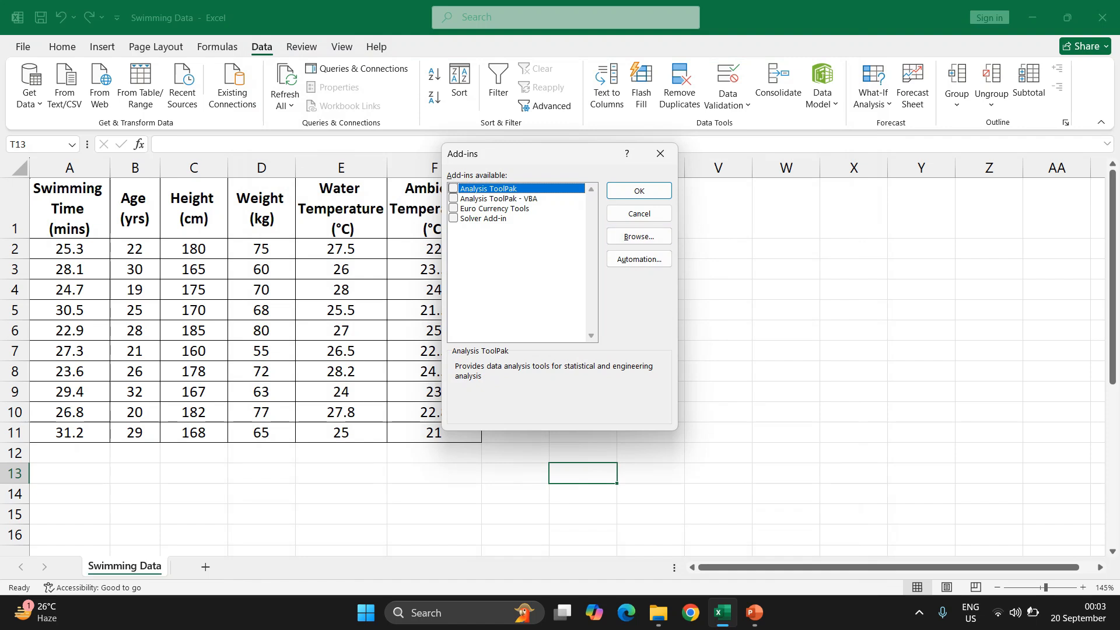
key(space)
click(453, 218)
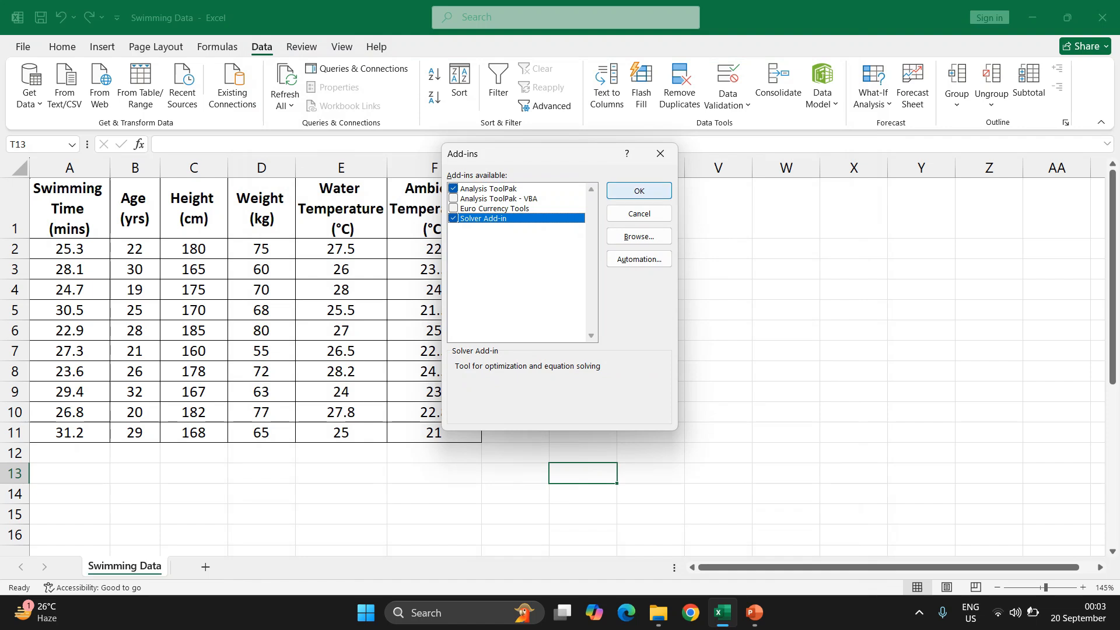
click(639, 191)
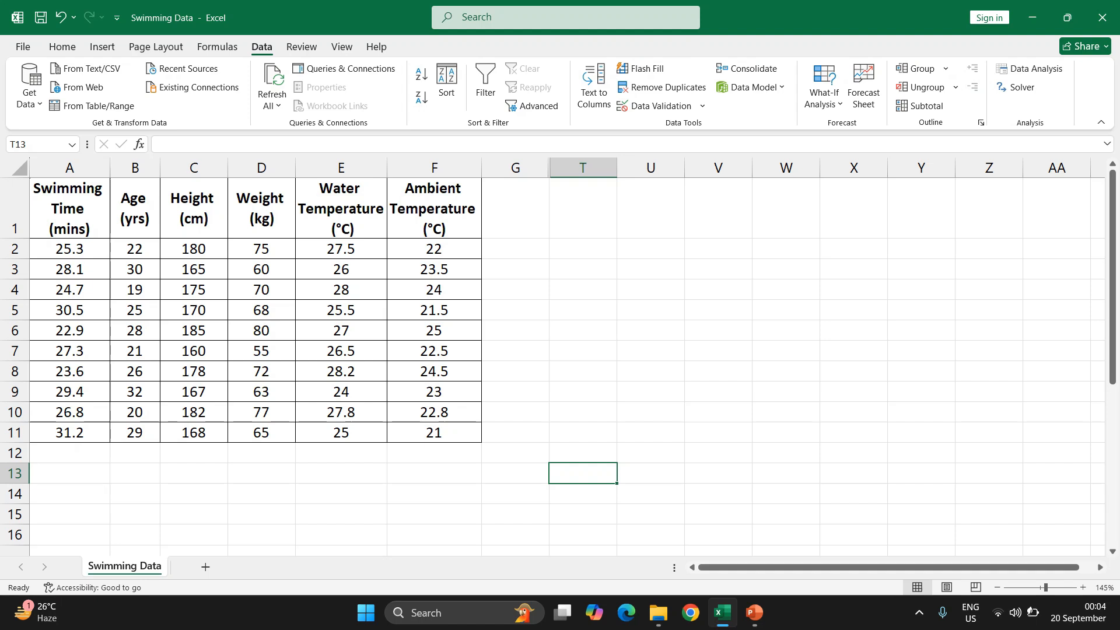
- Open the Data Analysis tools and examine the full list of available analysis tools
click(63, 47)
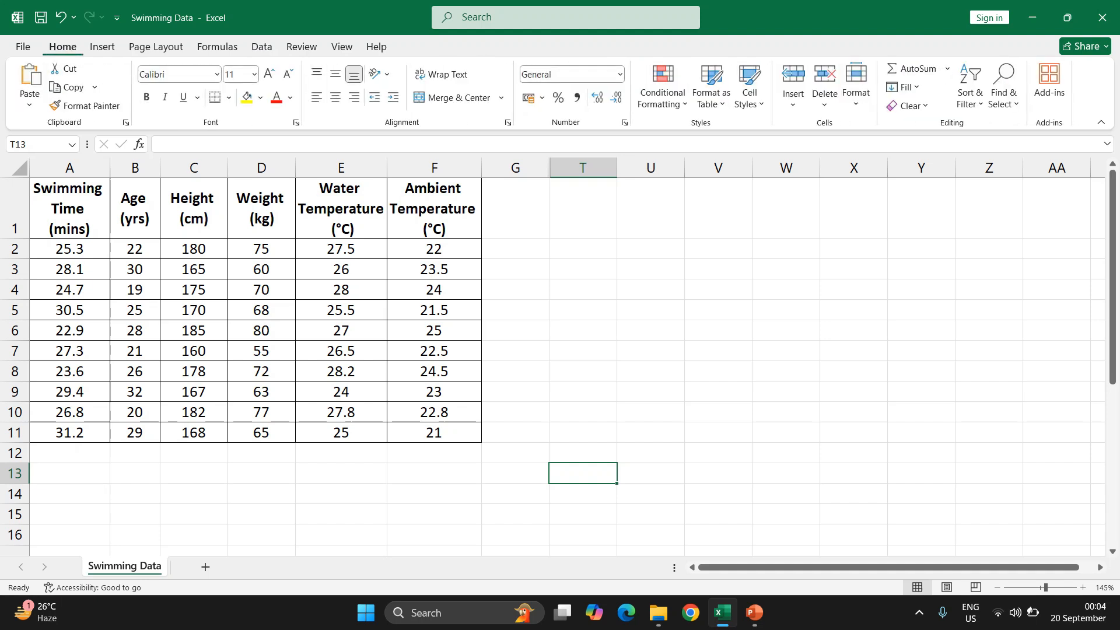
click(261, 46)
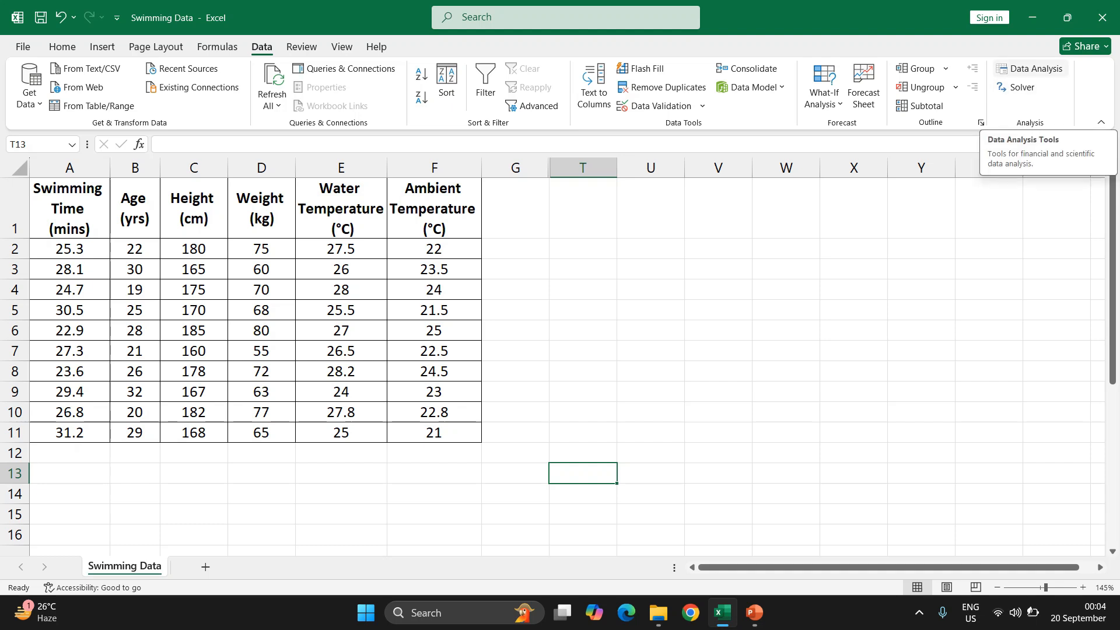
click(1030, 68)
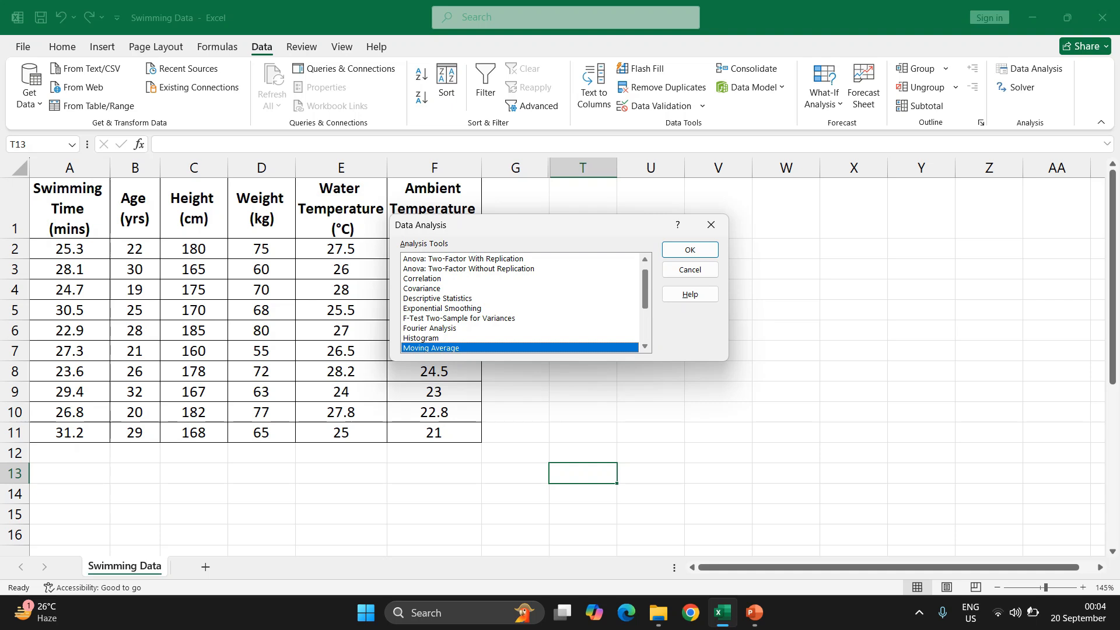
scroll(520, 302, up, 1)
scroll(519, 302, down, 3)
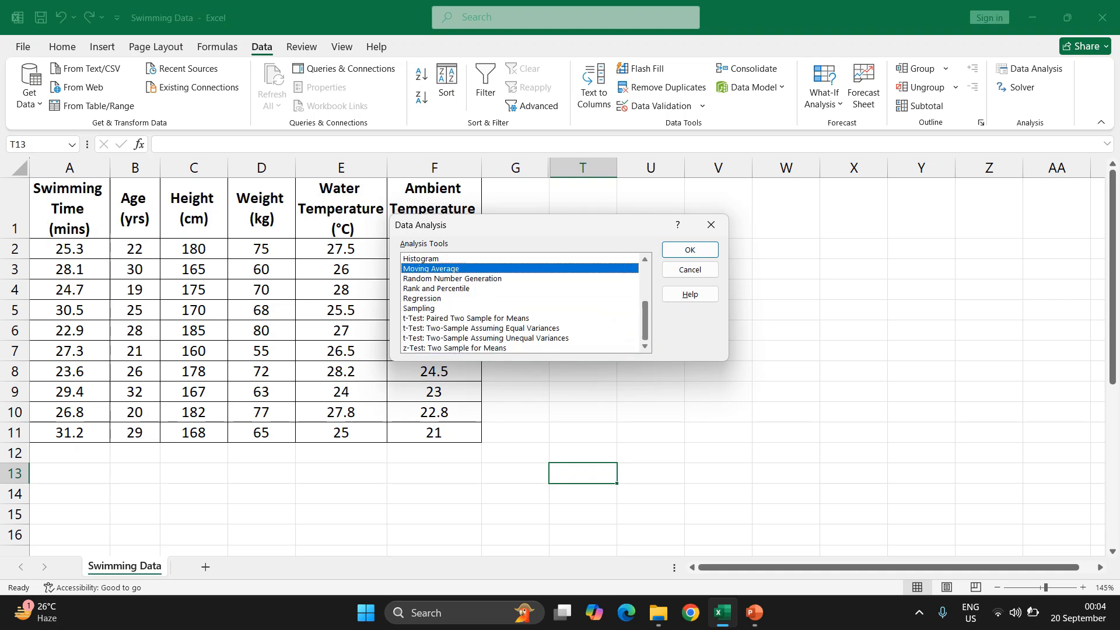
scroll(519, 302, up, 3)
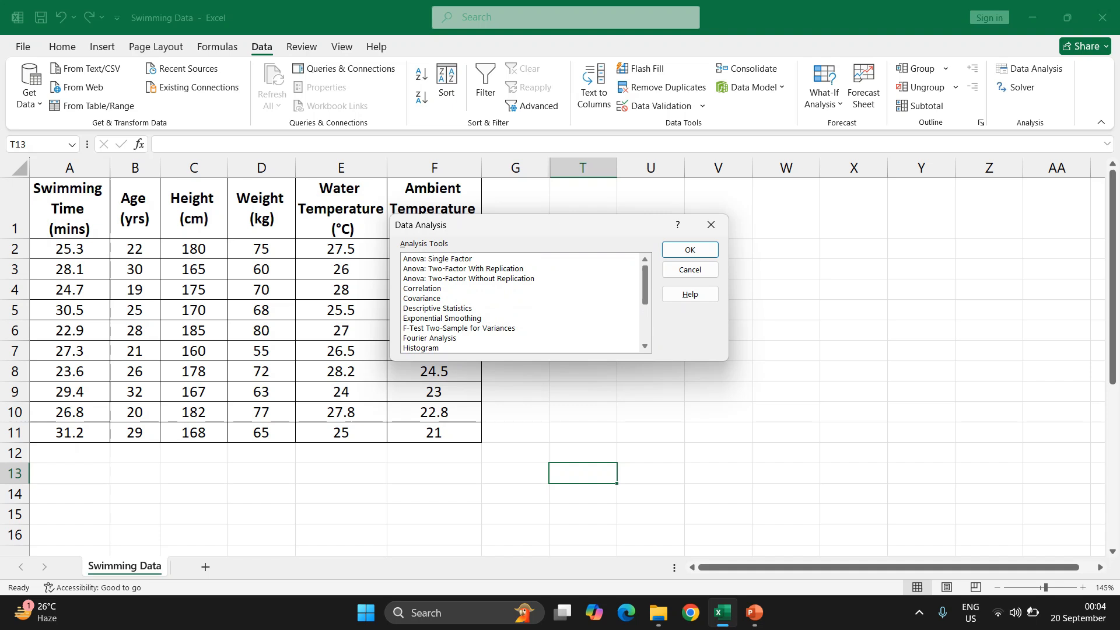
scroll(519, 303, down, 3)
scroll(519, 303, up, 3)
scroll(519, 303, down, 3)
scroll(519, 302, up, 3)
scroll(519, 302, down, 3)
scroll(519, 303, up, 3)
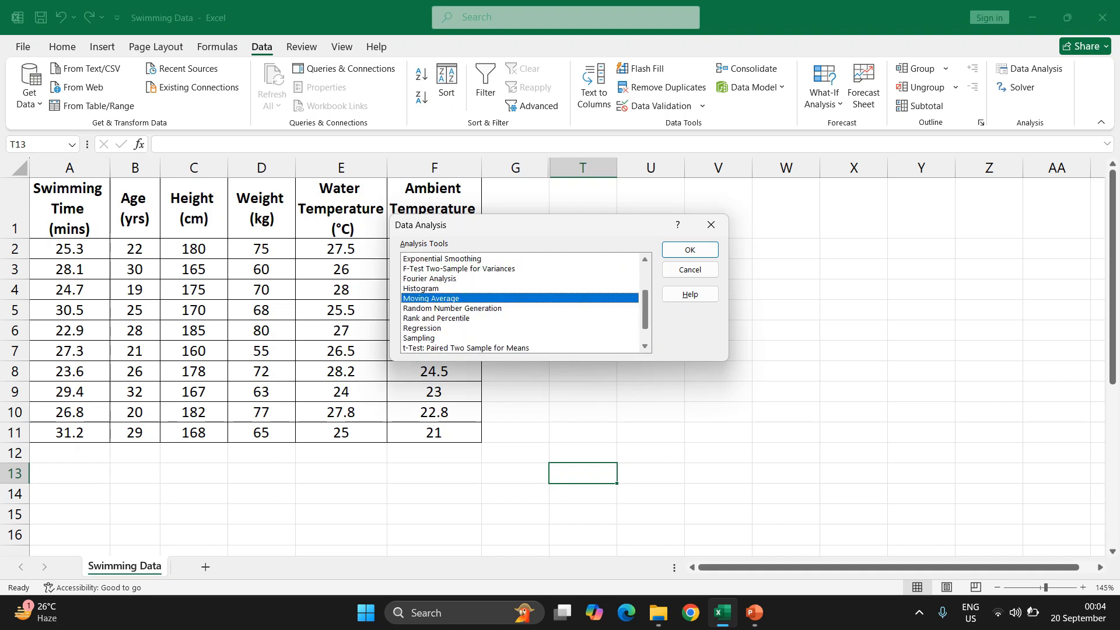
scroll(519, 303, up, 1)
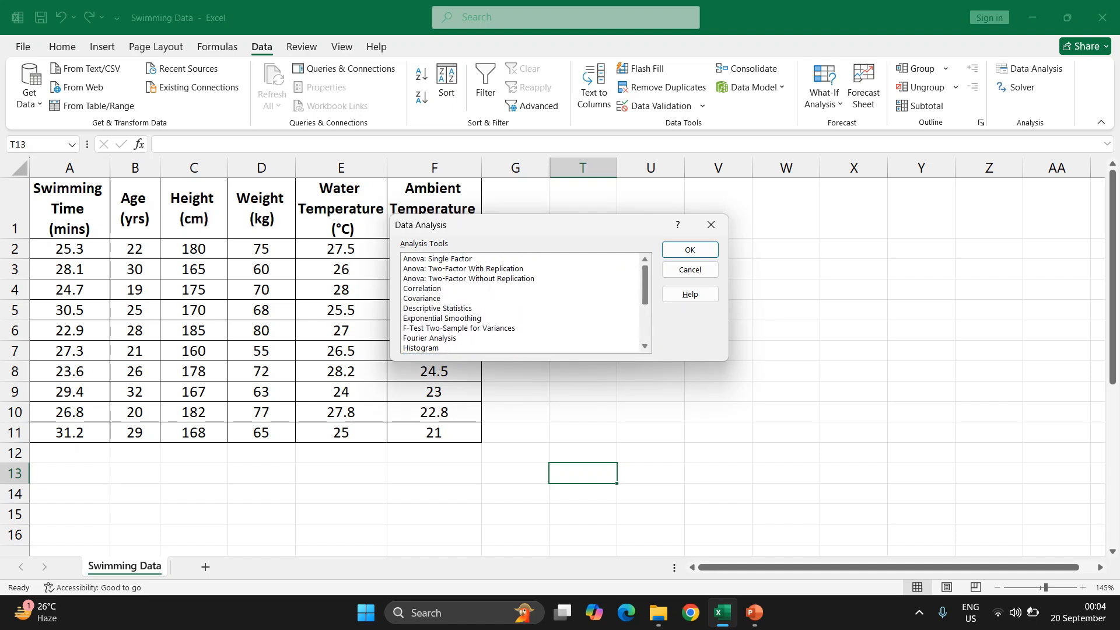
scroll(520, 302, down, 3)
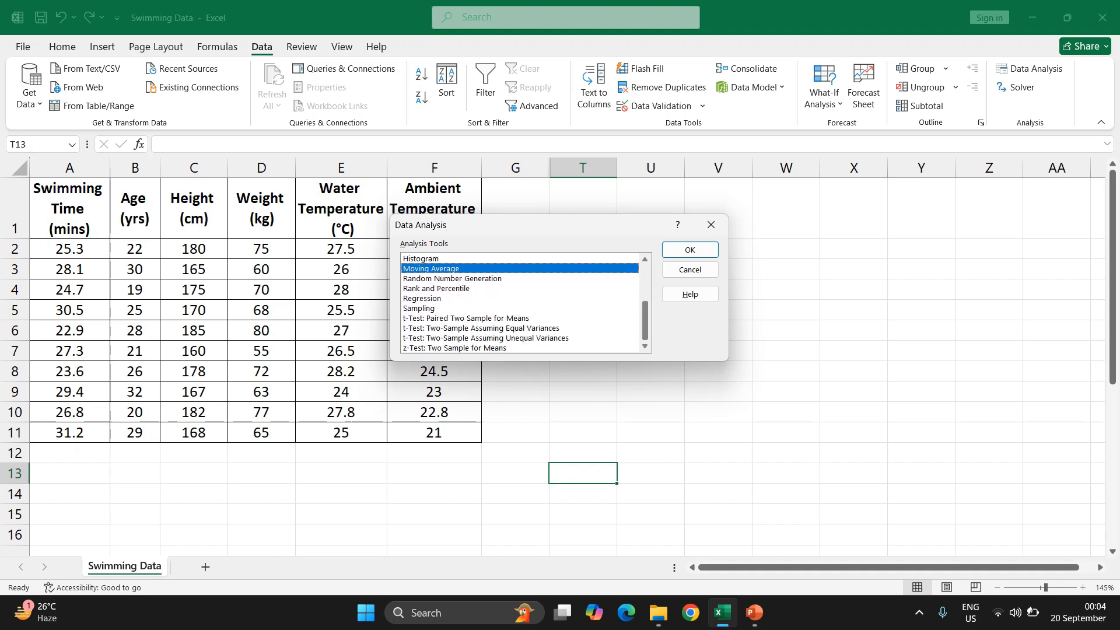
scroll(519, 302, up, 3)
scroll(519, 303, down, 3)
scroll(519, 303, up, 3)
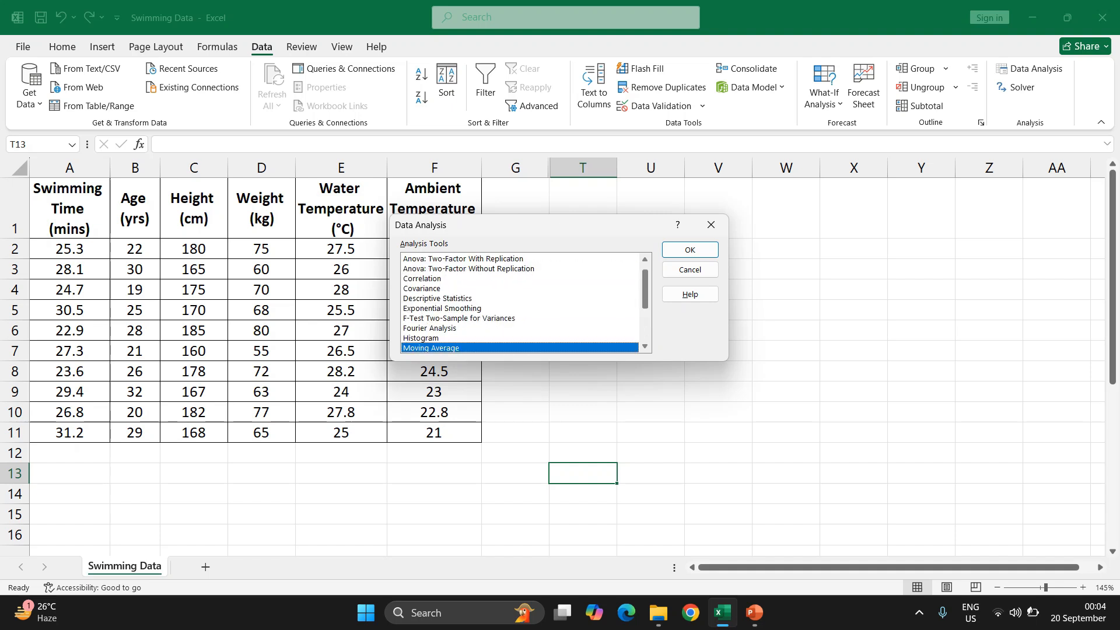
scroll(519, 303, up, 1)
scroll(519, 303, down, 3)
scroll(520, 303, up, 3)
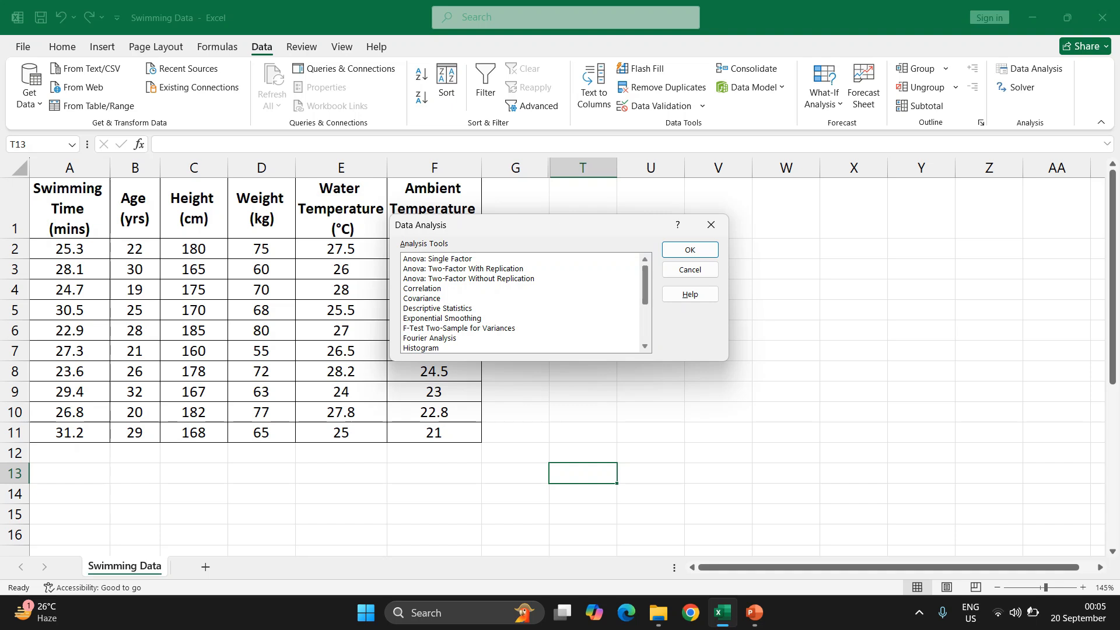
- Choose Regression from the analysis tools and open its settings
click(468, 279)
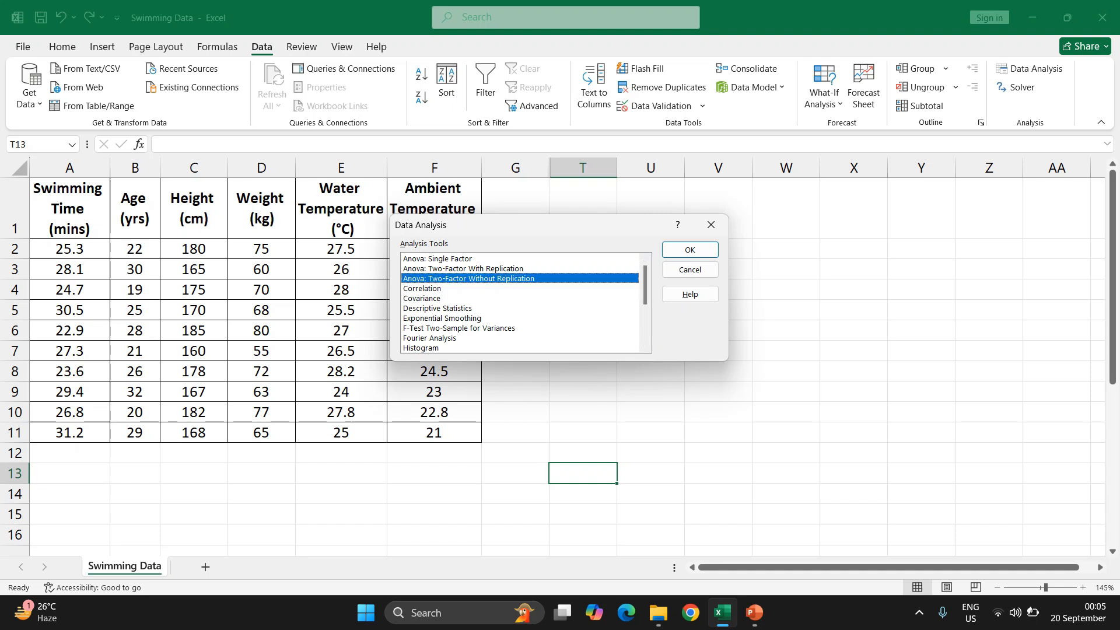
scroll(519, 303, down, 1)
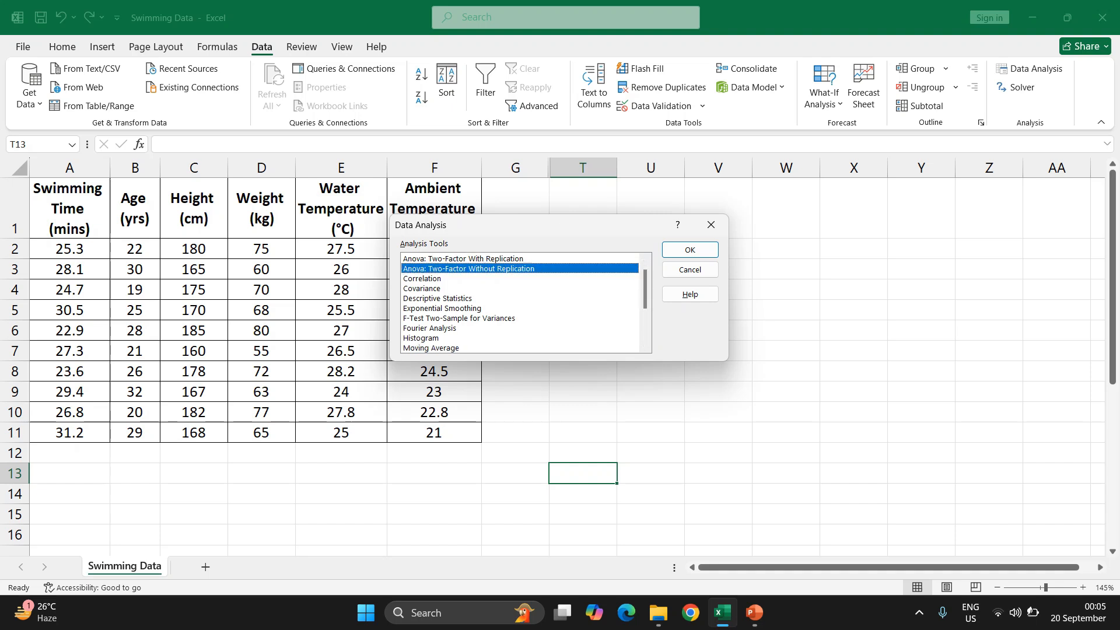
scroll(519, 302, down, 3)
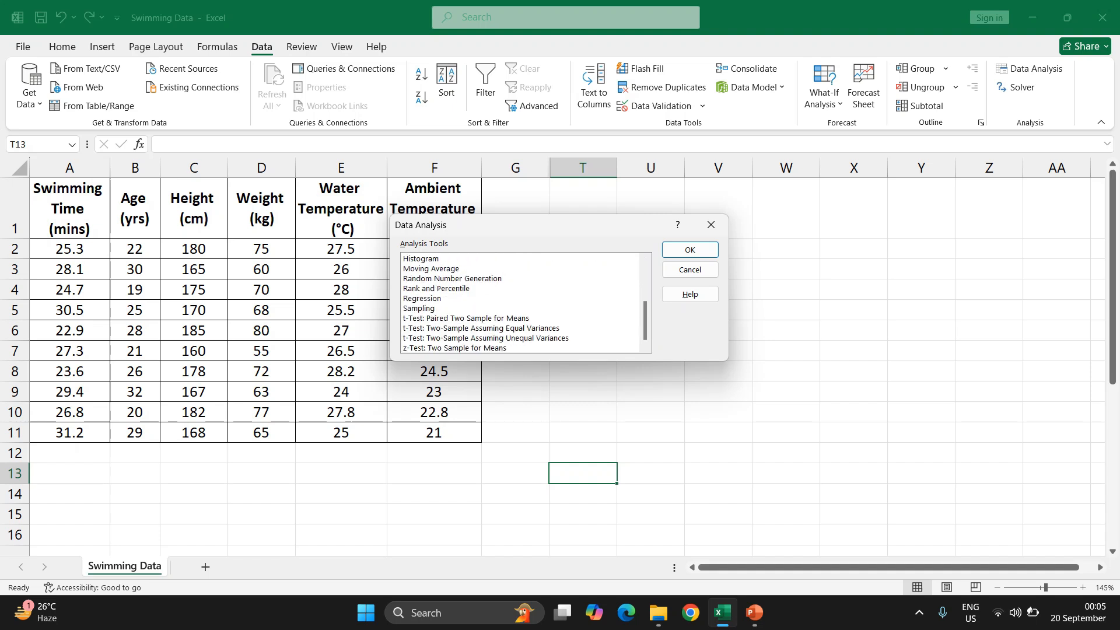
click(423, 299)
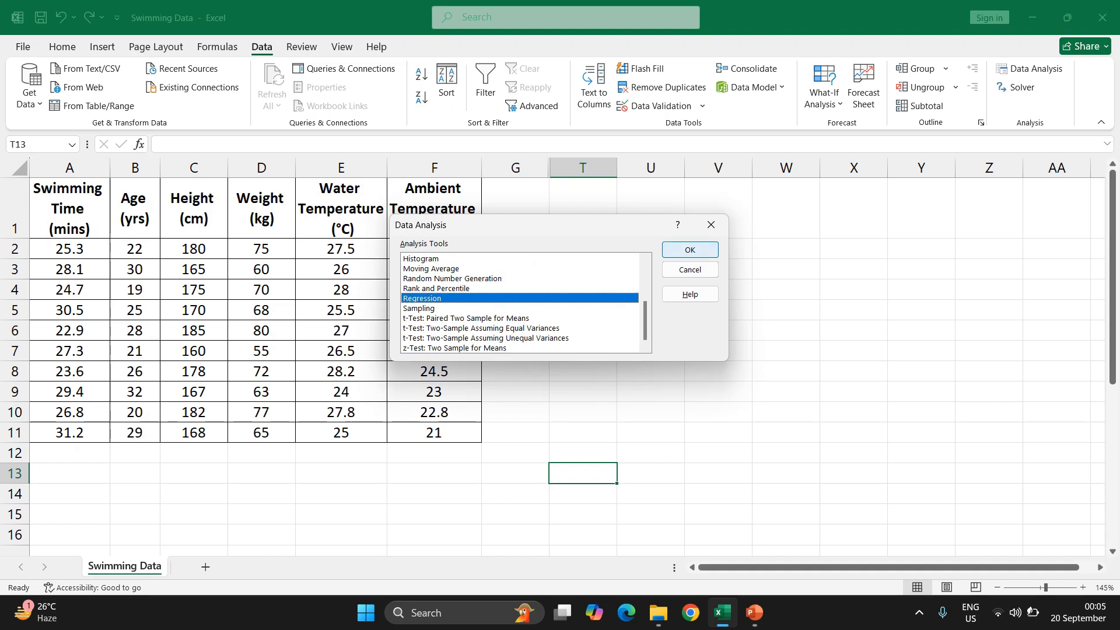
click(690, 249)
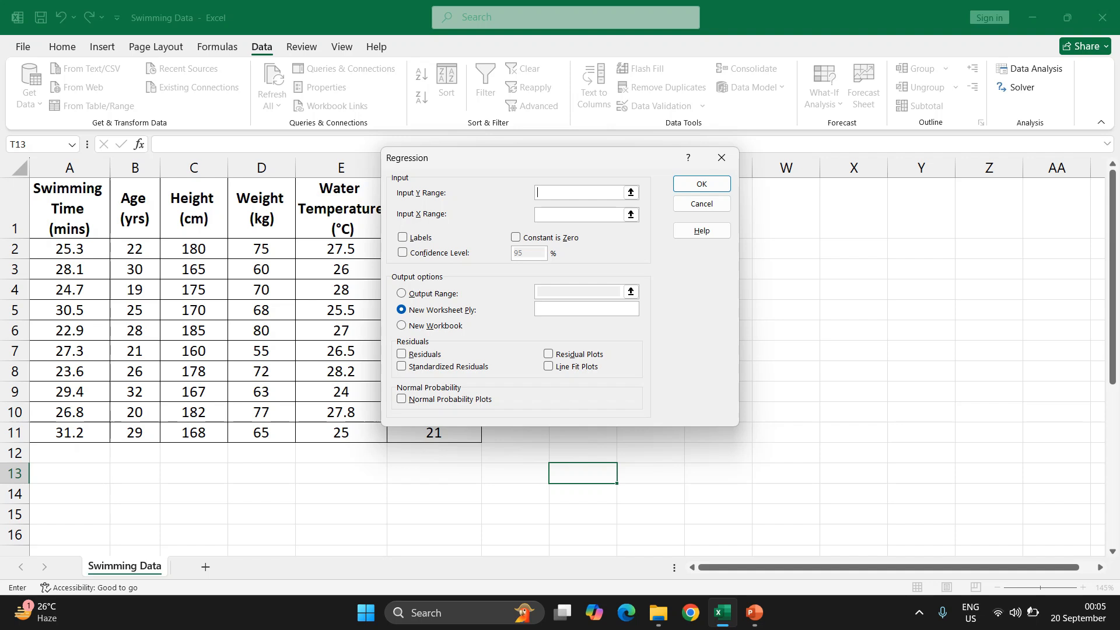
- Set the regression's input Y range to the swimming times in A1:A11 and its input X range to the ages in B1:B11
drag(535, 161, 641, 194)
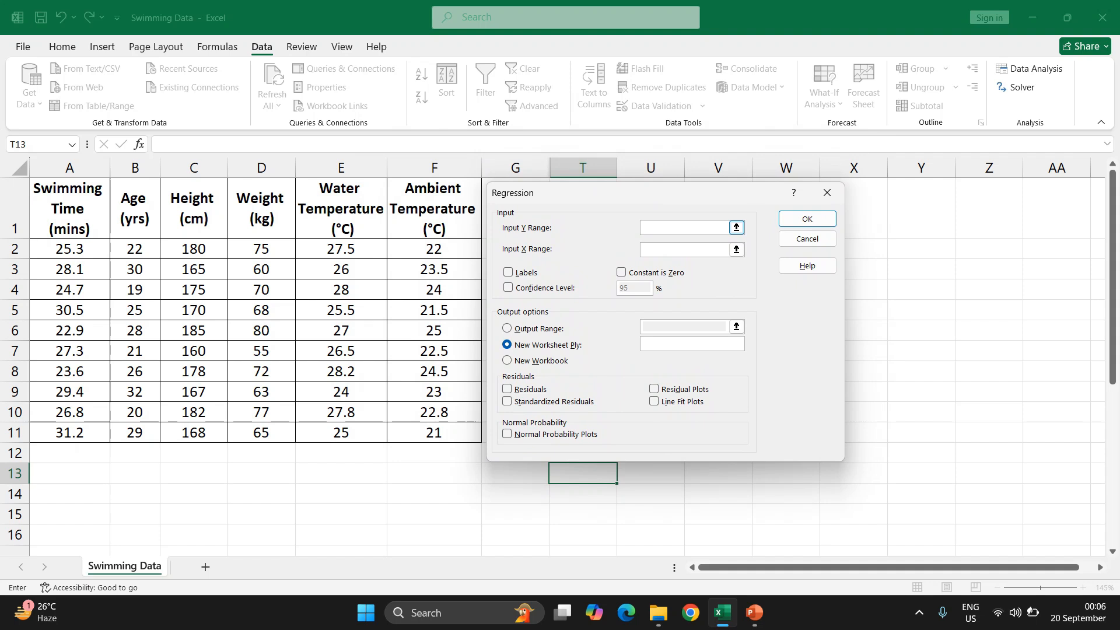
click(736, 226)
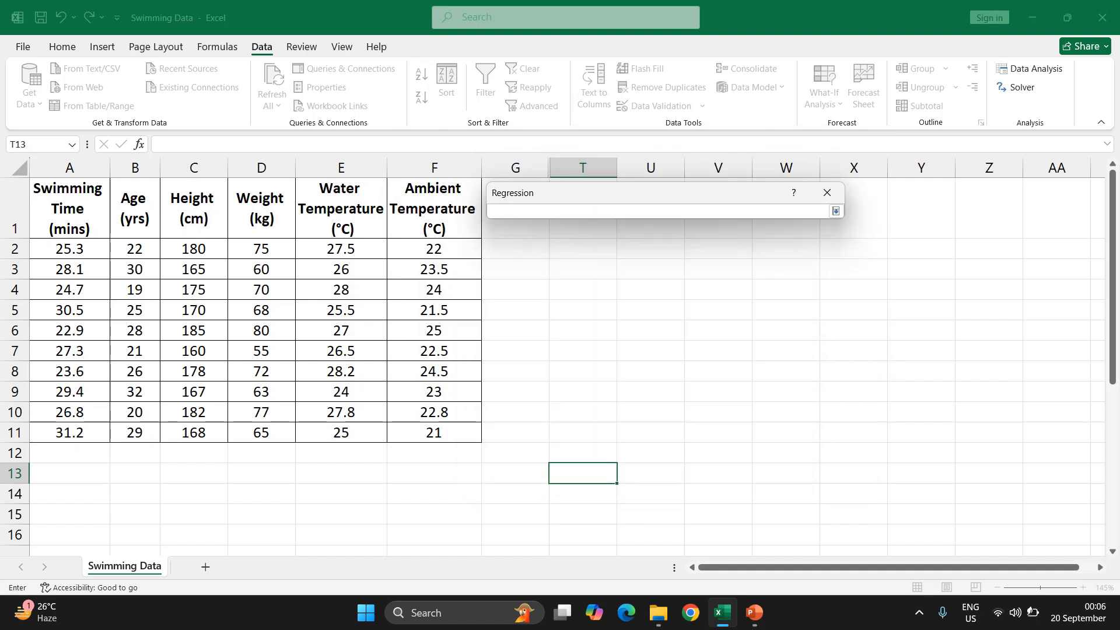
drag(69, 208, 110, 437)
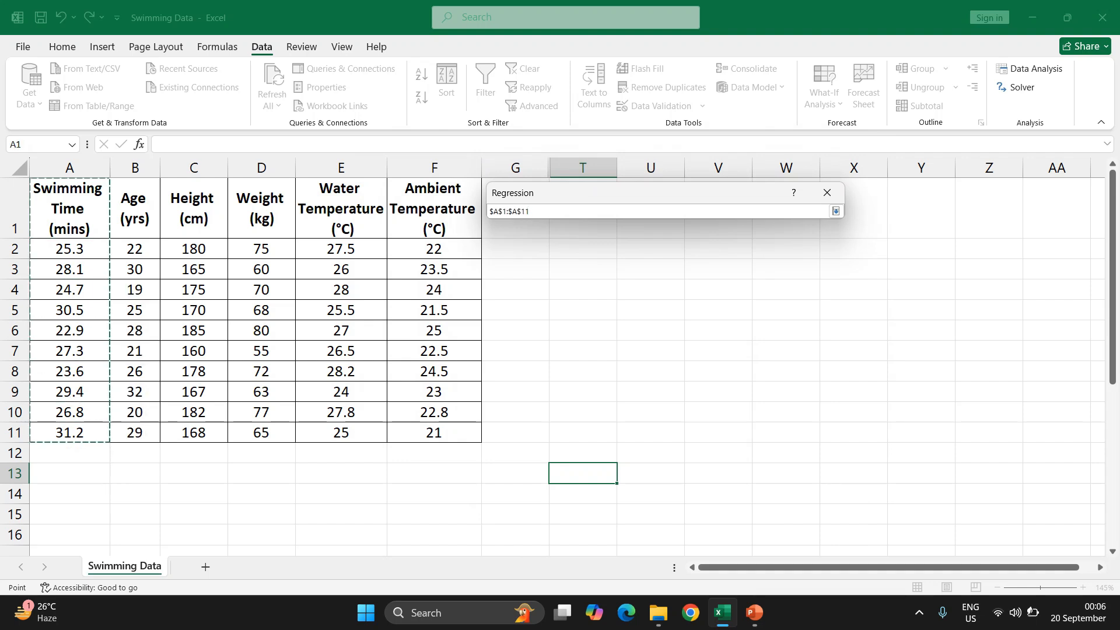
key(Return)
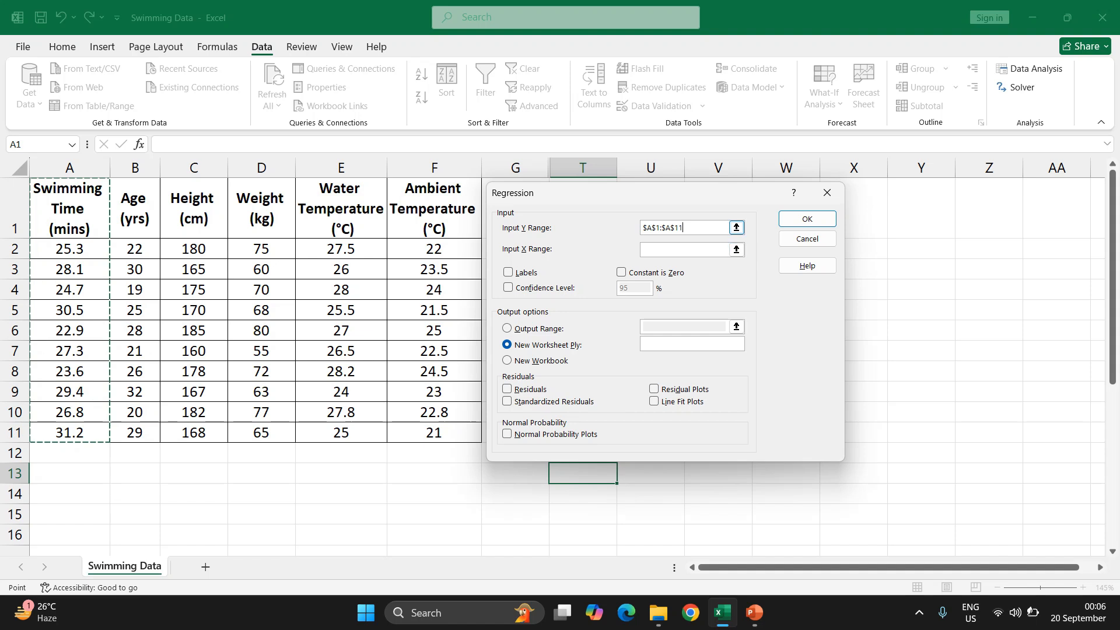
click(736, 249)
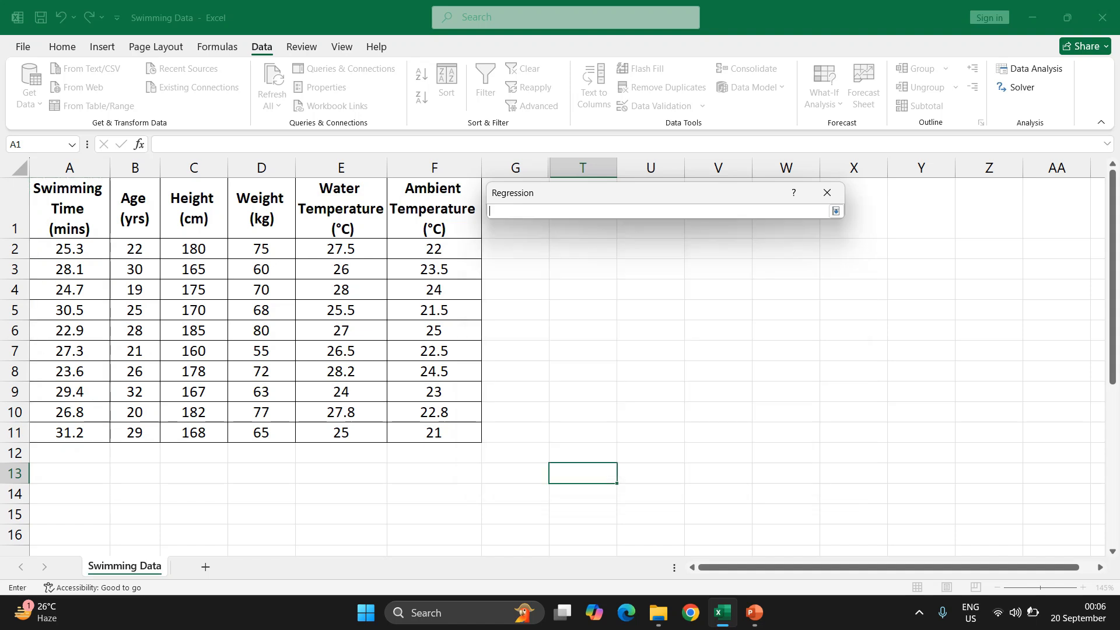
drag(135, 210, 153, 439)
key(Return)
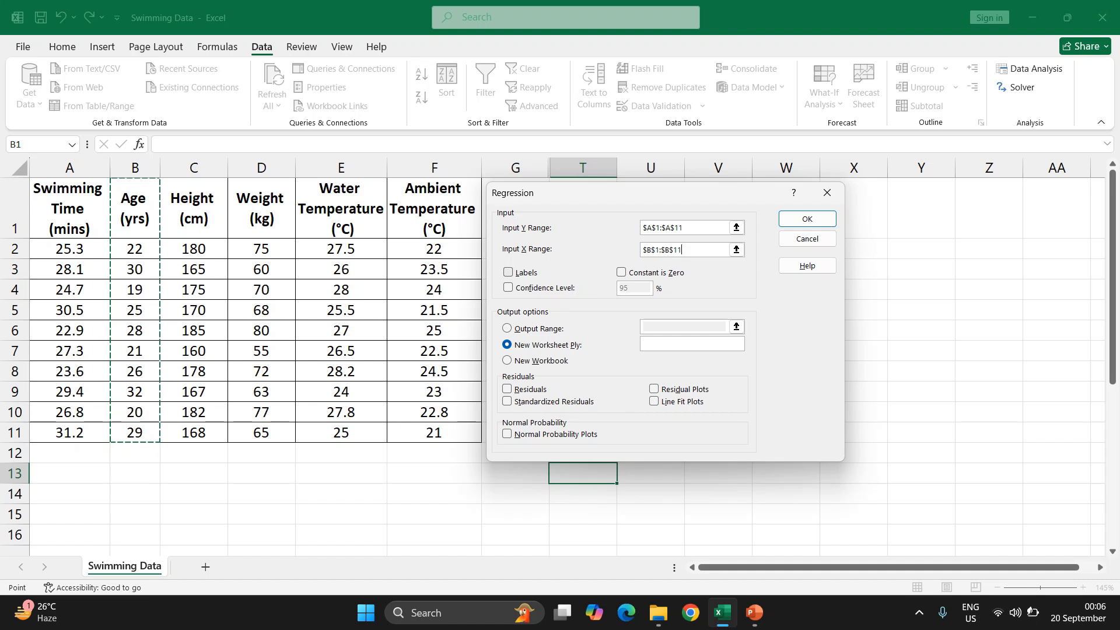
- Treat the first row as labels, enable the 95% confidence level, and keep the regression output on a new worksheet ply
key(alt+l)
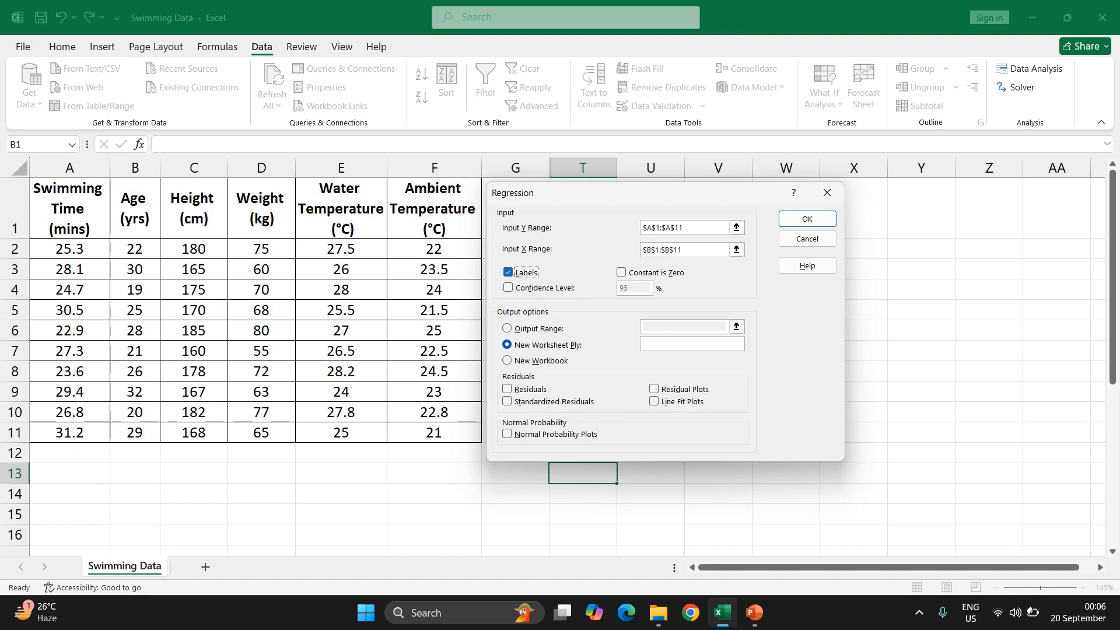
key(alt+f)
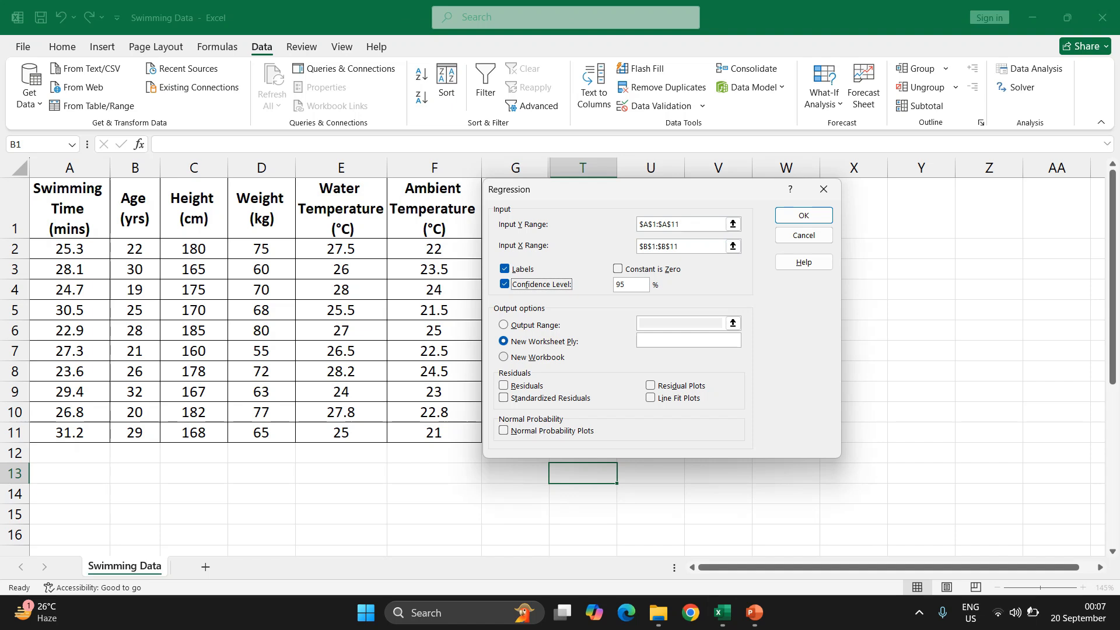
click(503, 357)
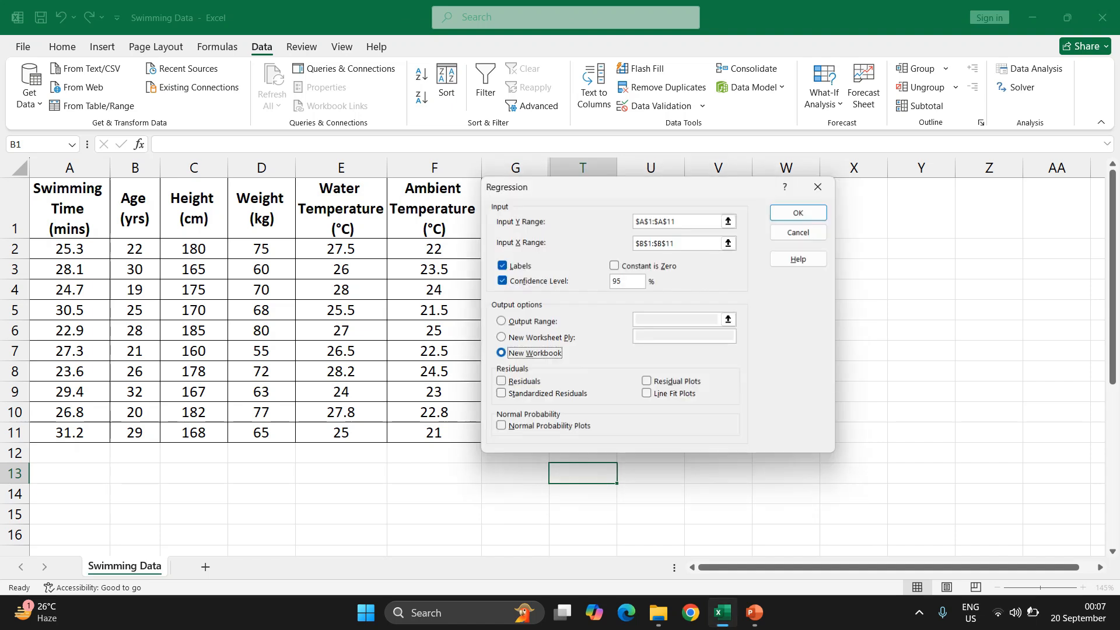
click(500, 337)
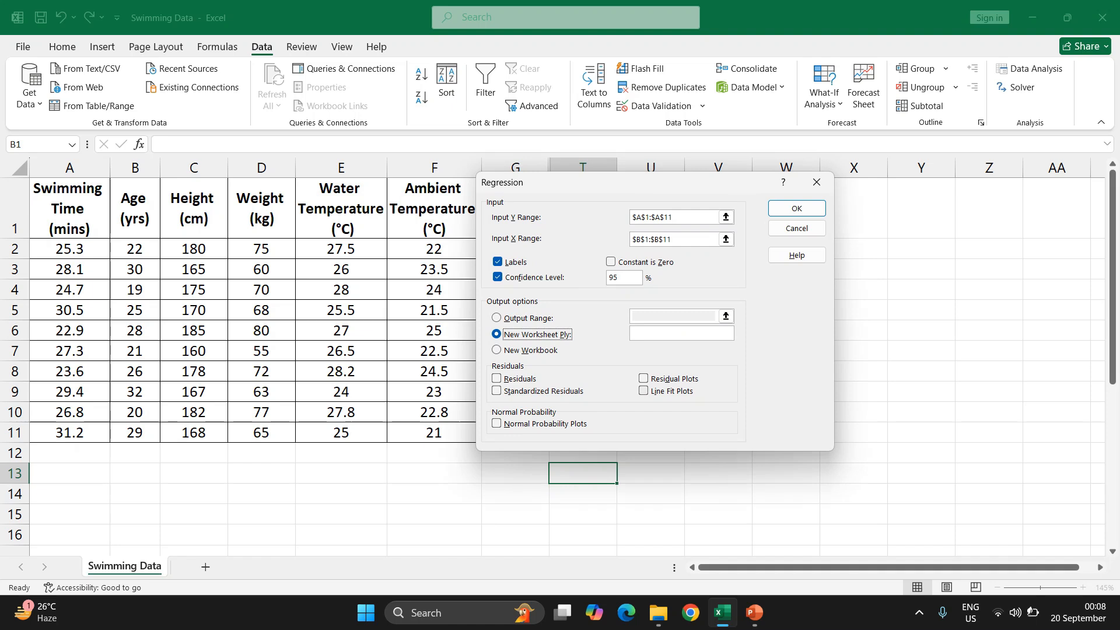
- Include residuals and line fit plots in the output and run the regression
click(497, 379)
click(643, 391)
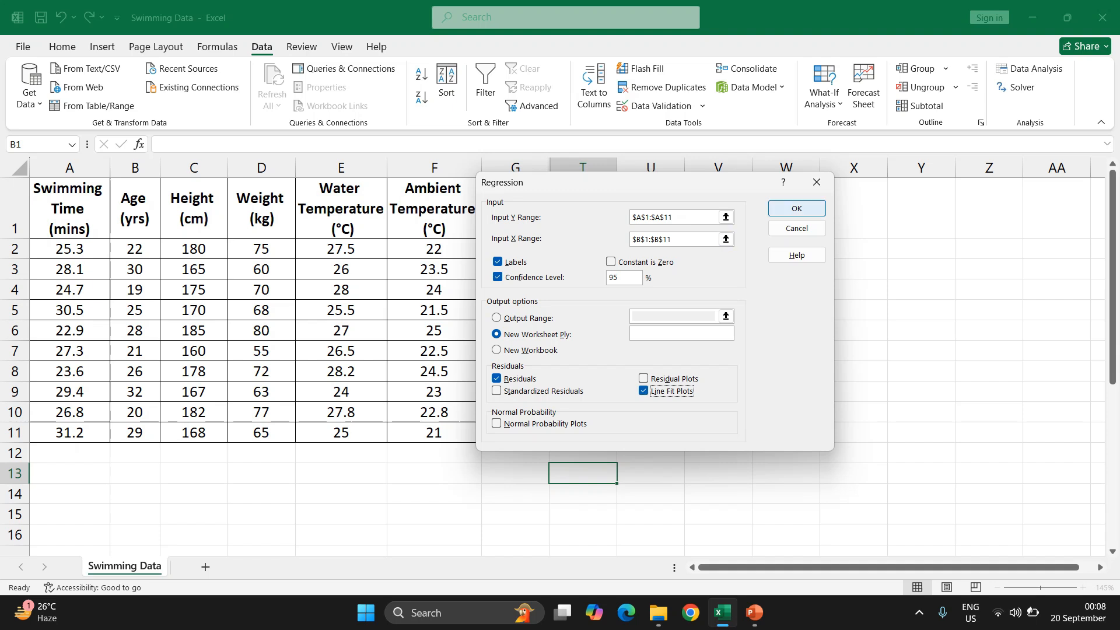
mouse_move(652, 182)
mouse_down()
mouse_move(726, 195)
mouse_move(666, 193)
mouse_up()
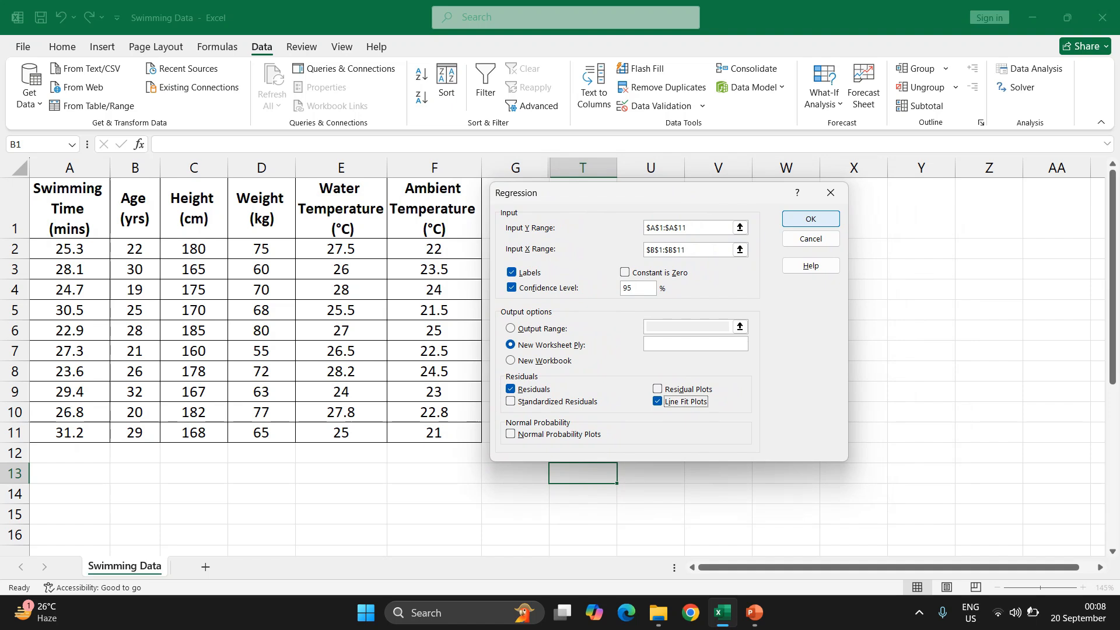
key(Return)
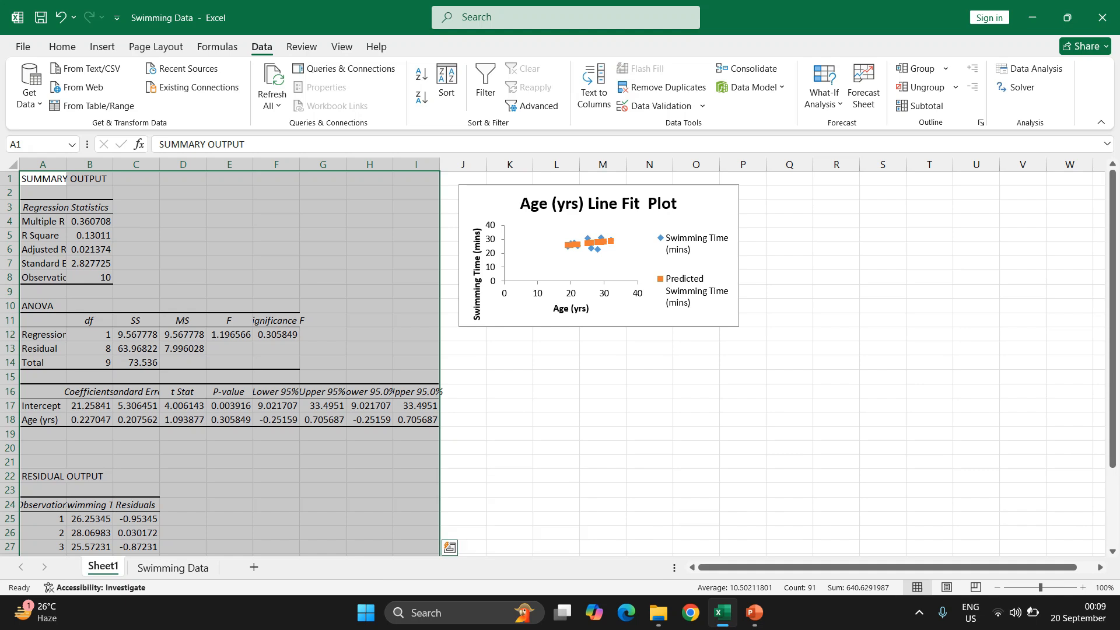
- Rename the regression output sheet as SLR Model for Age
right_click(105, 566)
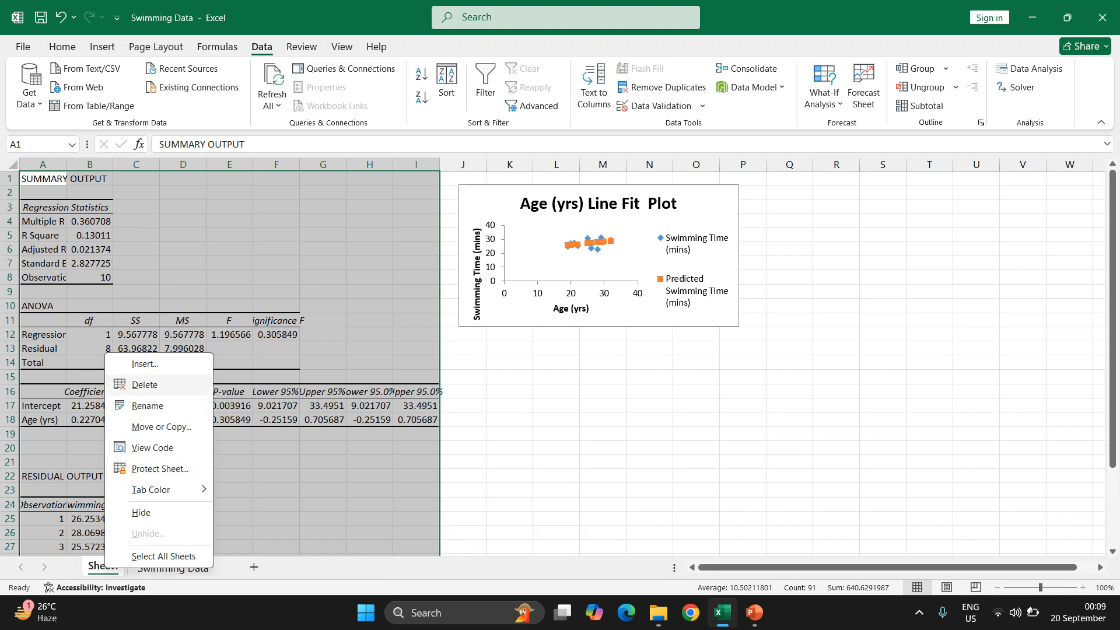
click(147, 405)
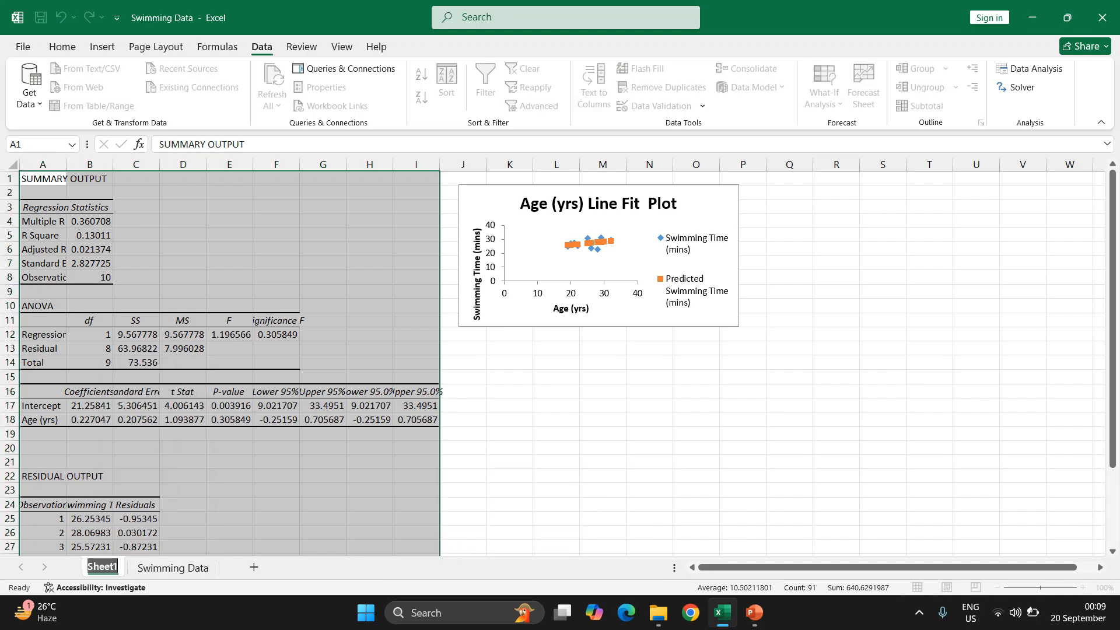
text(SLR Model for)
text(A)
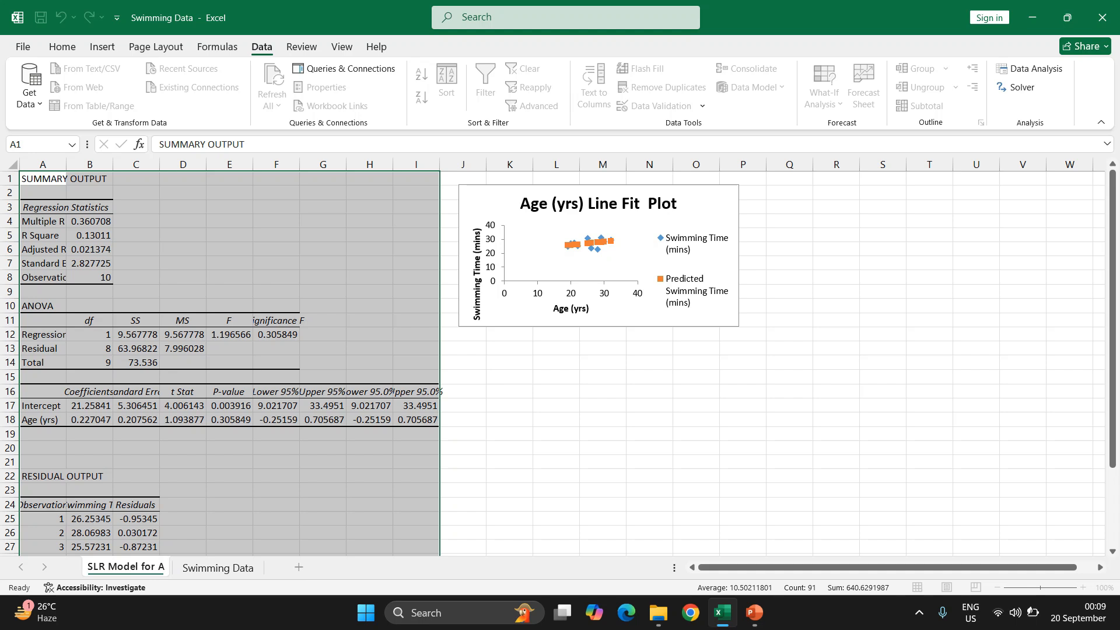
text(ge)
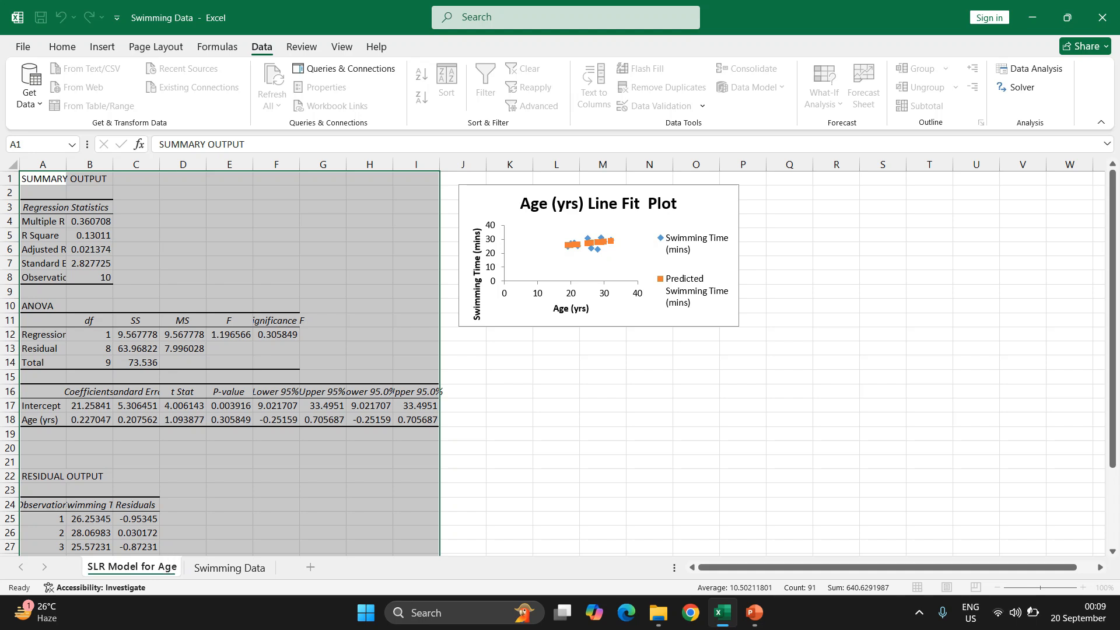
key(Return)
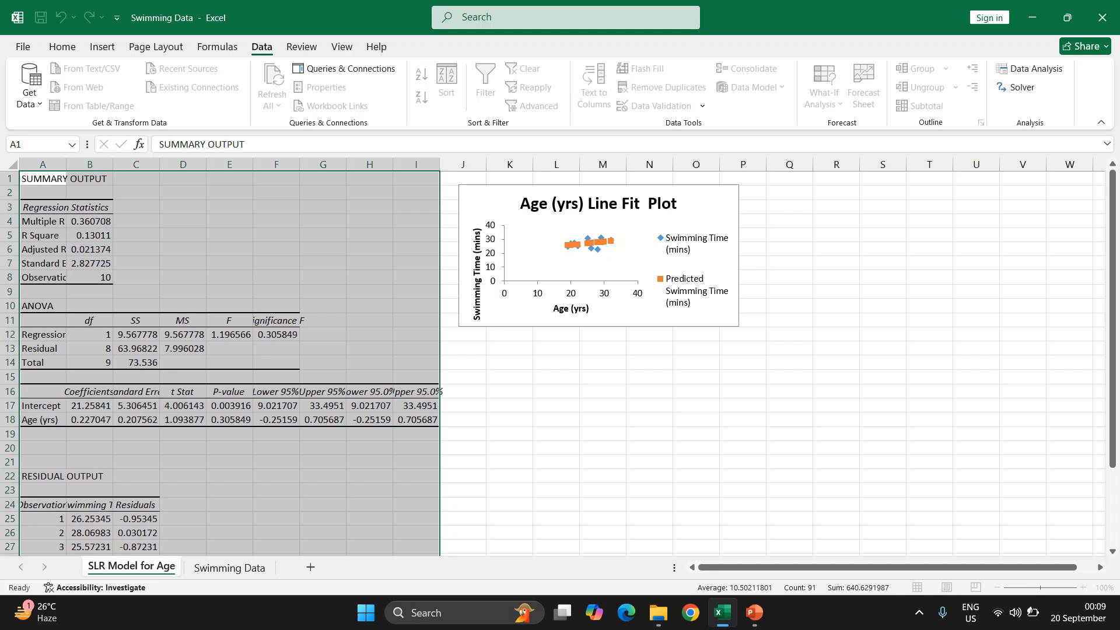
- Enlarge the Age line fit plot and move it farther from the summary tables, spanning about columns M to V
click(602, 377)
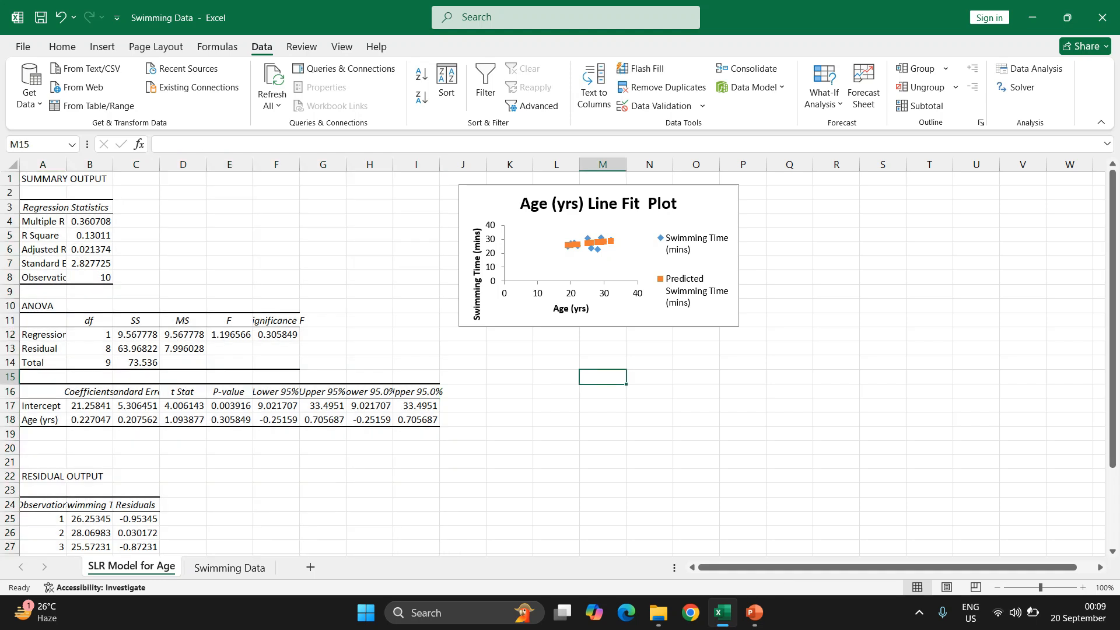
click(597, 249)
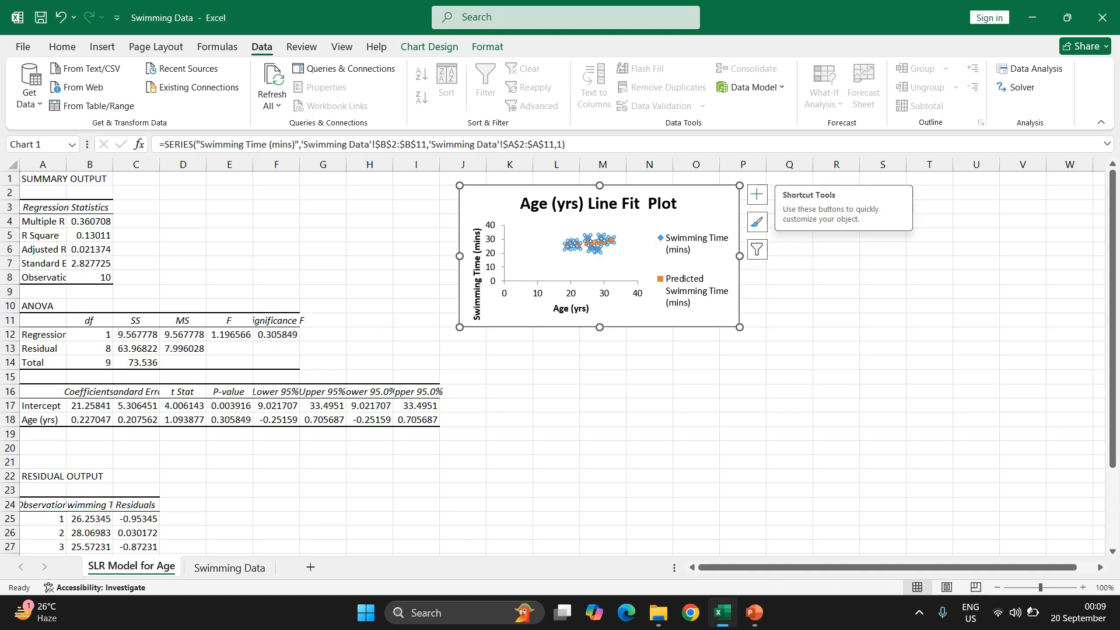
click(565, 309)
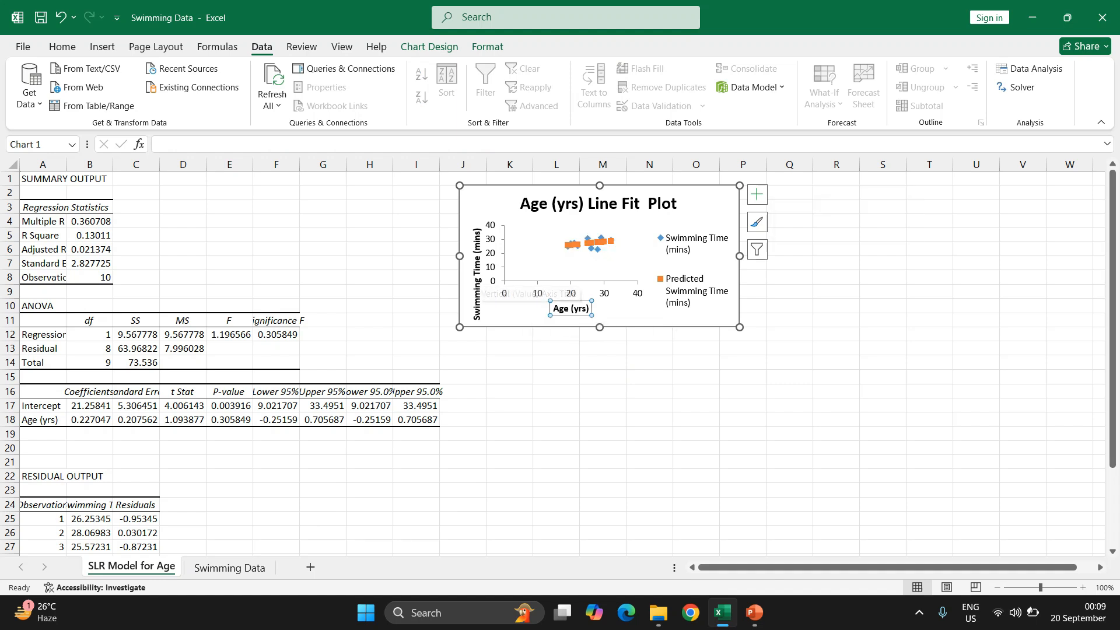
drag(739, 327, 904, 431)
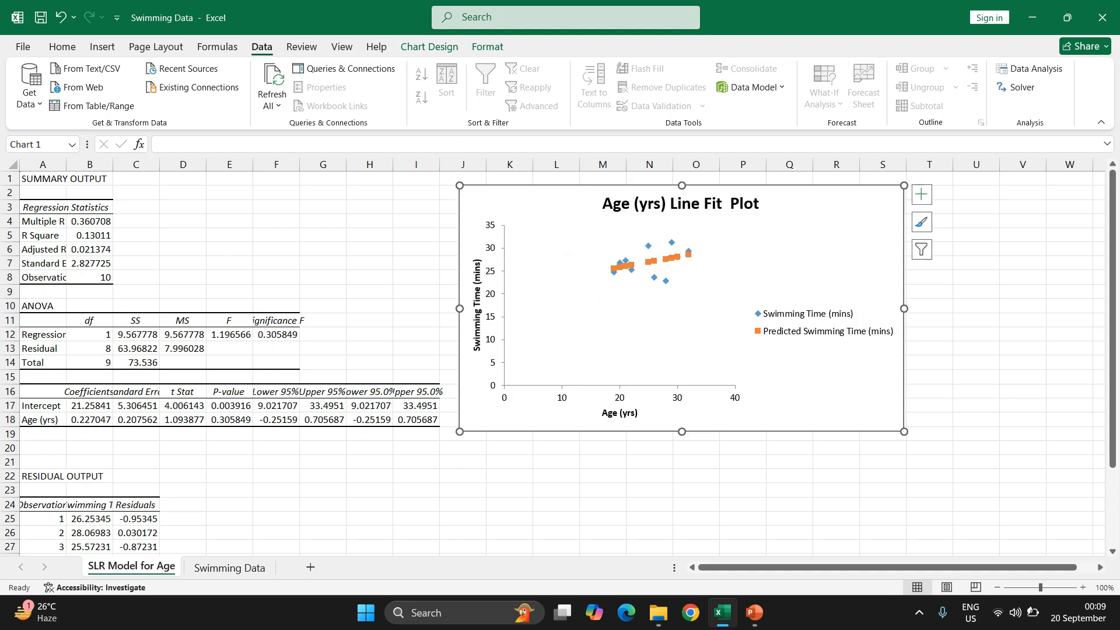
drag(816, 256, 932, 274)
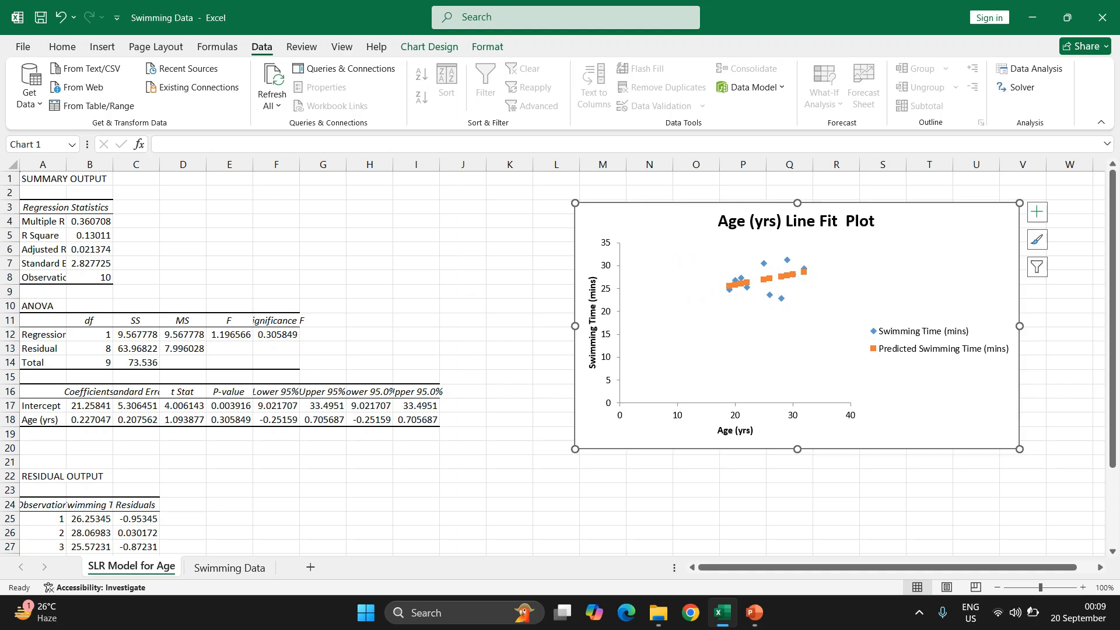
- Autofit columns F, A, B and C of the regression output to their contents
double_click(299, 164)
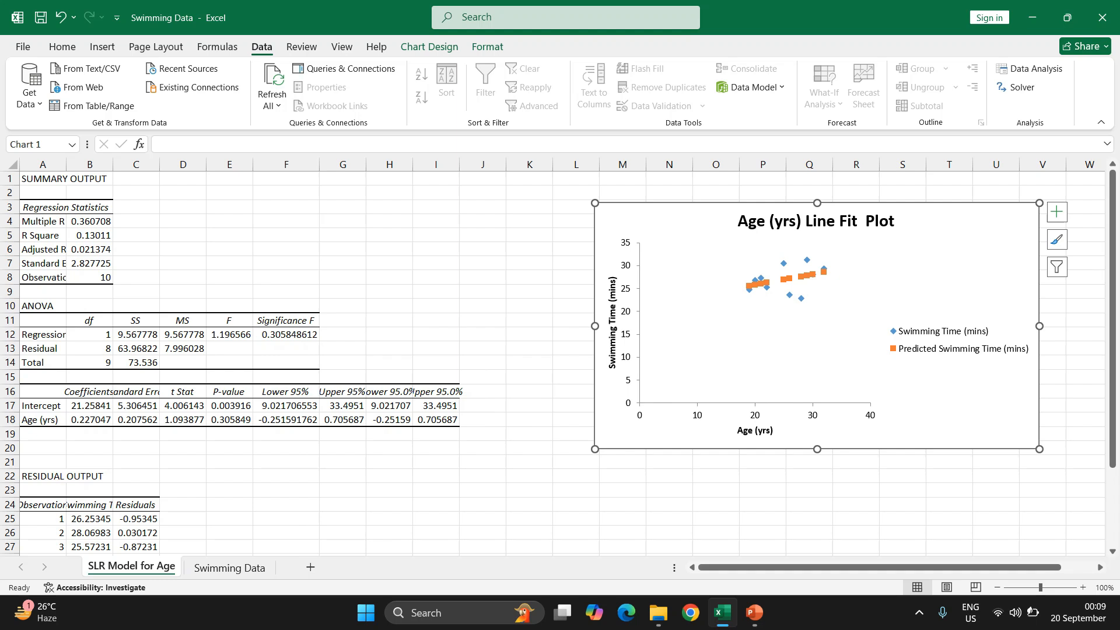
scroll(816, 327, up, 3)
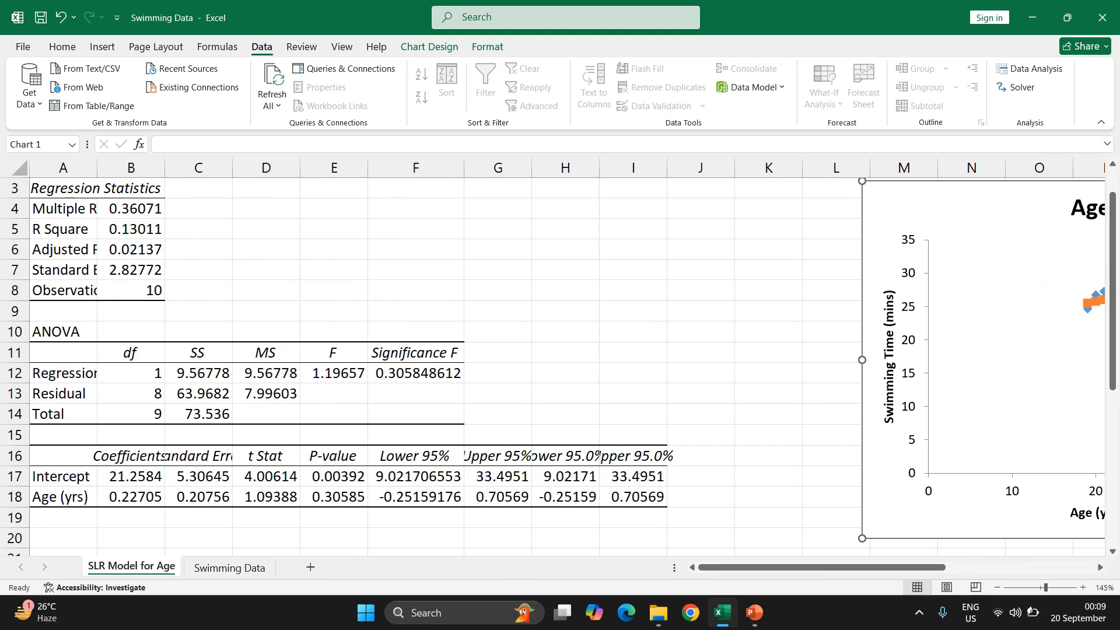
double_click(97, 168)
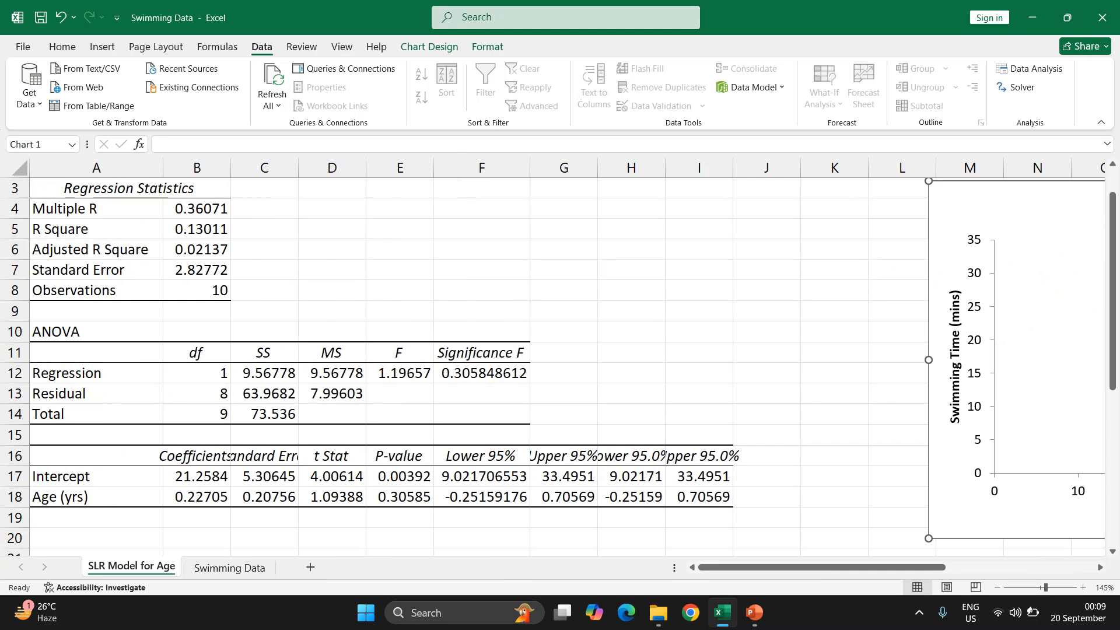
double_click(231, 168)
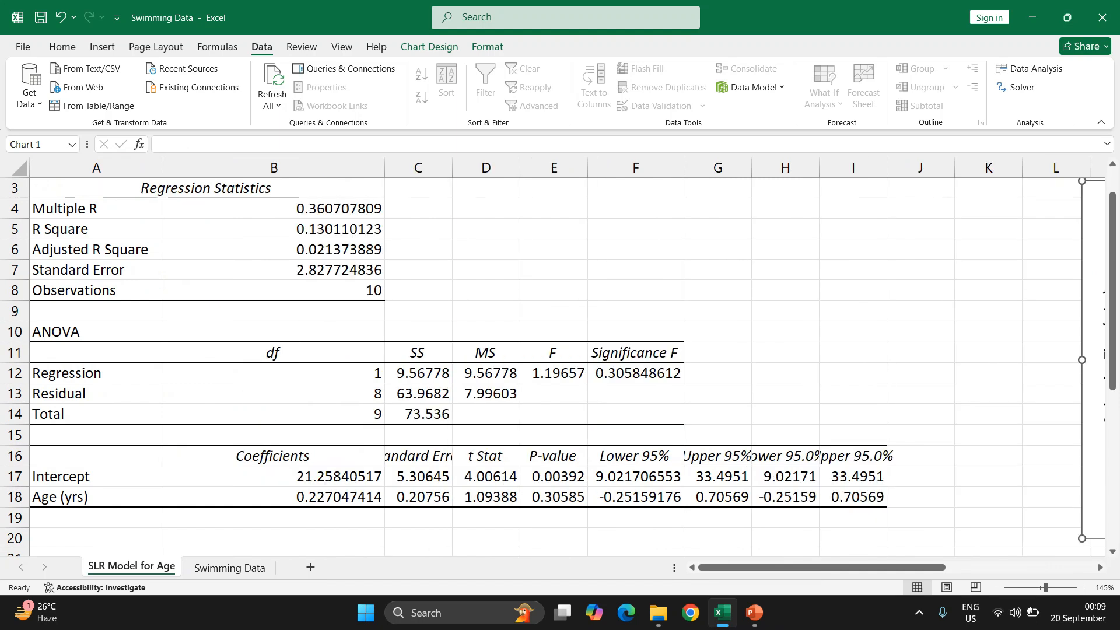
scroll(560, 367, down, 3)
scroll(560, 368, up, 1)
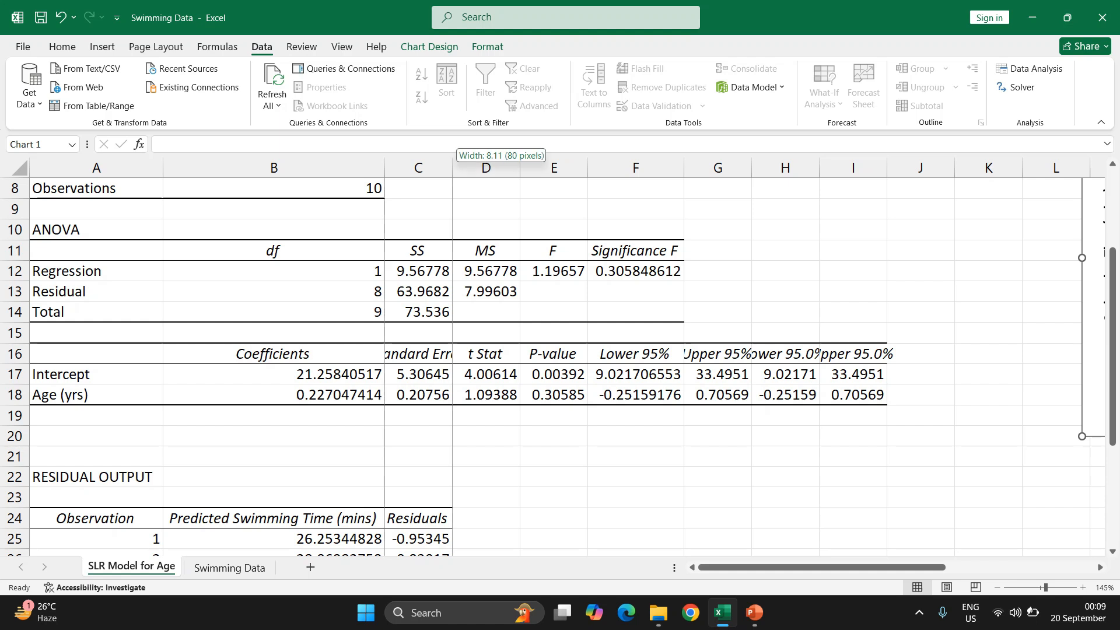
double_click(453, 168)
- Highlight the coefficients block A16:B18, covering the intercept and age rows, with a gold fill
click(96, 374)
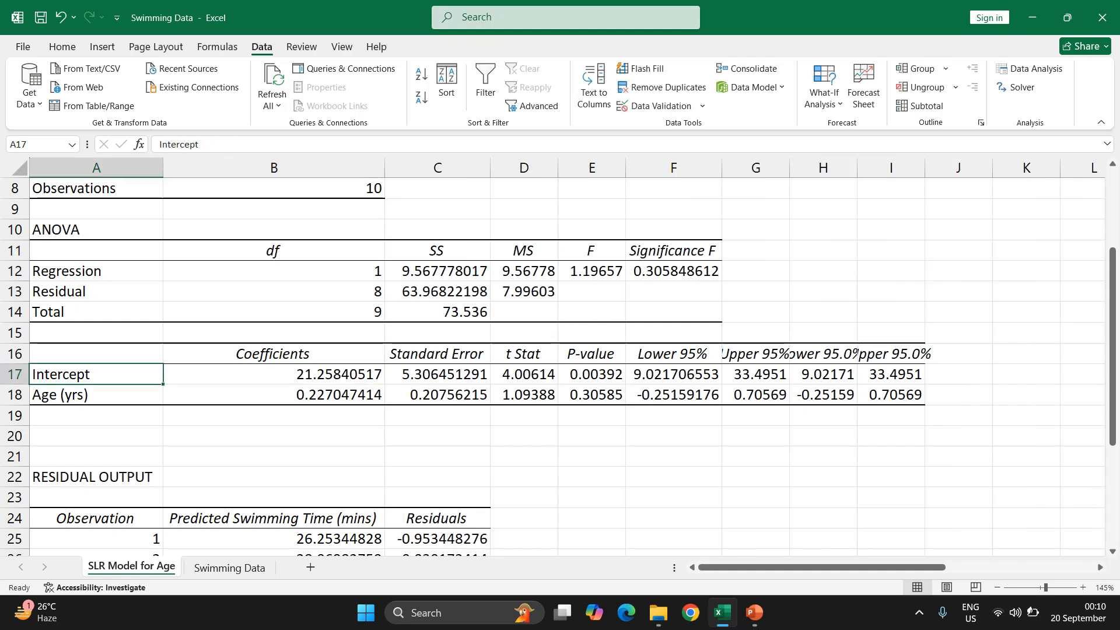
click(273, 415)
drag(96, 374, 96, 394)
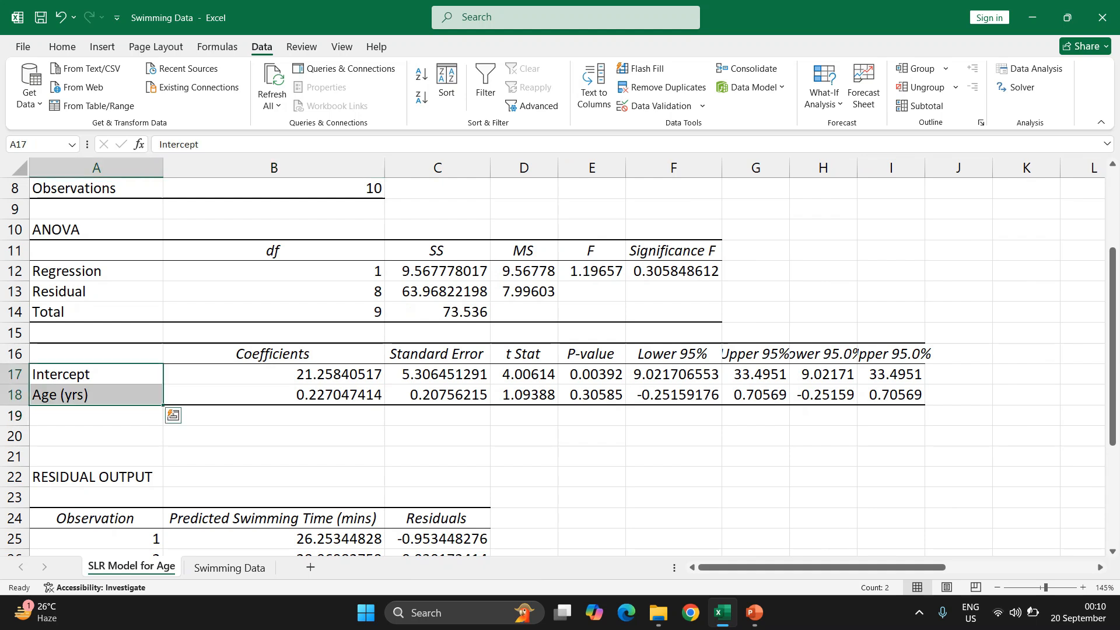
drag(96, 354, 273, 394)
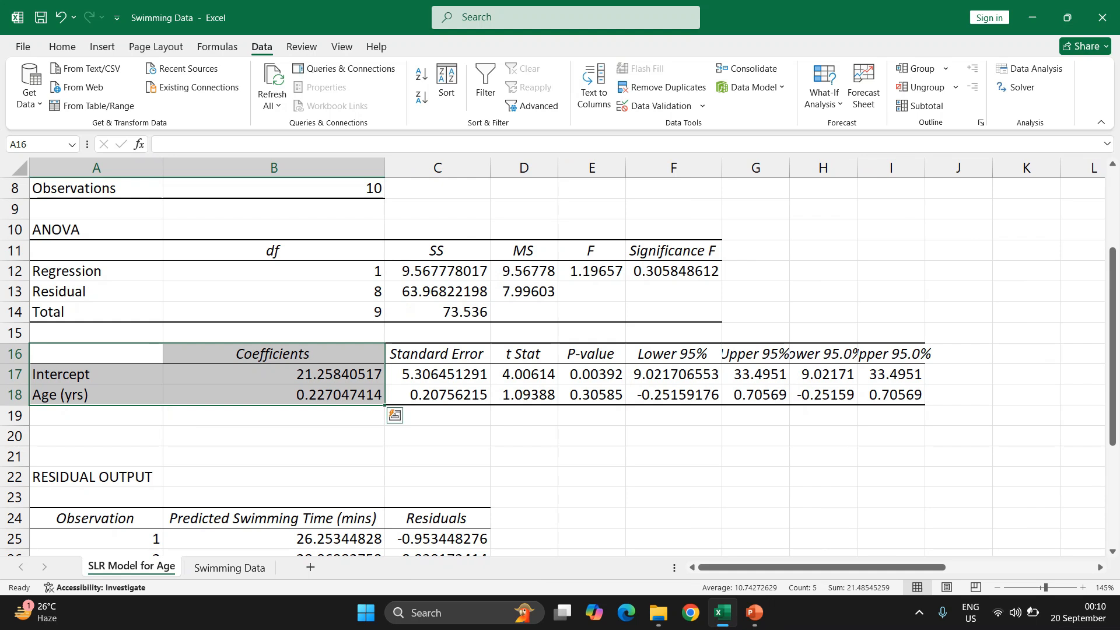
click(63, 46)
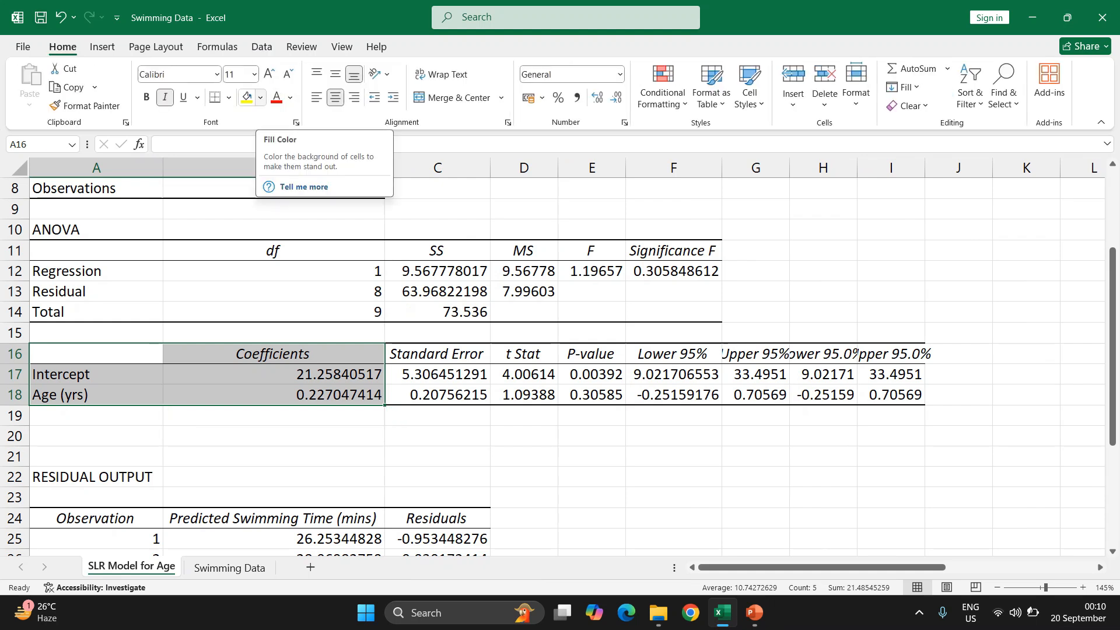
click(261, 98)
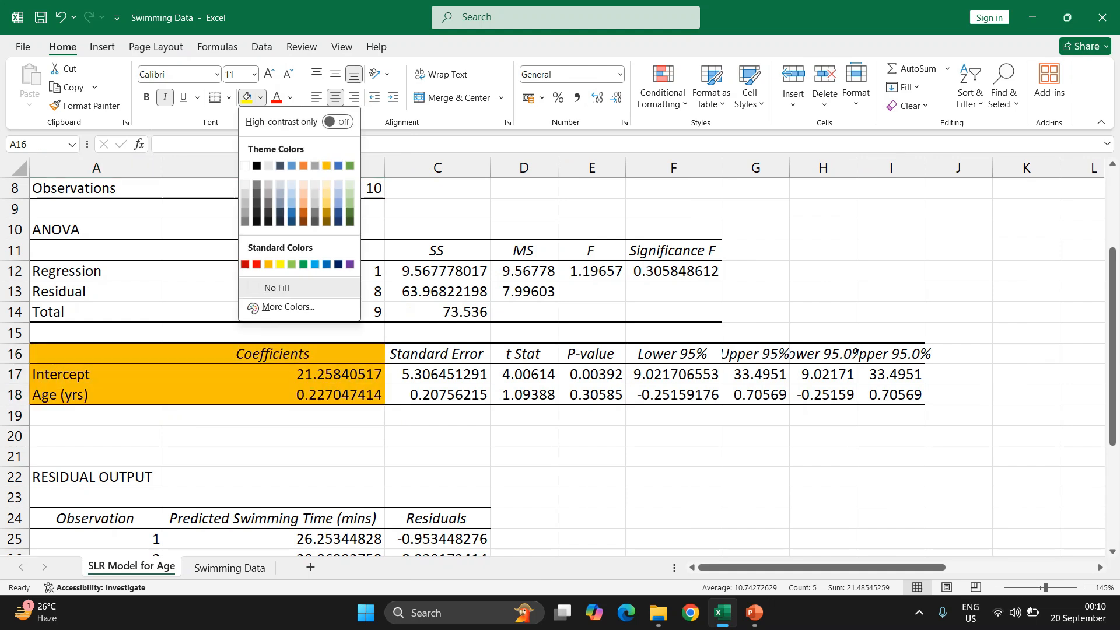
click(327, 166)
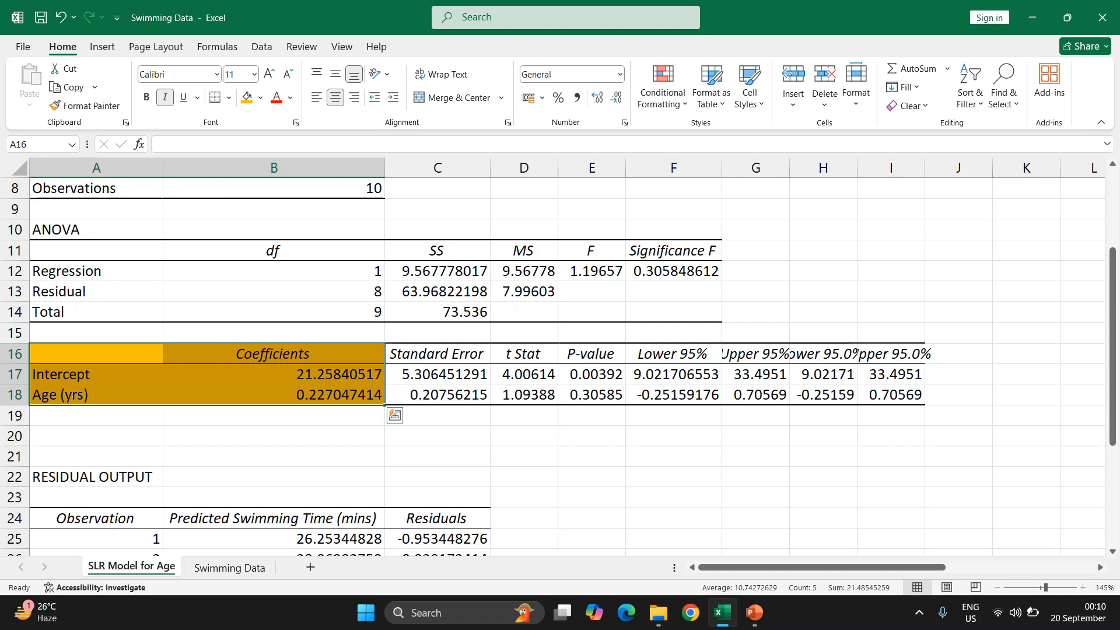
click(524, 456)
- Compare the intercept and age coefficients in B17:B18 with the manual simple linear regression equation on the PowerPoint slide
scroll(560, 350, up, 1)
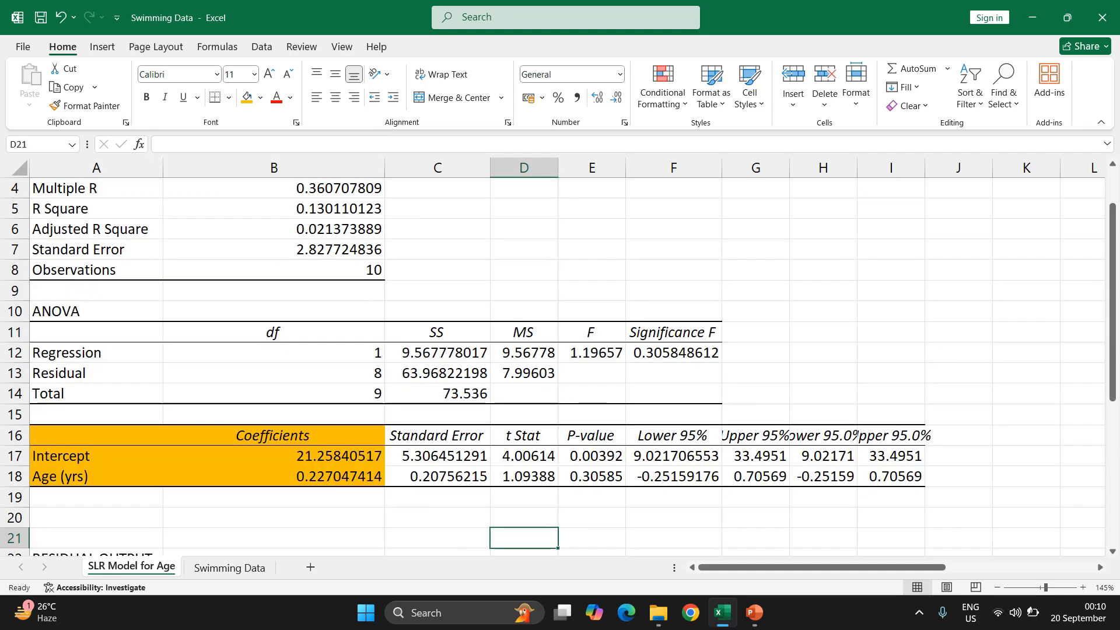
scroll(560, 350, down, 2)
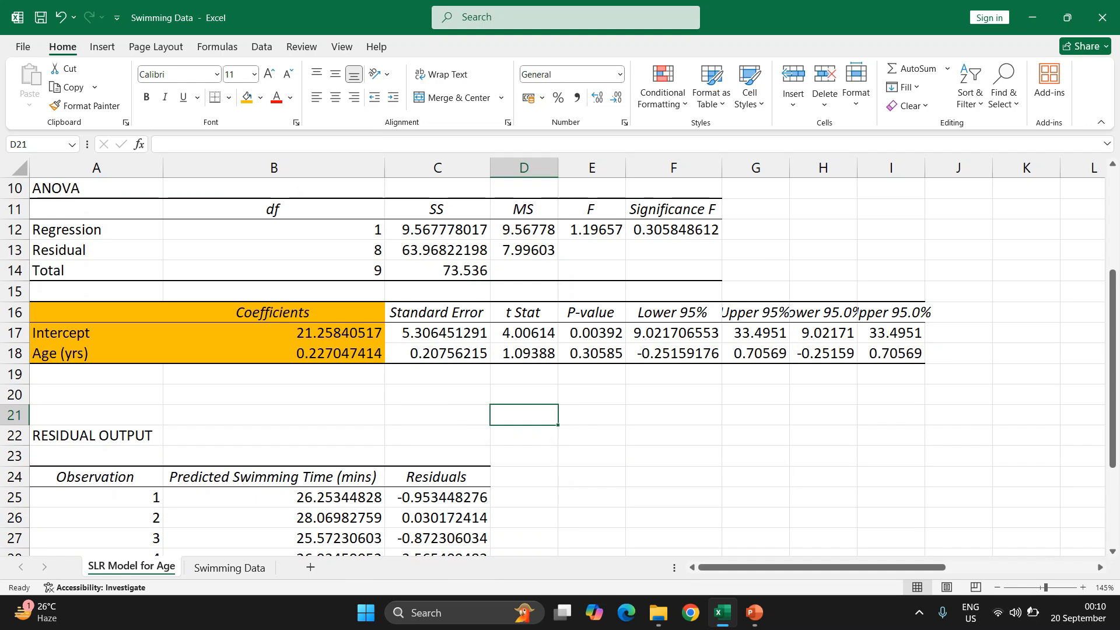
key(alt+Tab)
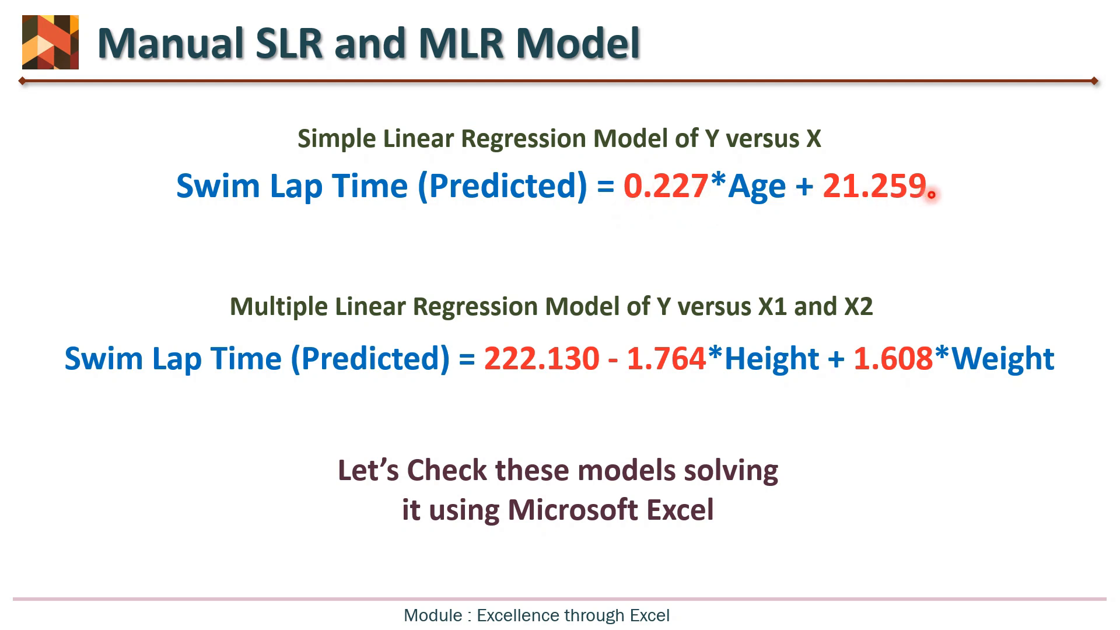
key(alt+Tab)
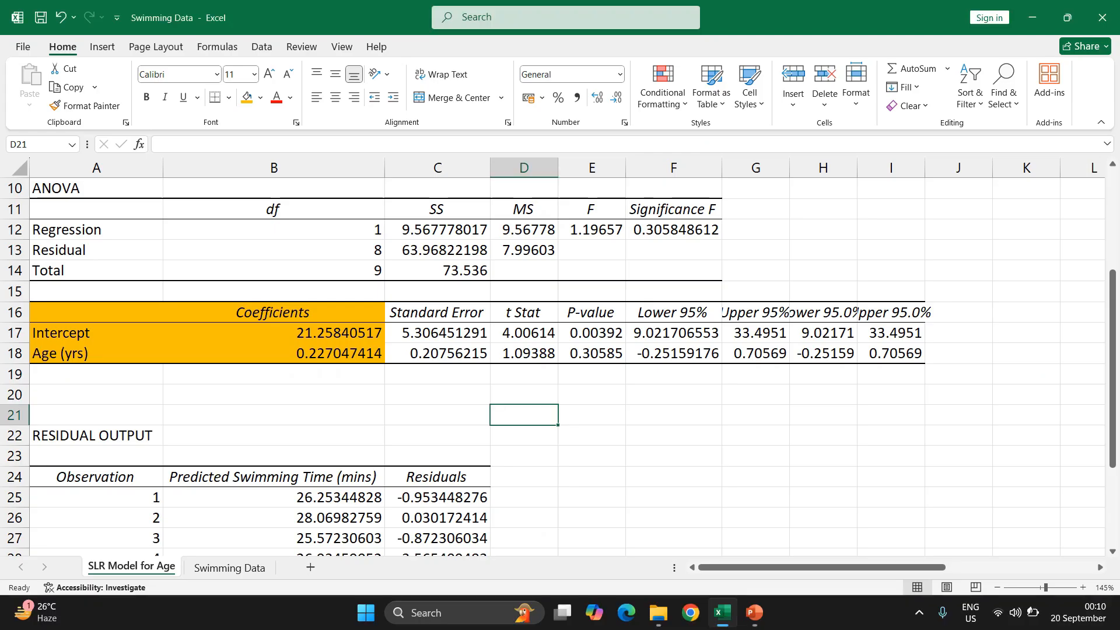
click(274, 354)
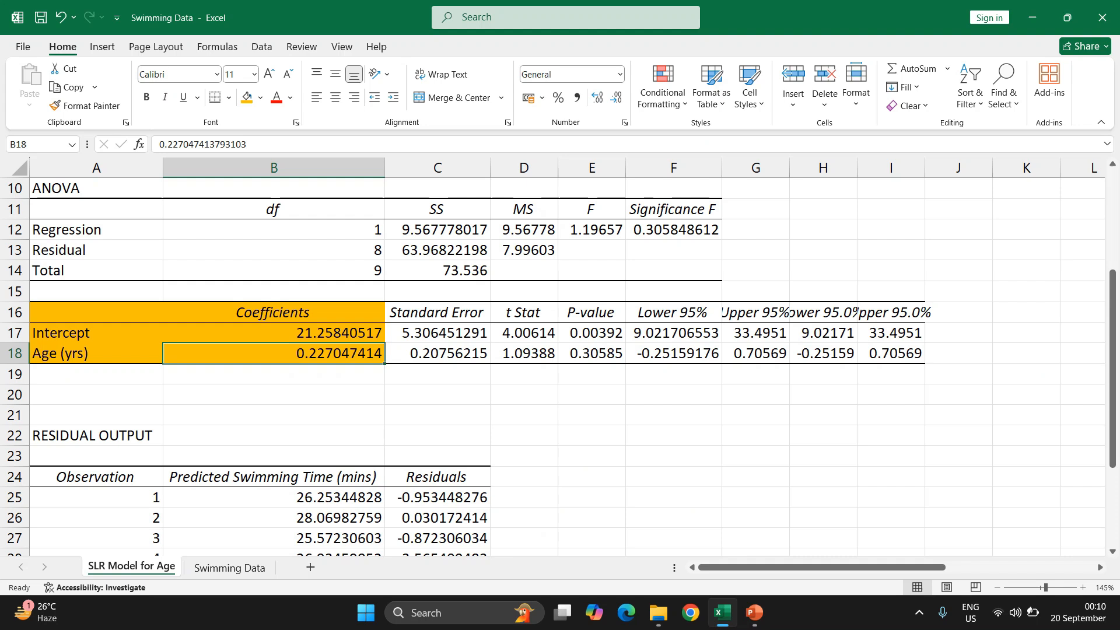
click(273, 333)
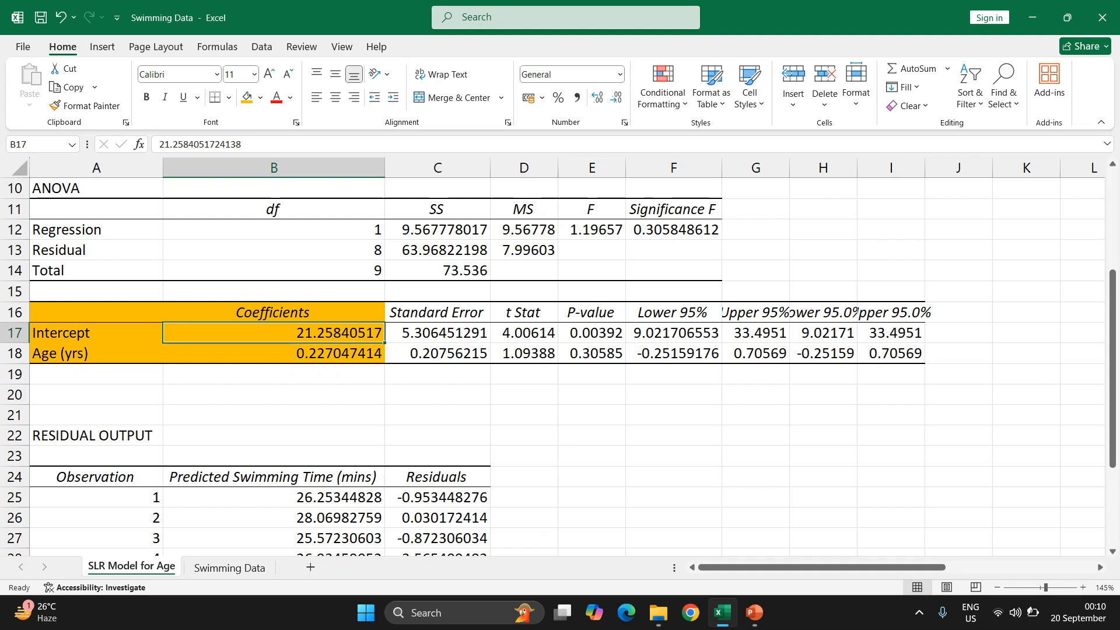
click(273, 354)
click(274, 333)
scroll(560, 361, down, 4)
scroll(560, 361, up, 4)
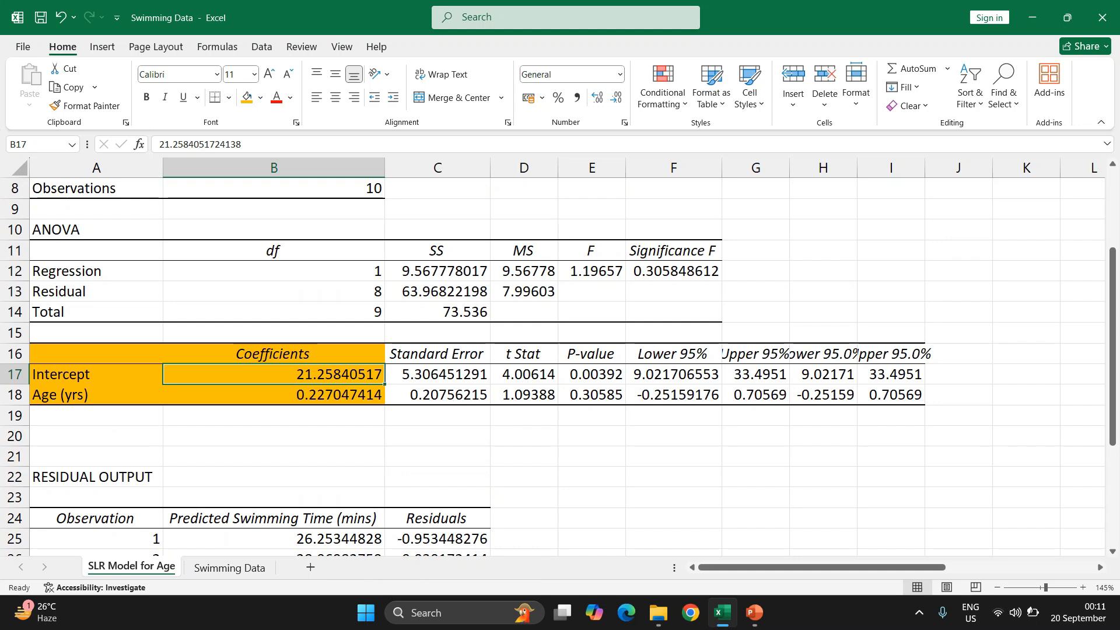
- Examine the R Square value in the regression statistics and the predicted swimming times and residuals in the residual output
scroll(559, 362, up, 3)
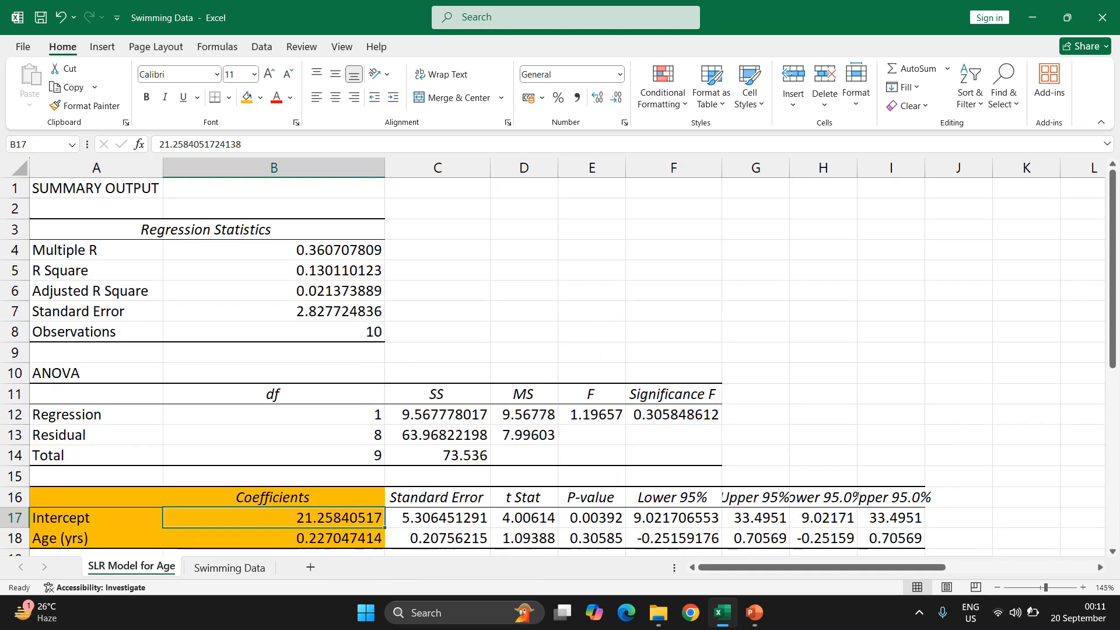
scroll(560, 361, down, 1)
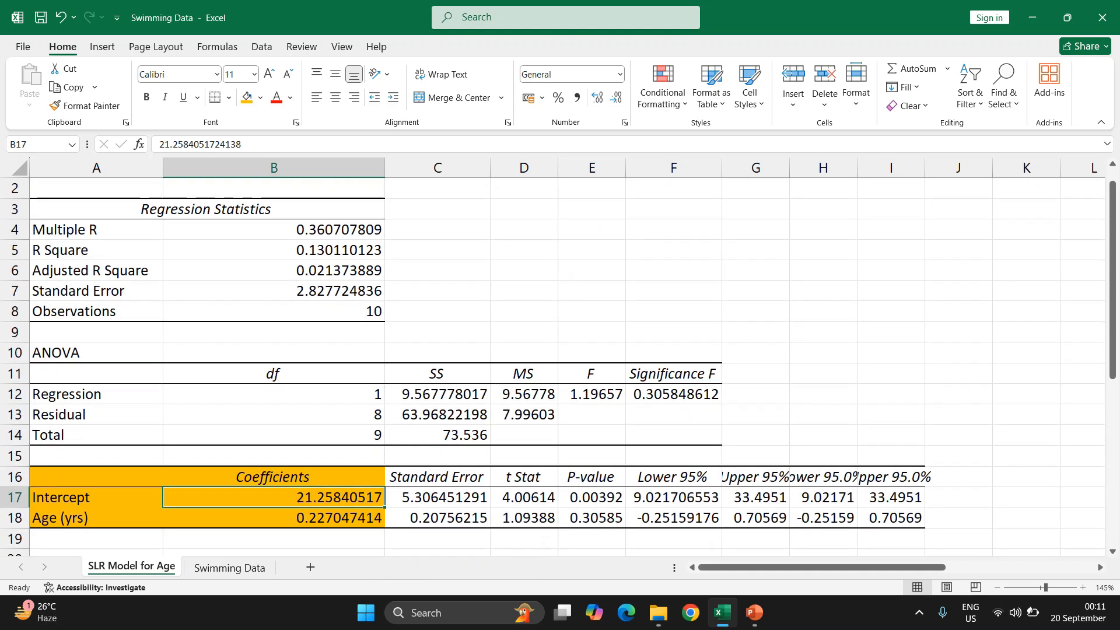
click(273, 250)
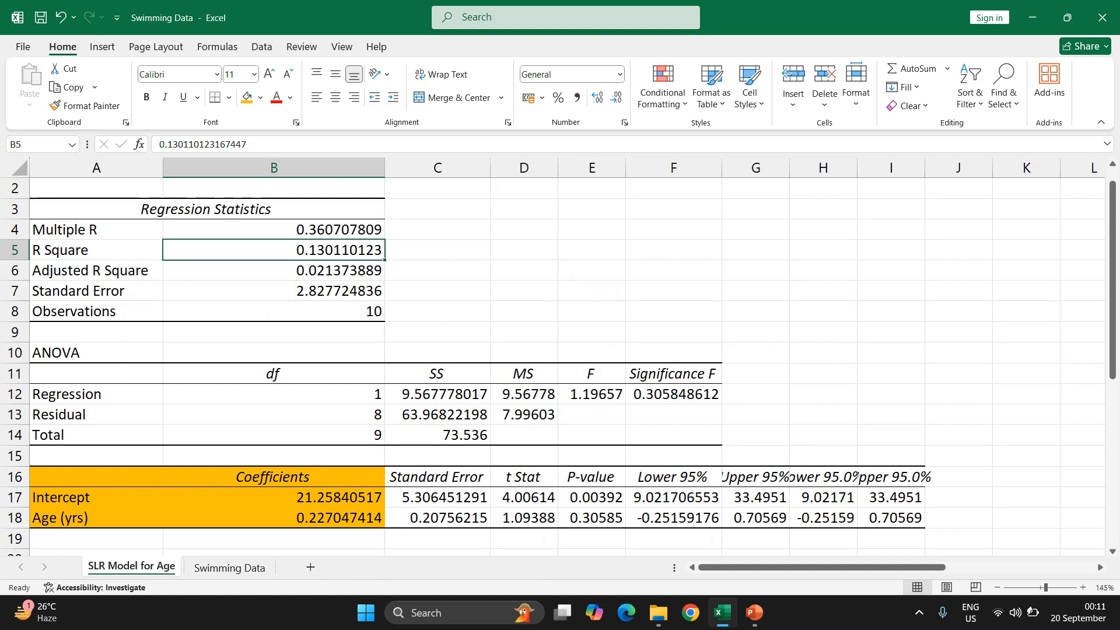
scroll(560, 361, down, 5)
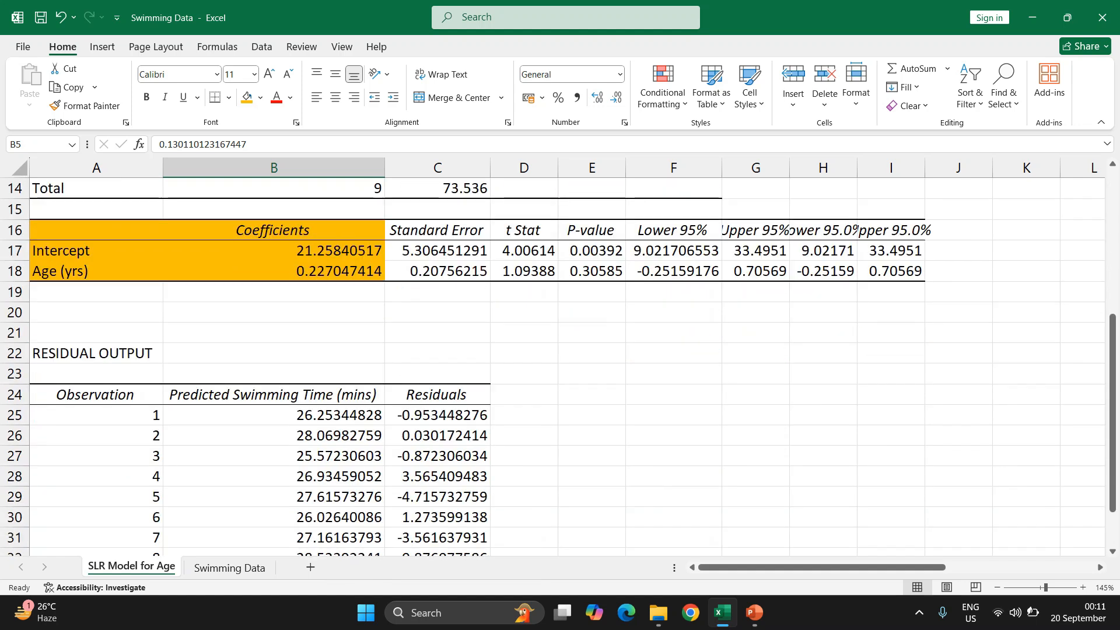
scroll(560, 361, down, 3)
scroll(560, 362, up, 3)
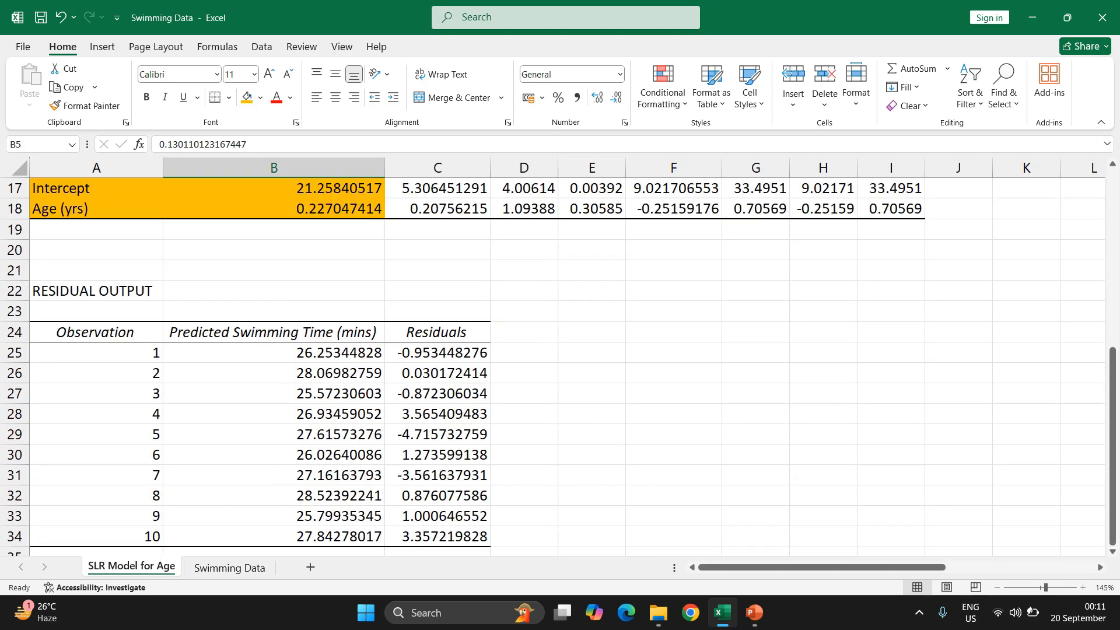
drag(274, 353, 274, 537)
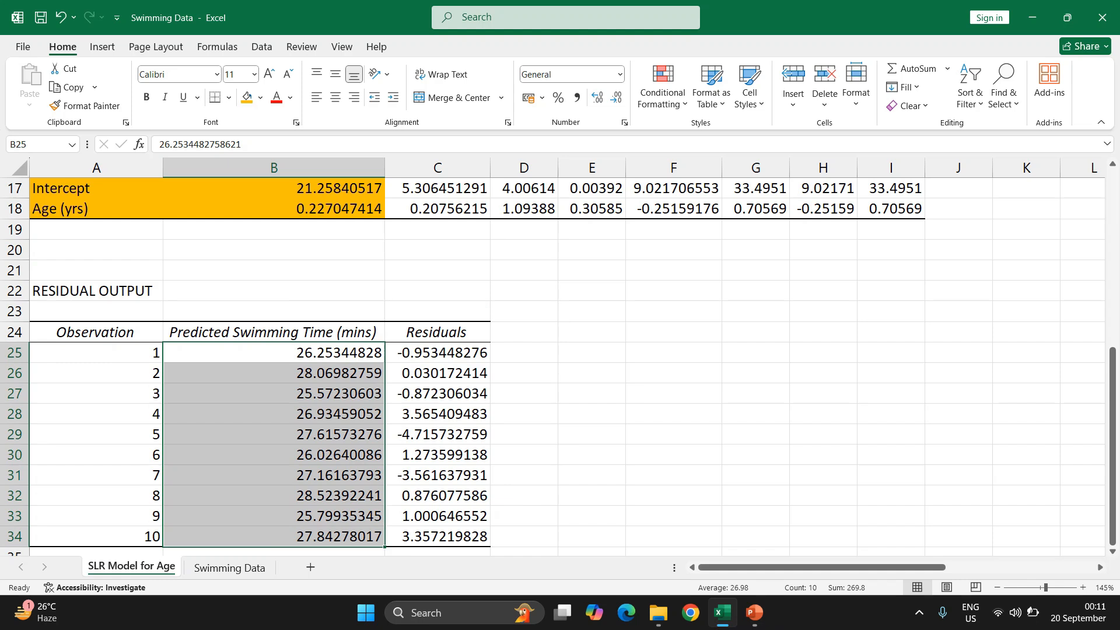
click(437, 353)
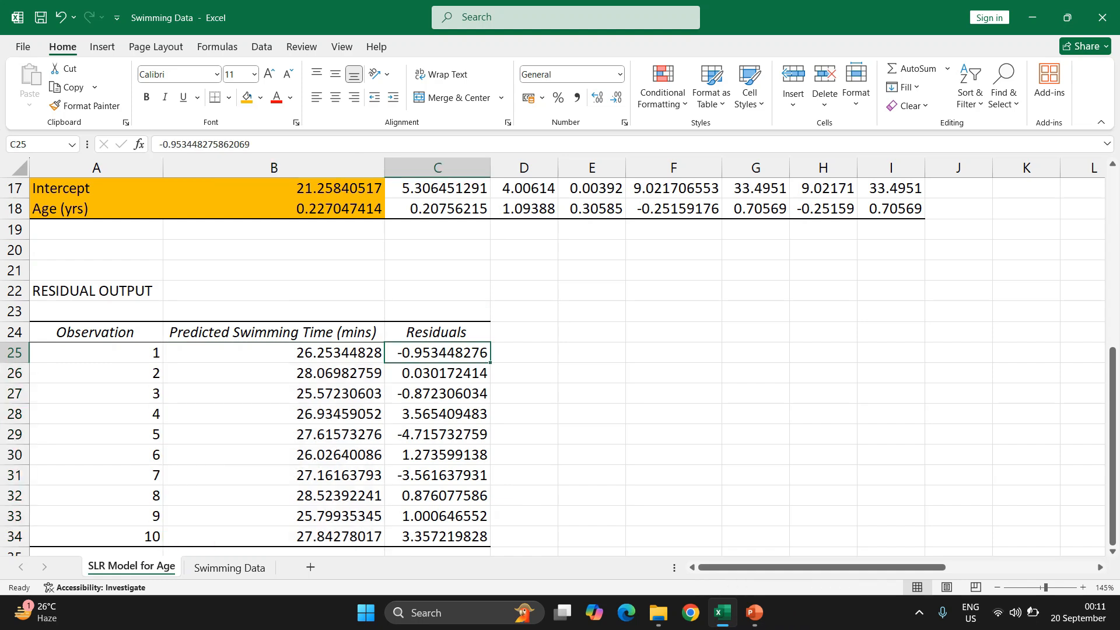
click(274, 353)
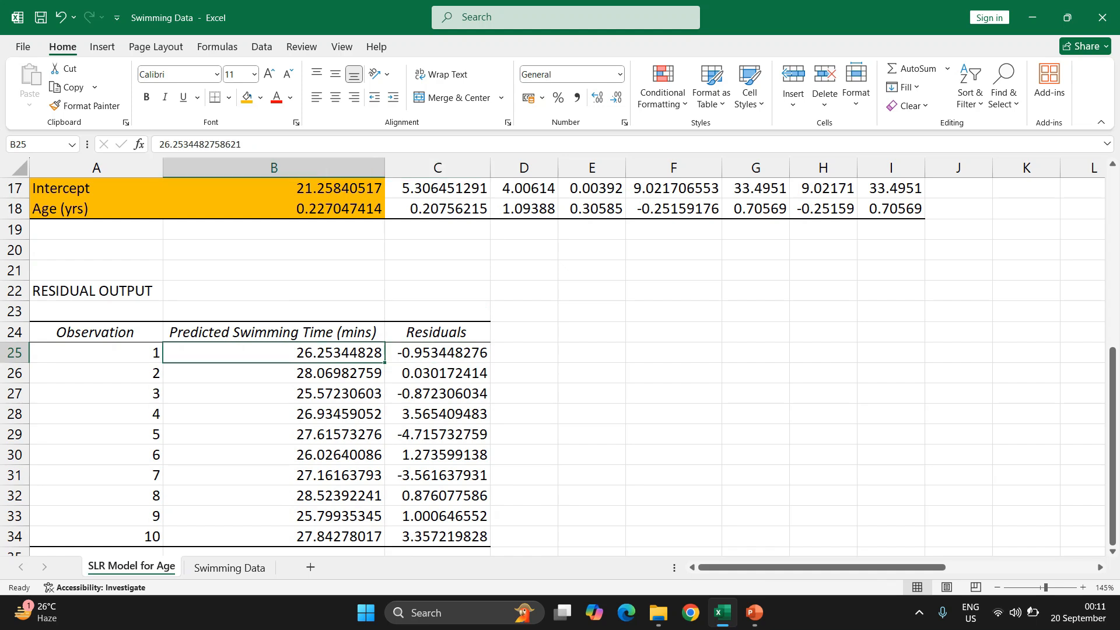
- Examine the ANOVA table's df, SS, MS, F and Significance F columns along with the rest of the age regression output
scroll(560, 362, up, 5)
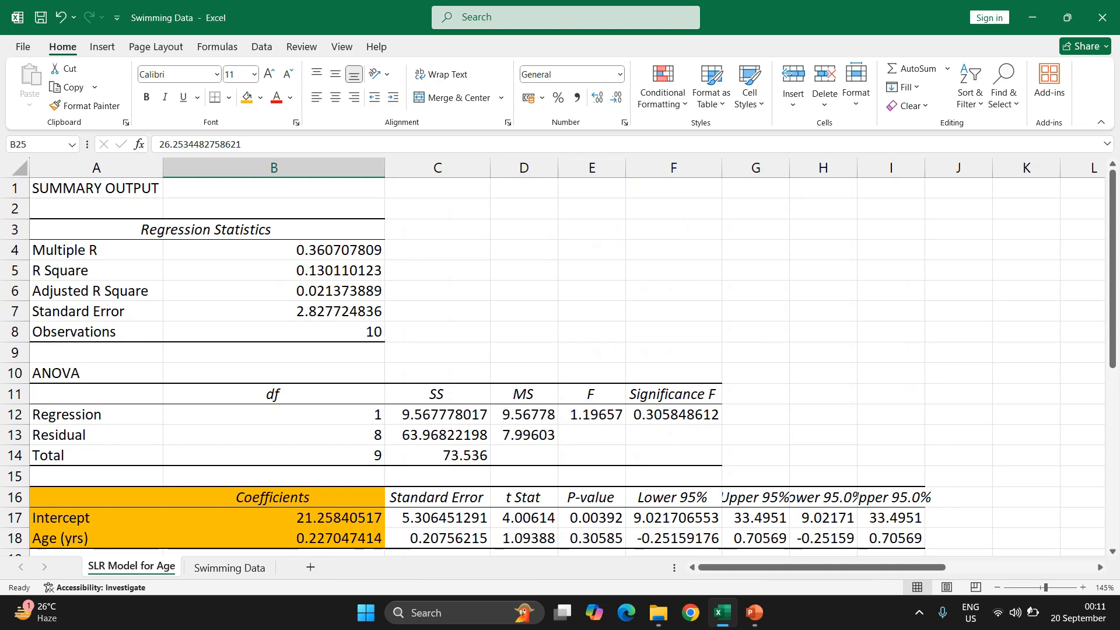
click(273, 414)
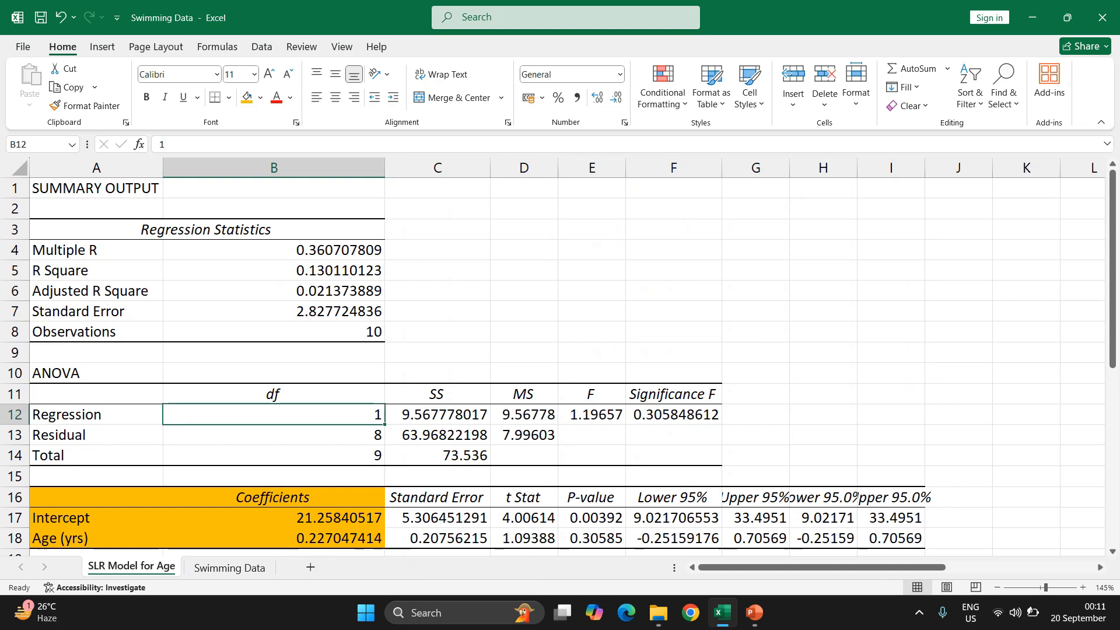
click(437, 395)
click(524, 394)
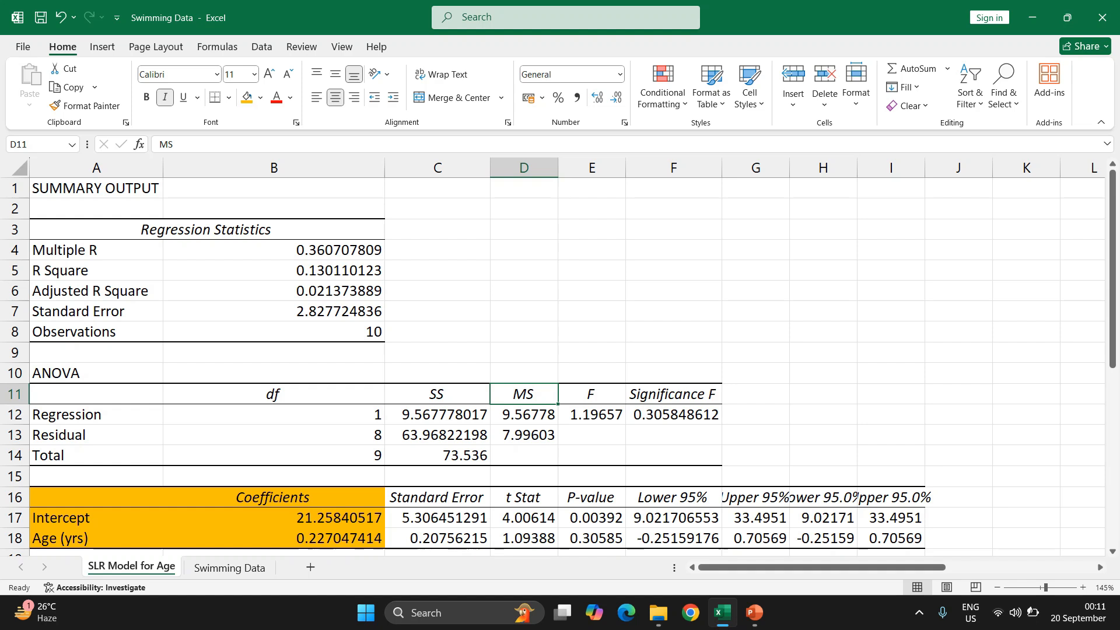
click(591, 395)
click(673, 394)
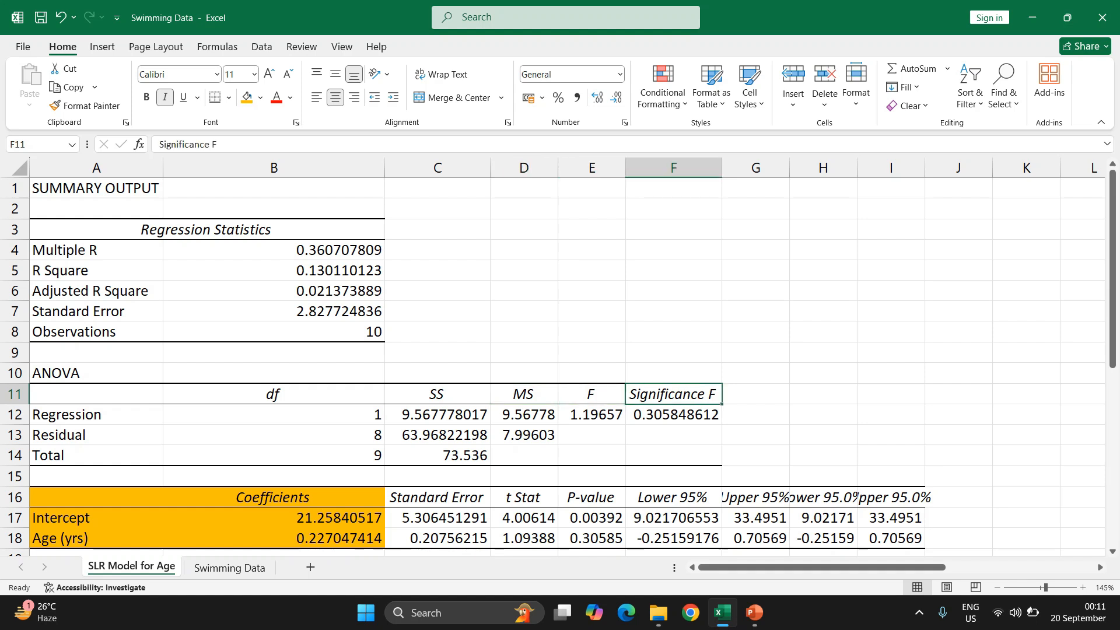
scroll(673, 395, down, 2)
scroll(560, 362, down, 2)
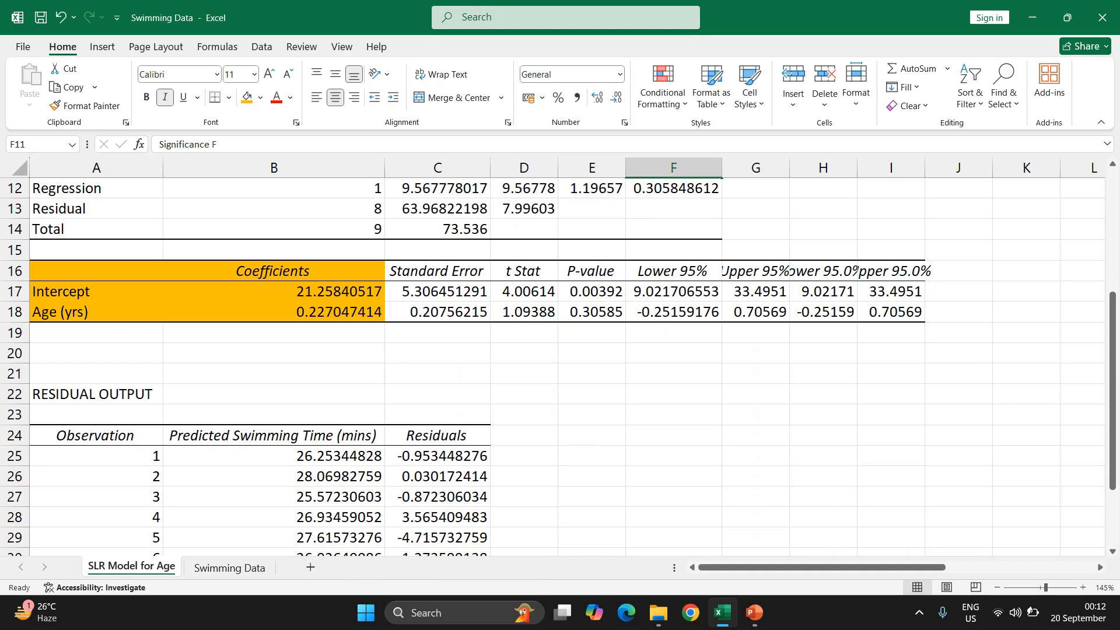
scroll(560, 361, down, 2)
scroll(560, 362, up, 3)
scroll(560, 362, up, 1)
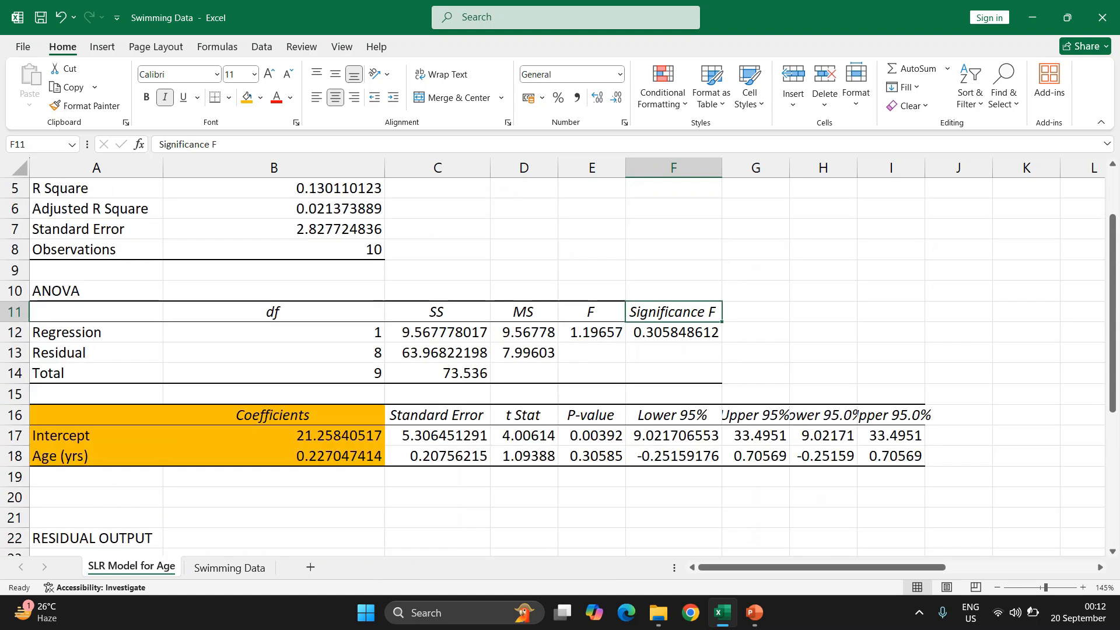
- Check the multiple regression equation on the PowerPoint slide, return to Excel and place the Swimming Data sheet before SLR Model for Age
key(alt+Tab)
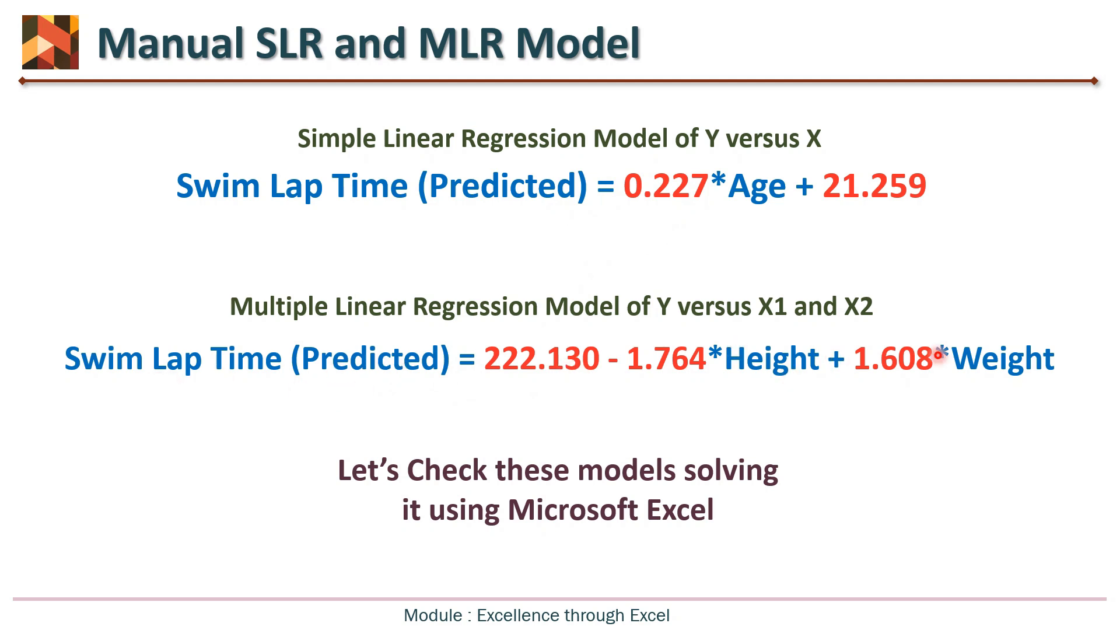
key(alt+Tab)
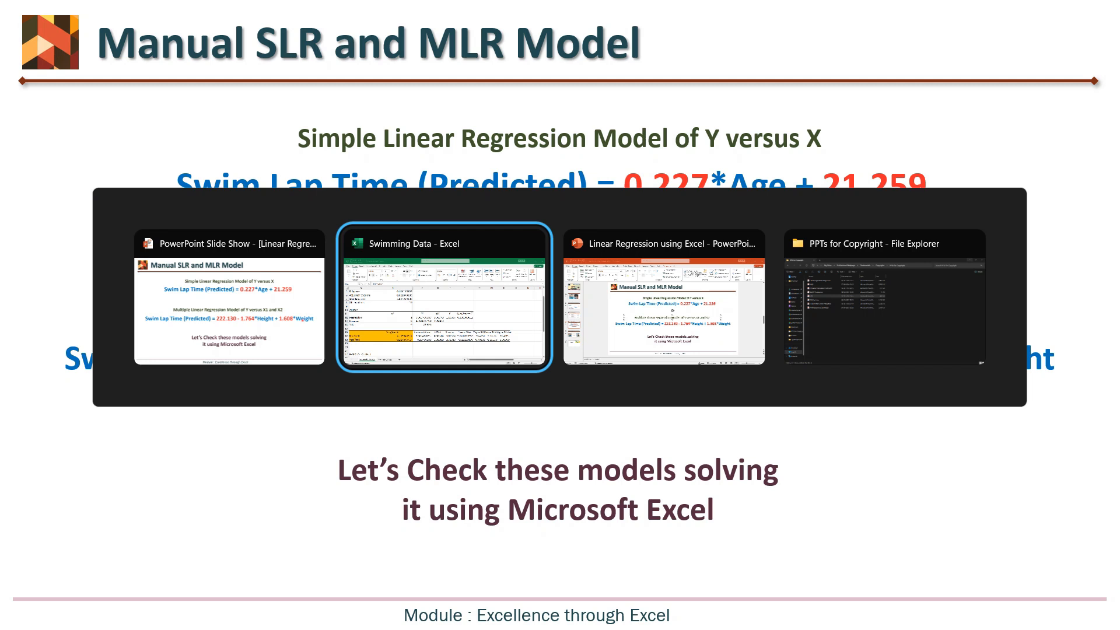
click(230, 567)
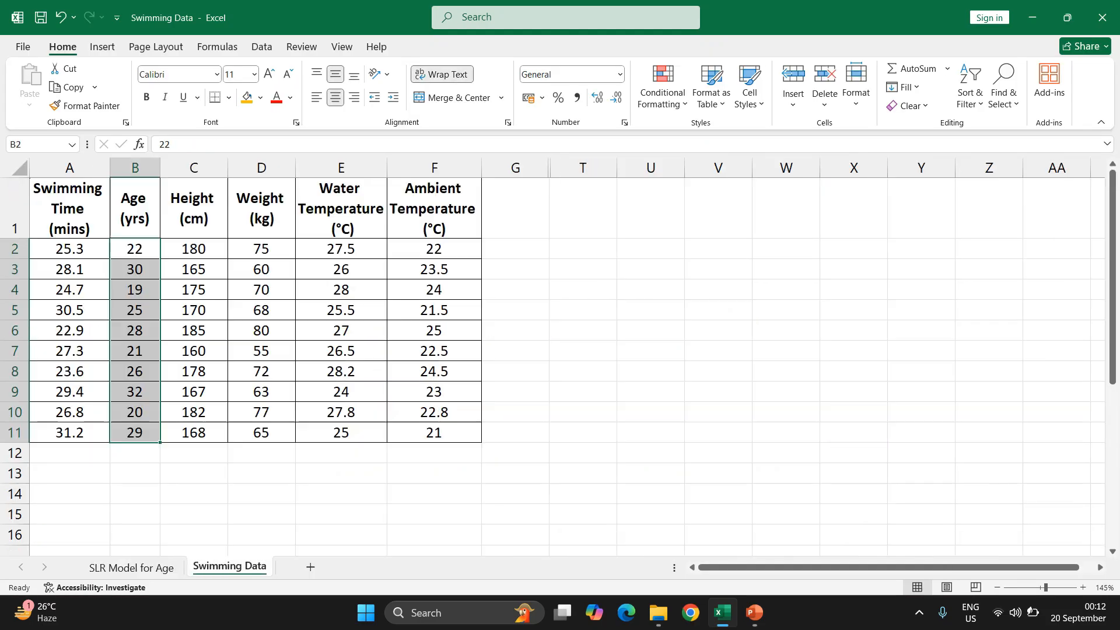
drag(230, 567, 85, 567)
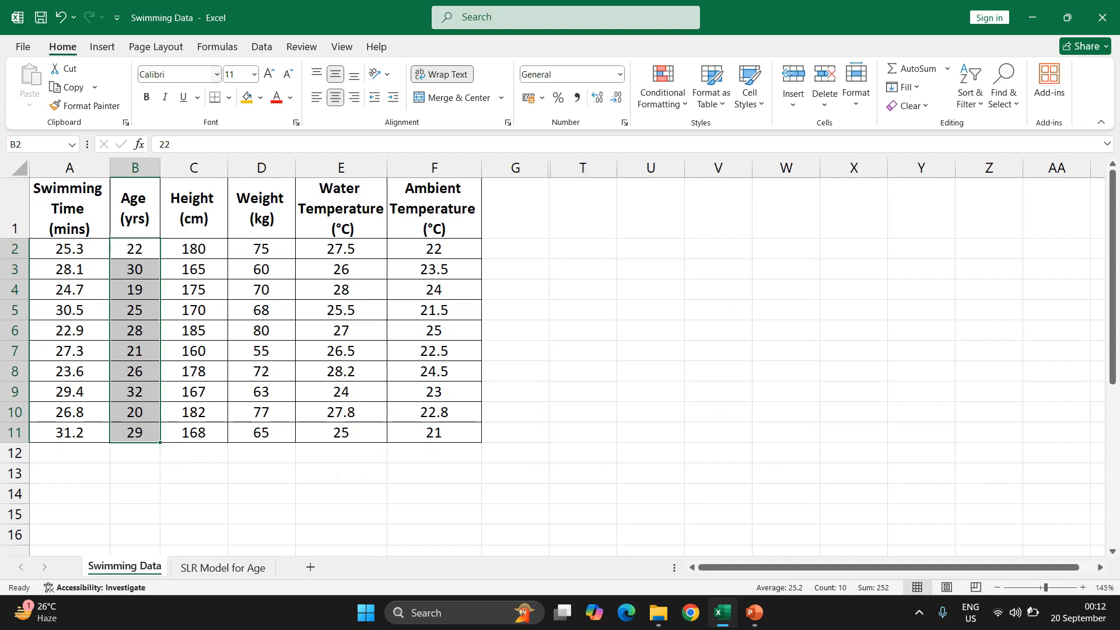
- Open the Regression tool from Data Analysis and clear the previous Y and X input ranges
click(261, 46)
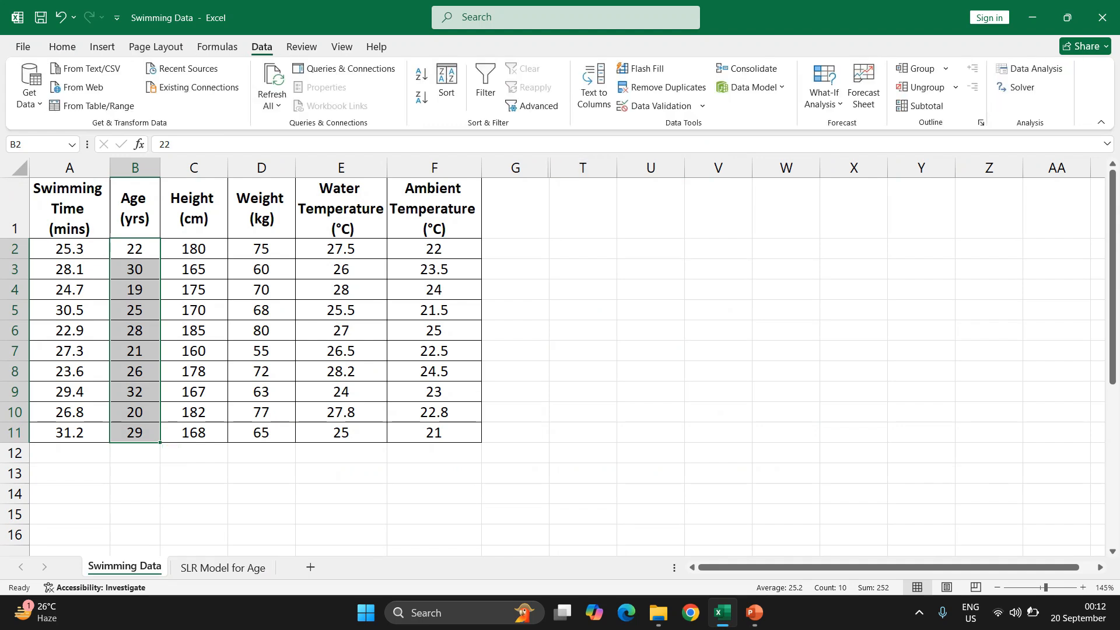
click(1030, 69)
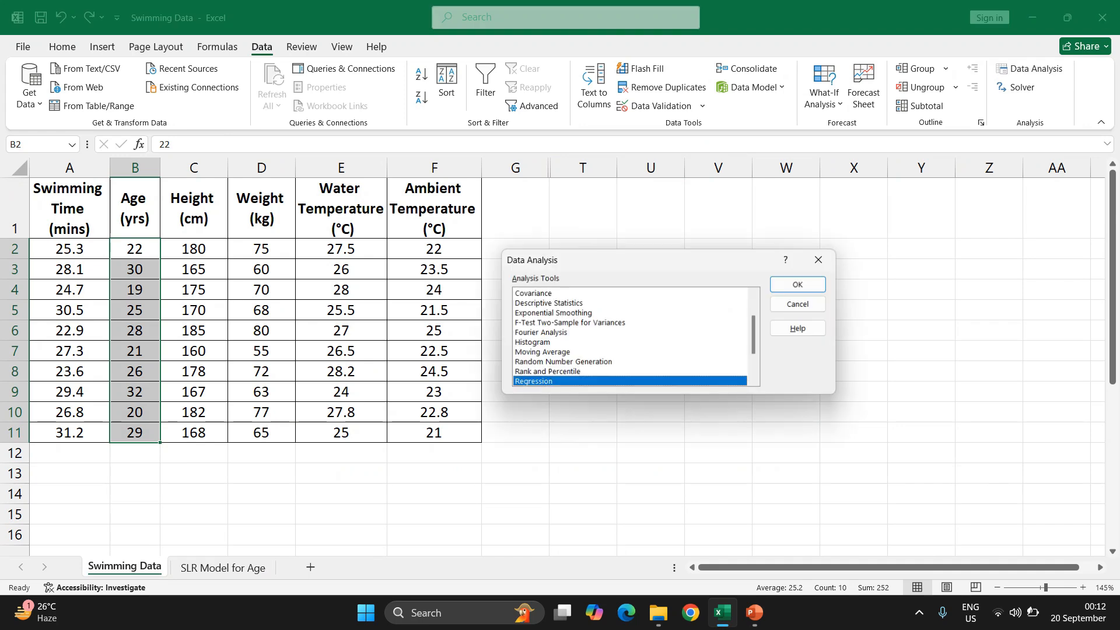
key(Return)
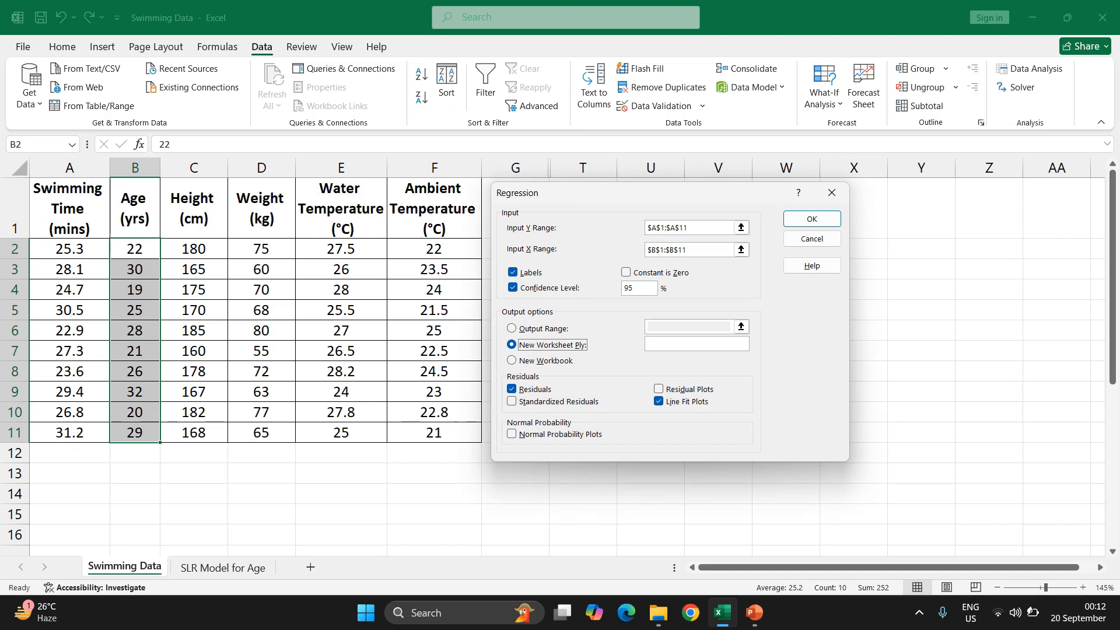
click(741, 227)
click(700, 250)
click(700, 228)
key(ctrl+a)
key(BackSpace)
double_click(666, 249)
key(BackSpace)
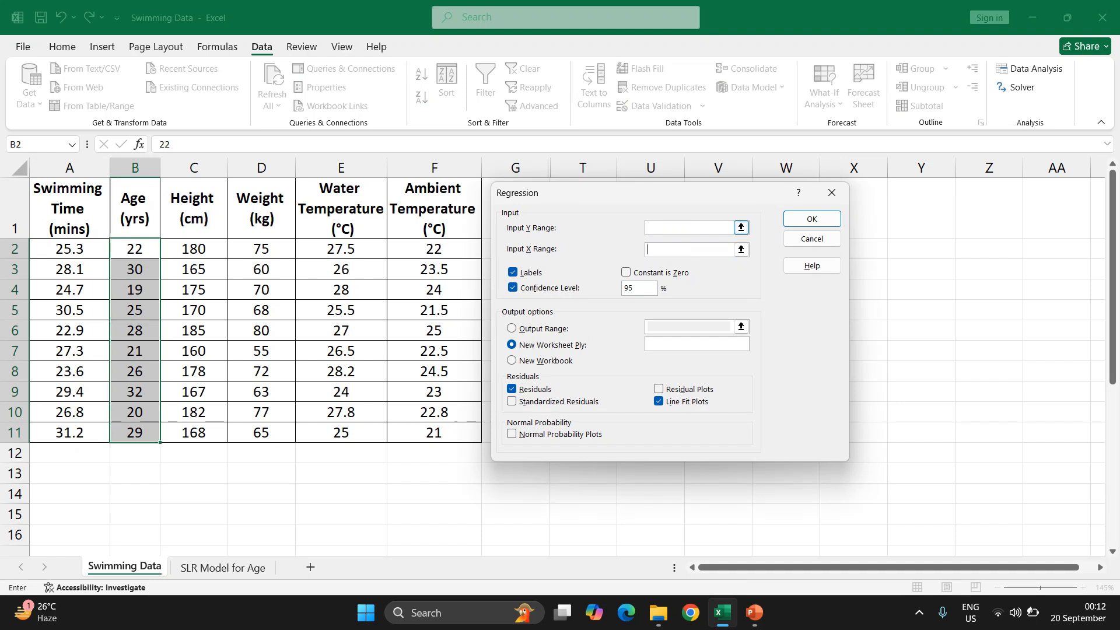
- Set the regression's Y input range to the swimming time column with its header, $A$1:$A$11
click(740, 227)
click(70, 209)
drag(70, 208, 105, 458)
key(shift+Up)
key(Return)
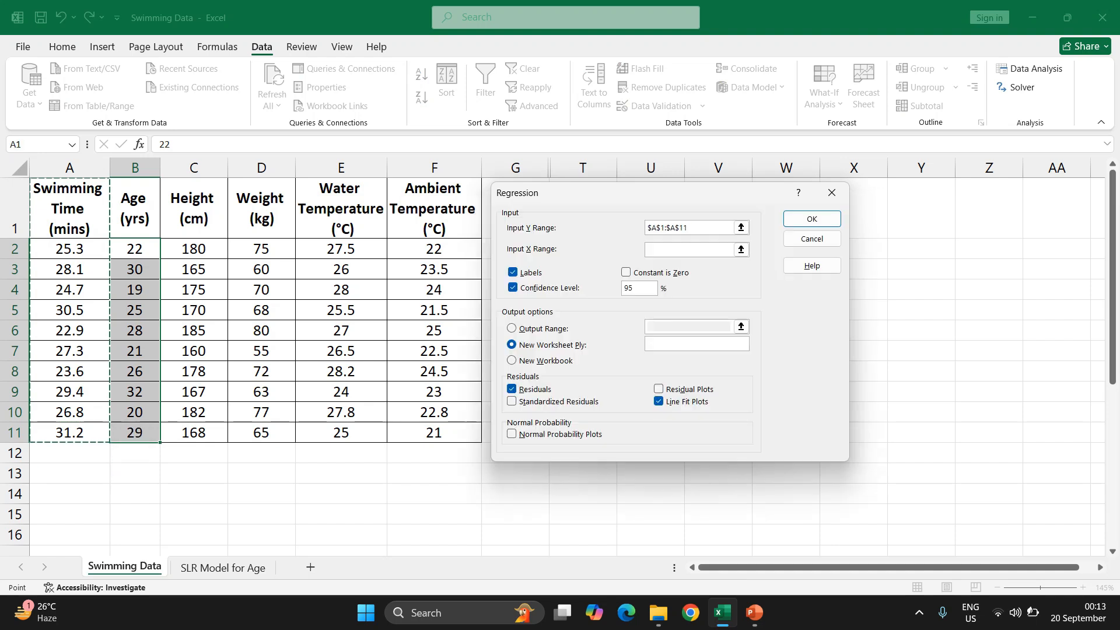
- Set the X input range to the height and weight columns, $C$1:$D$11, and run the regression to a new worksheet
click(740, 249)
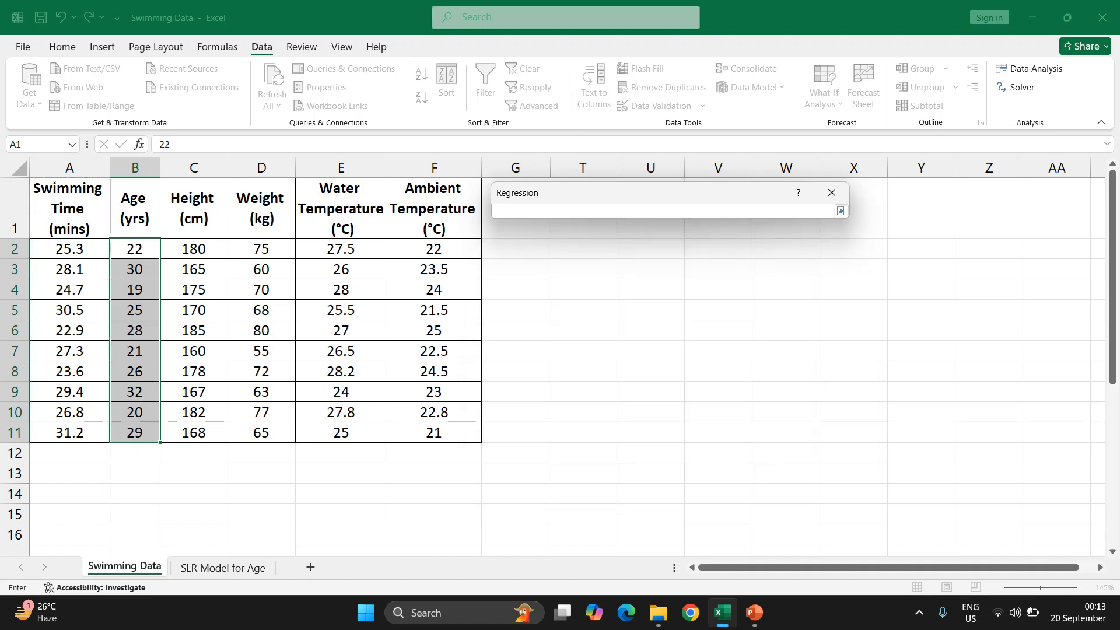
drag(192, 207, 294, 439)
key(Return)
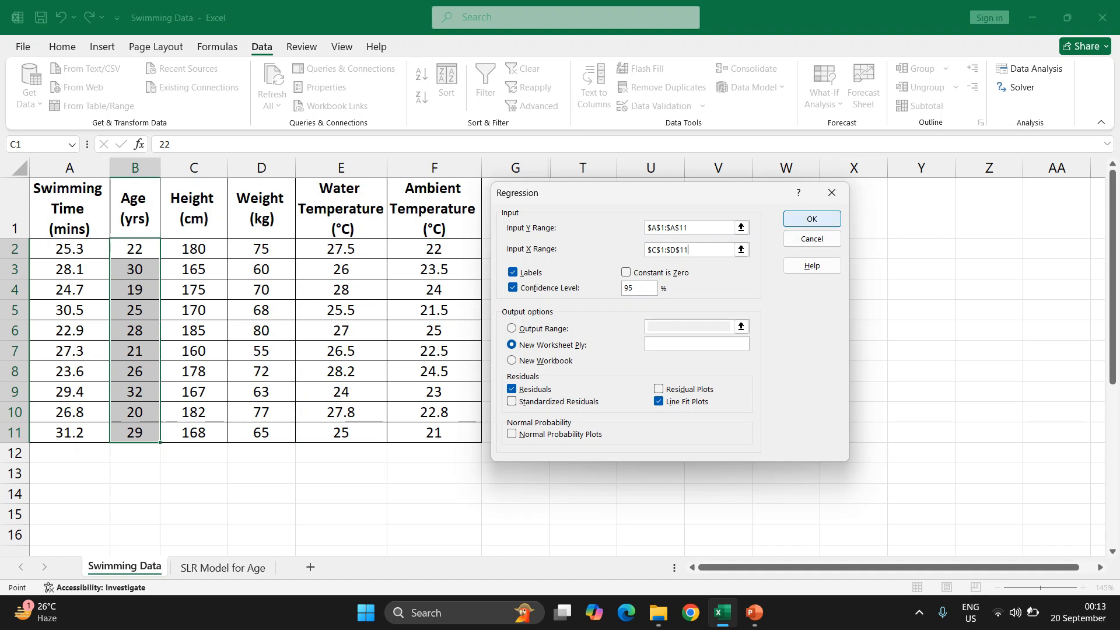
click(811, 219)
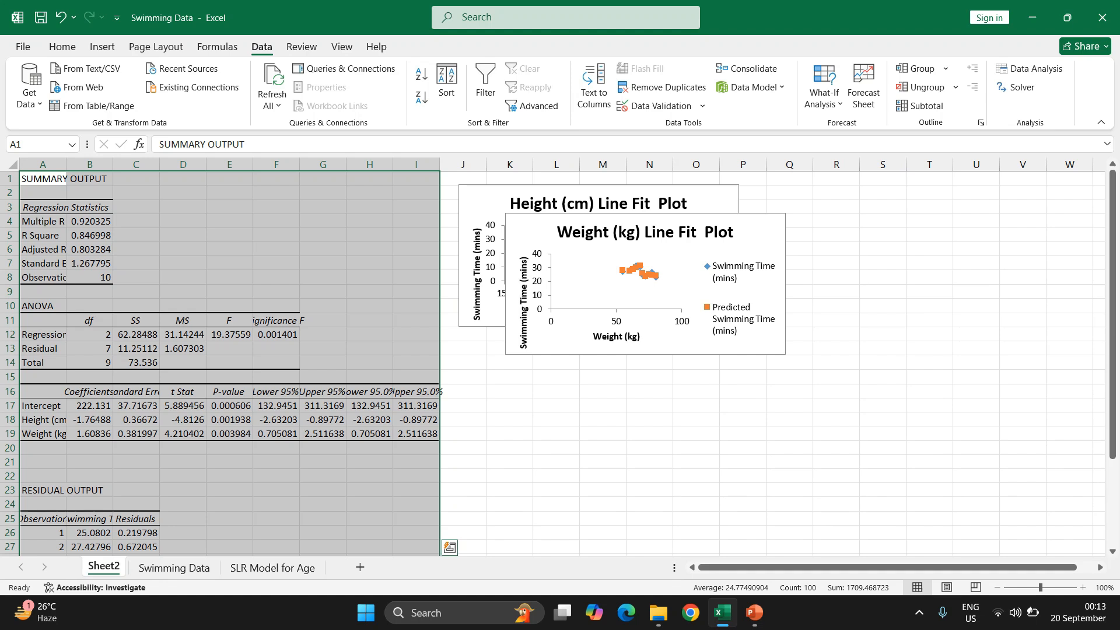
- Rename the new regression output sheet to MLR Height Weight
right_click(107, 566)
click(152, 403)
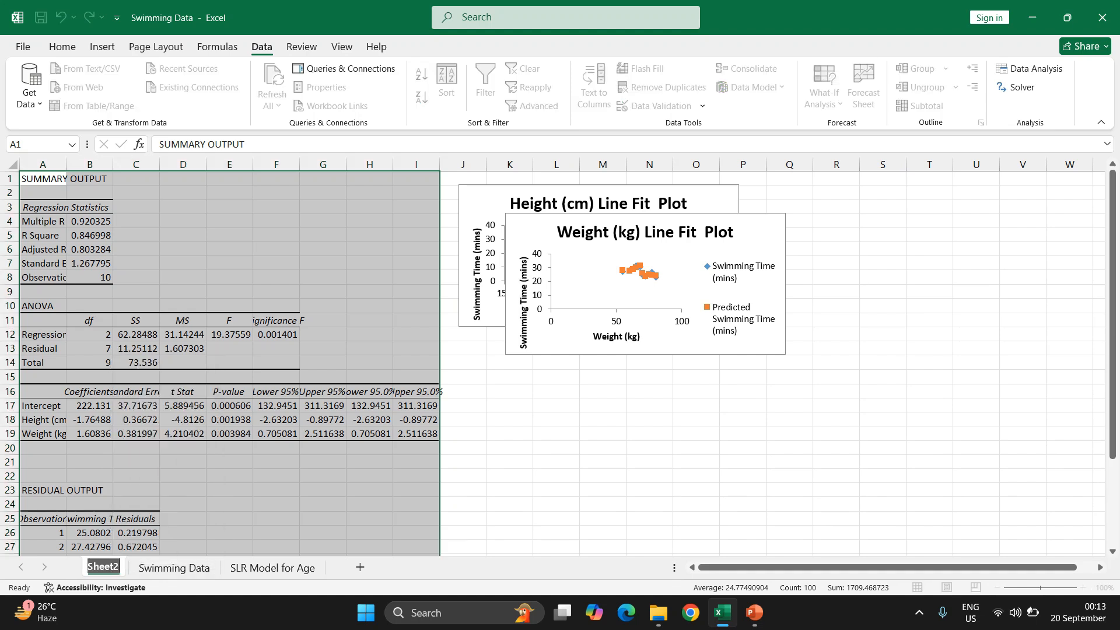
text(MLR)
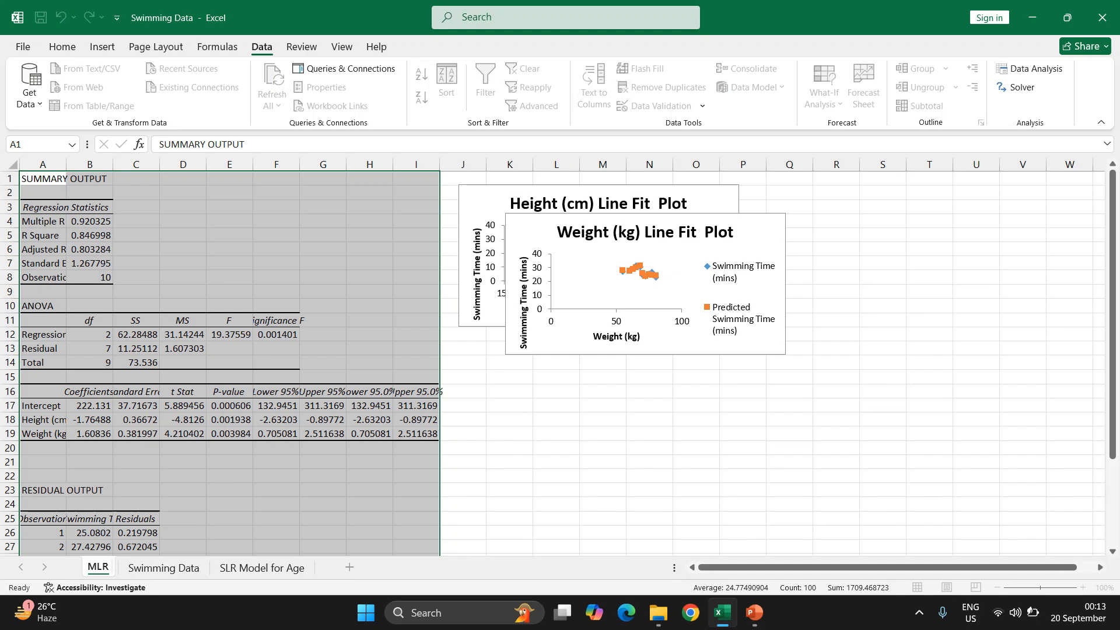
text( Height)
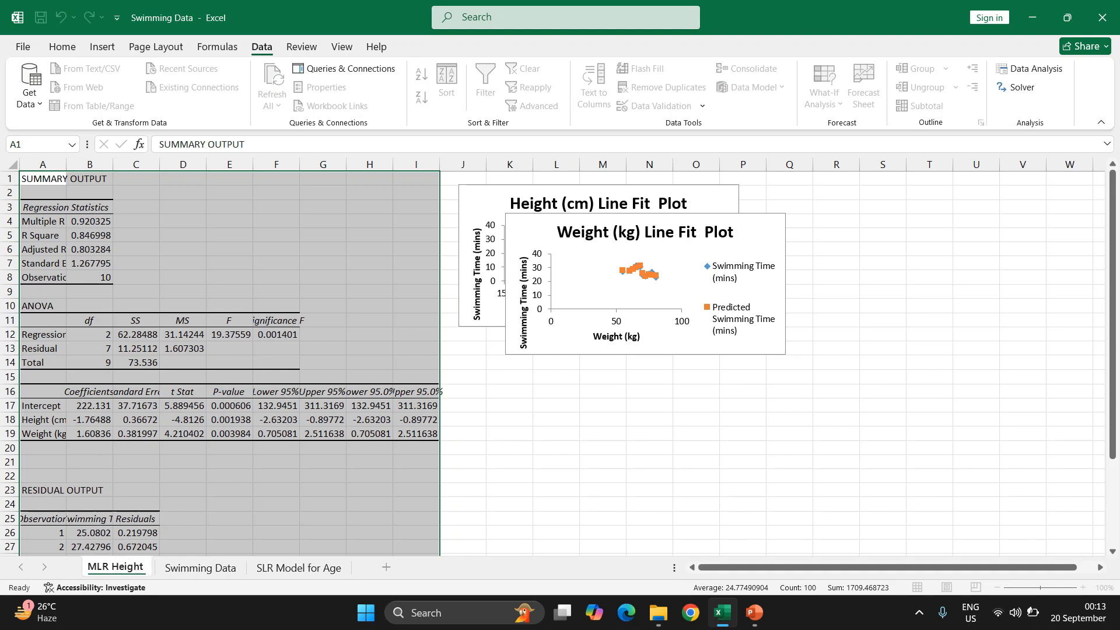
text( Weight)
key(Return)
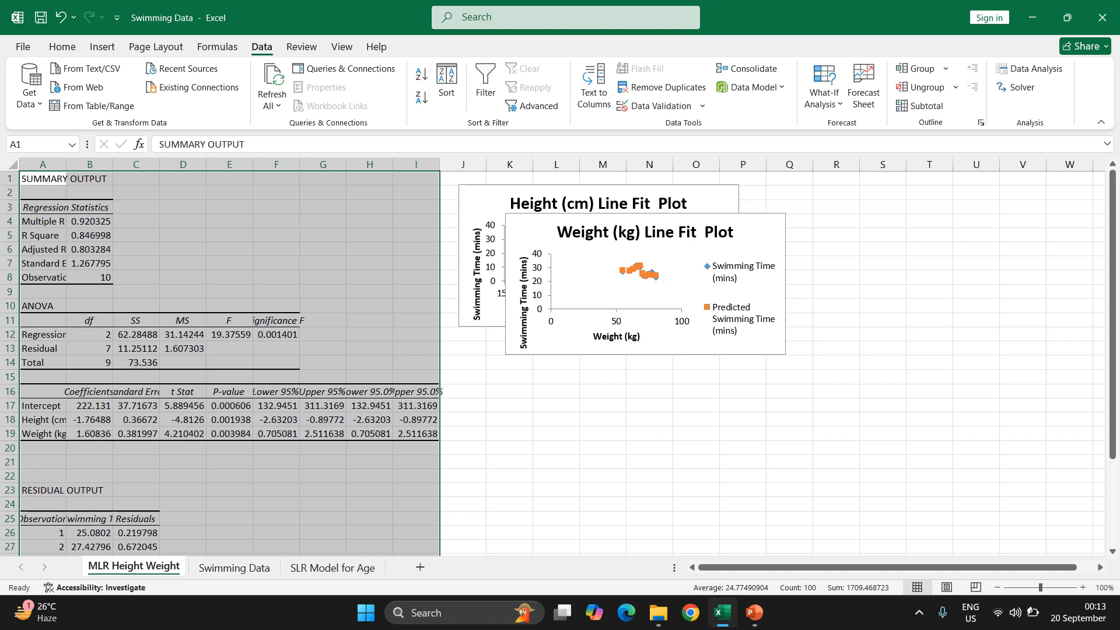
- Autofit column B of the output and move the Weight (kg) line fit plot off the Height plot, to about columns O to T
click(230, 476)
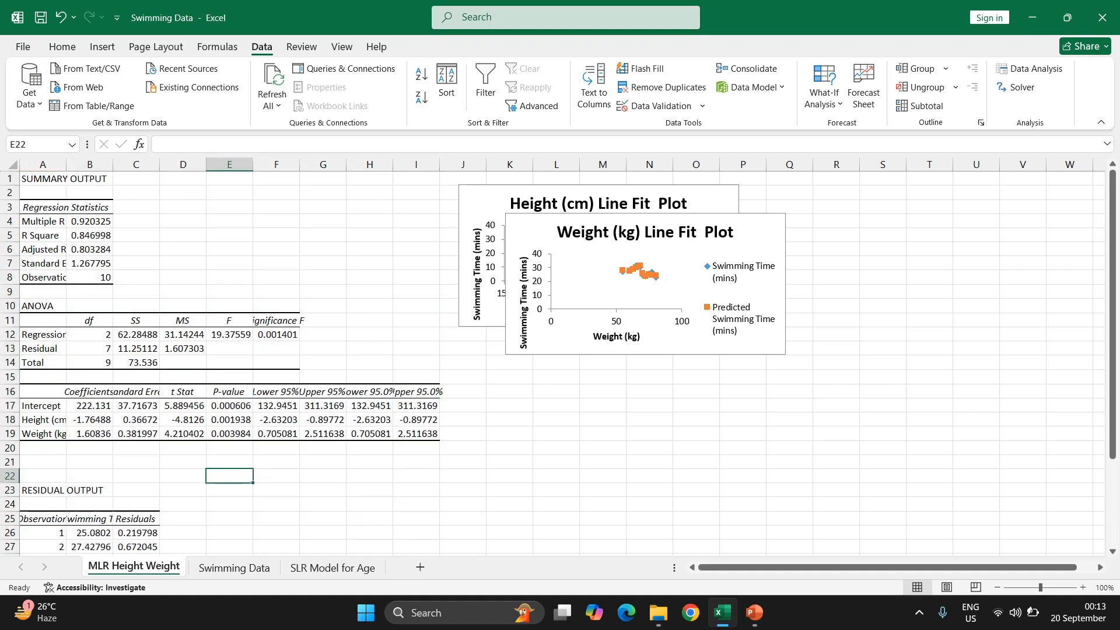
double_click(113, 165)
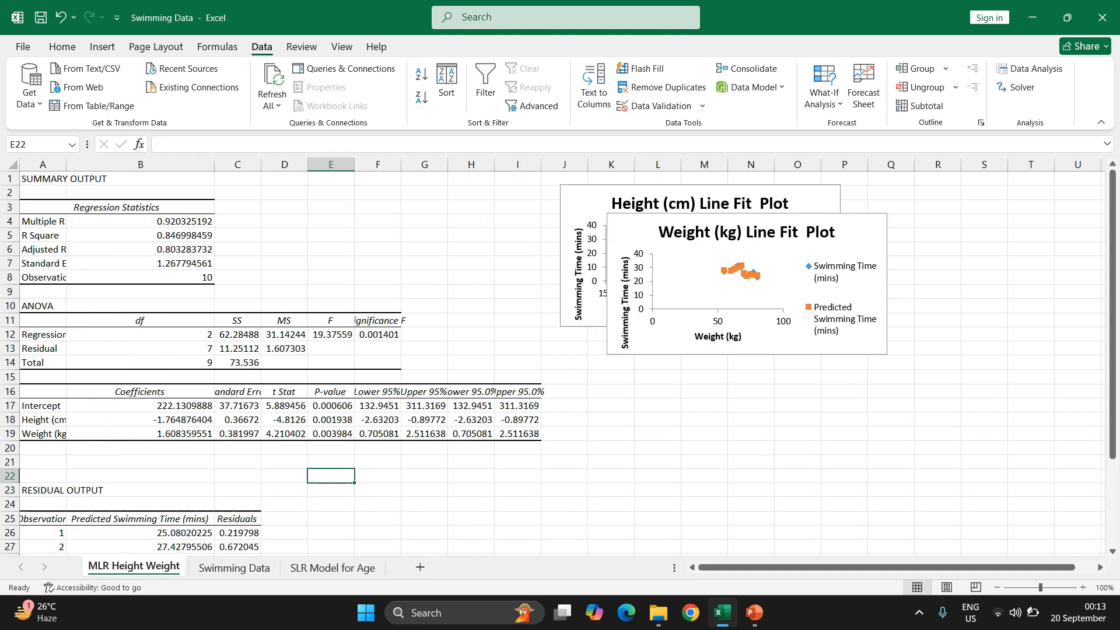
click(729, 280)
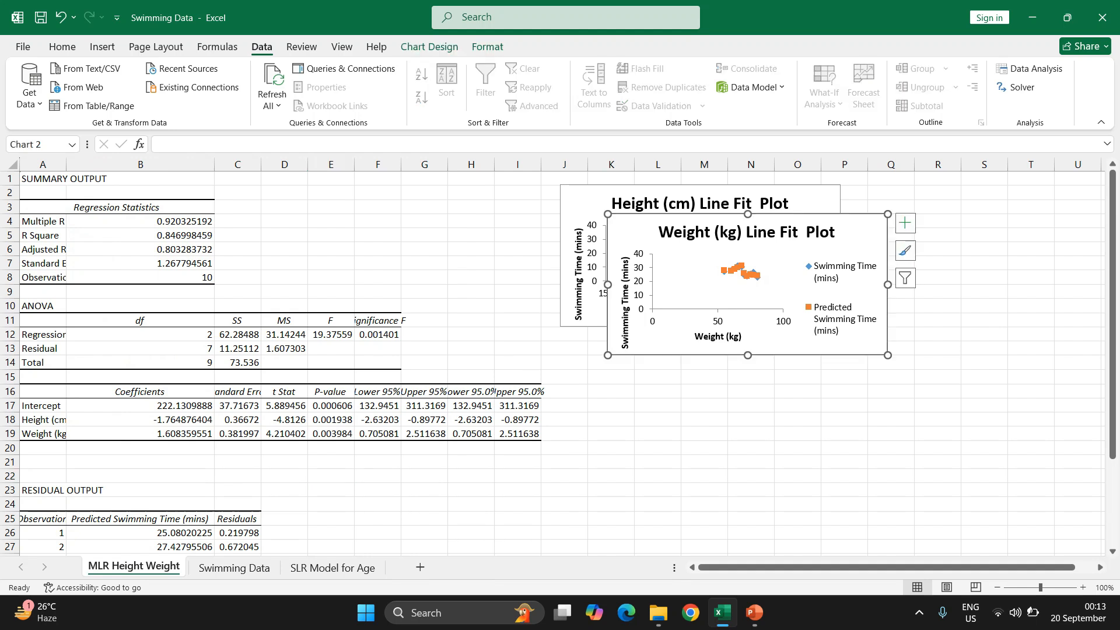
drag(729, 280, 906, 403)
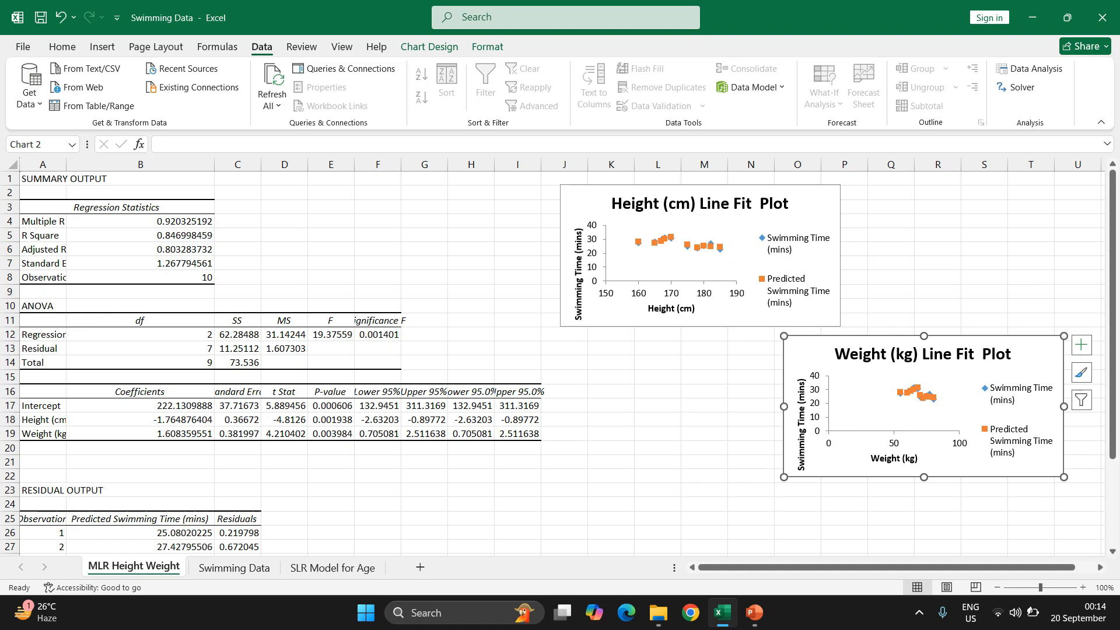
scroll(904, 405, up, 2)
scroll(904, 405, left, 4)
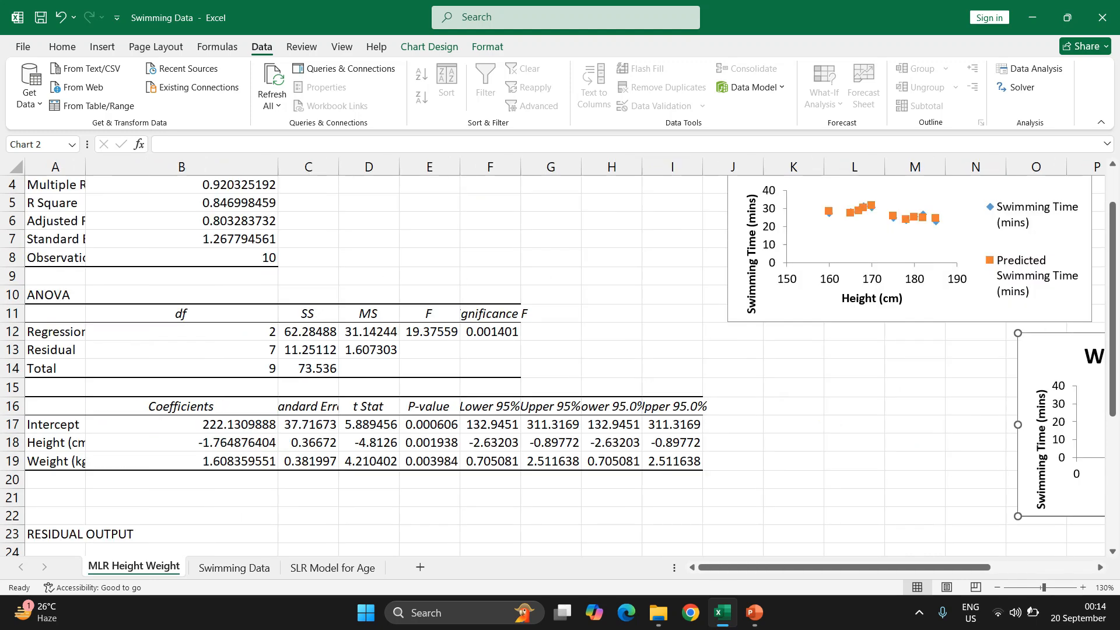
- Autofit column A of the MLR Height Weight output and fill the coefficients block A16:B19 with orange
scroll(560, 362, up, 1)
double_click(85, 167)
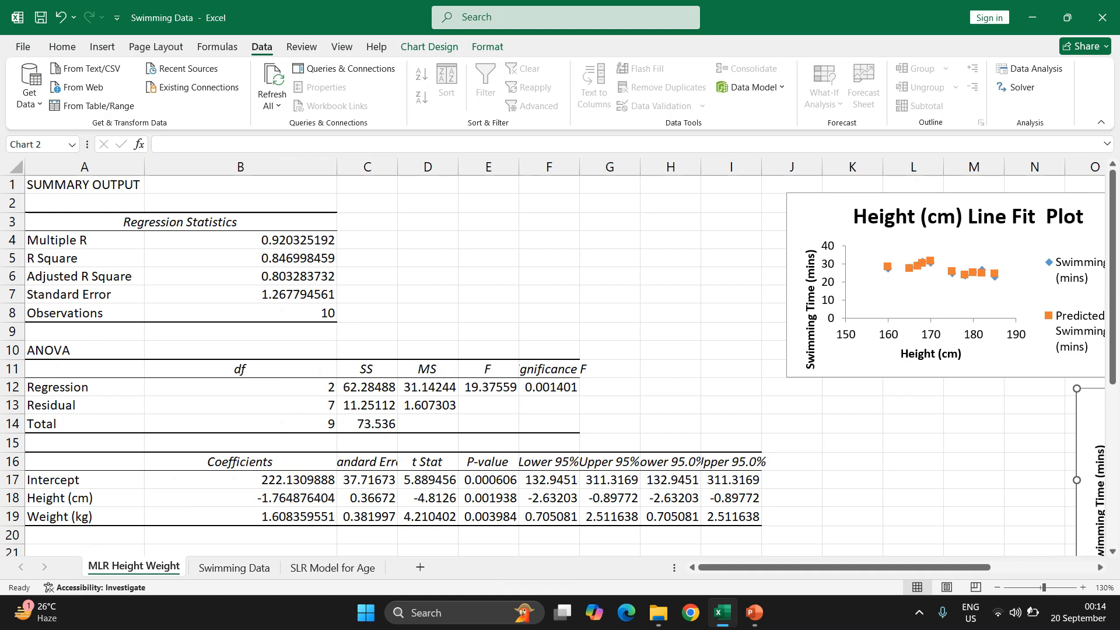
drag(85, 462, 281, 517)
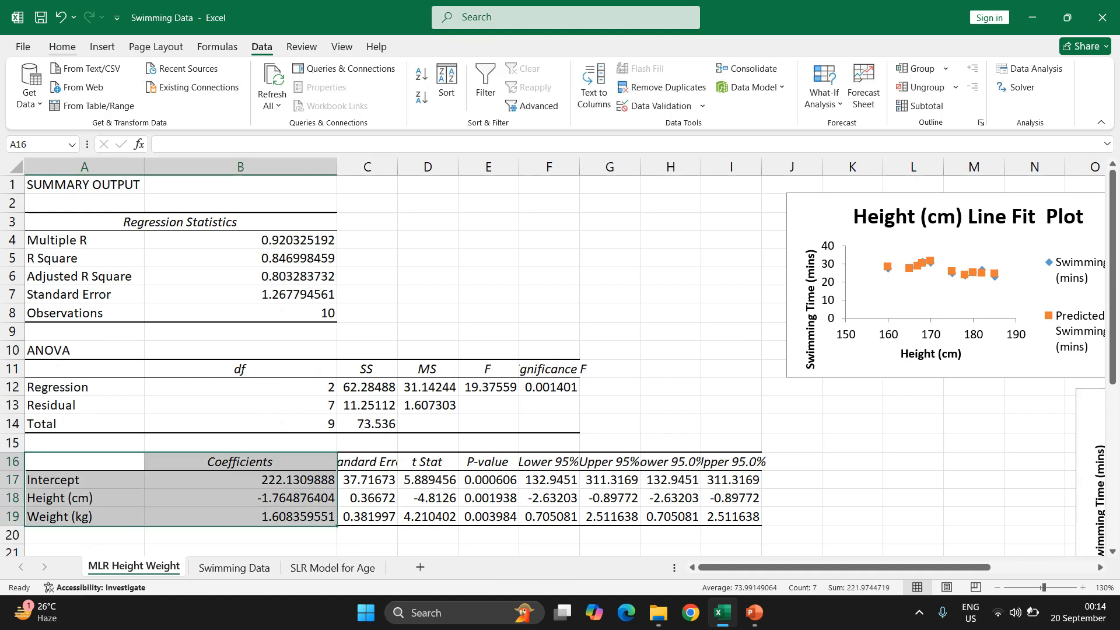
click(63, 47)
click(247, 97)
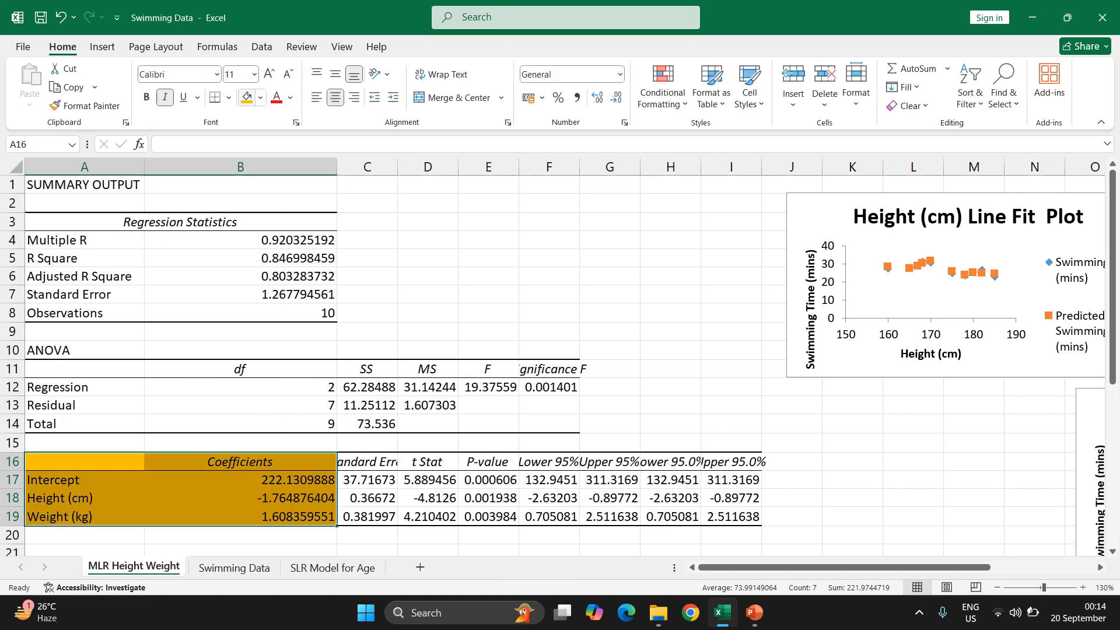
click(548, 258)
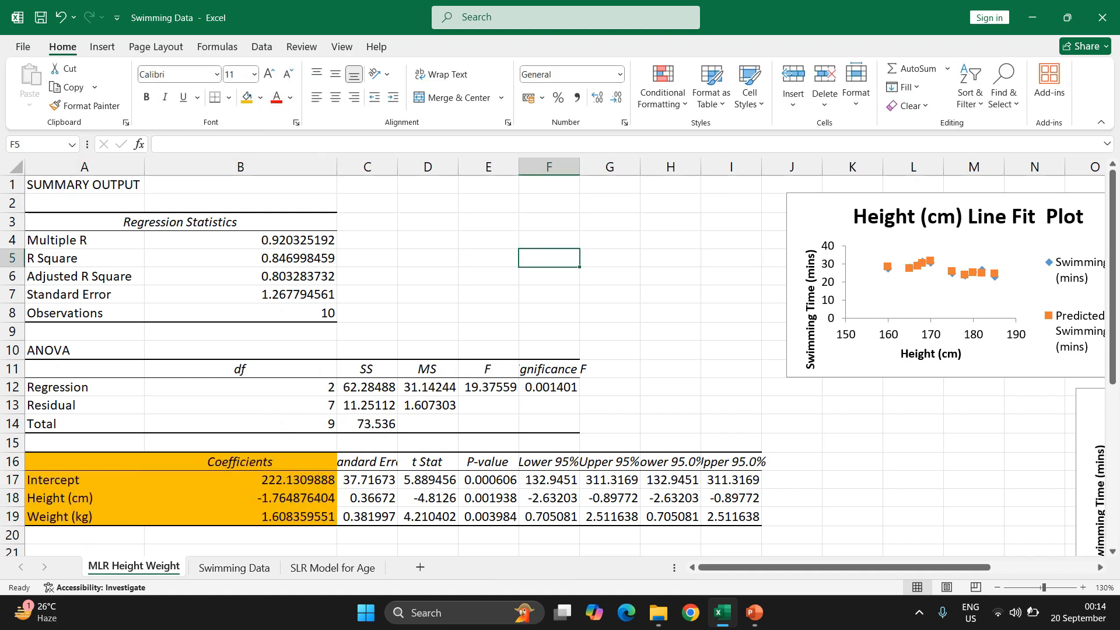
- Compare the height and weight coefficients with the manual MLR model on the PowerPoint slide, and review the predicted swimming times and R Square
scroll(558, 365, down, 2)
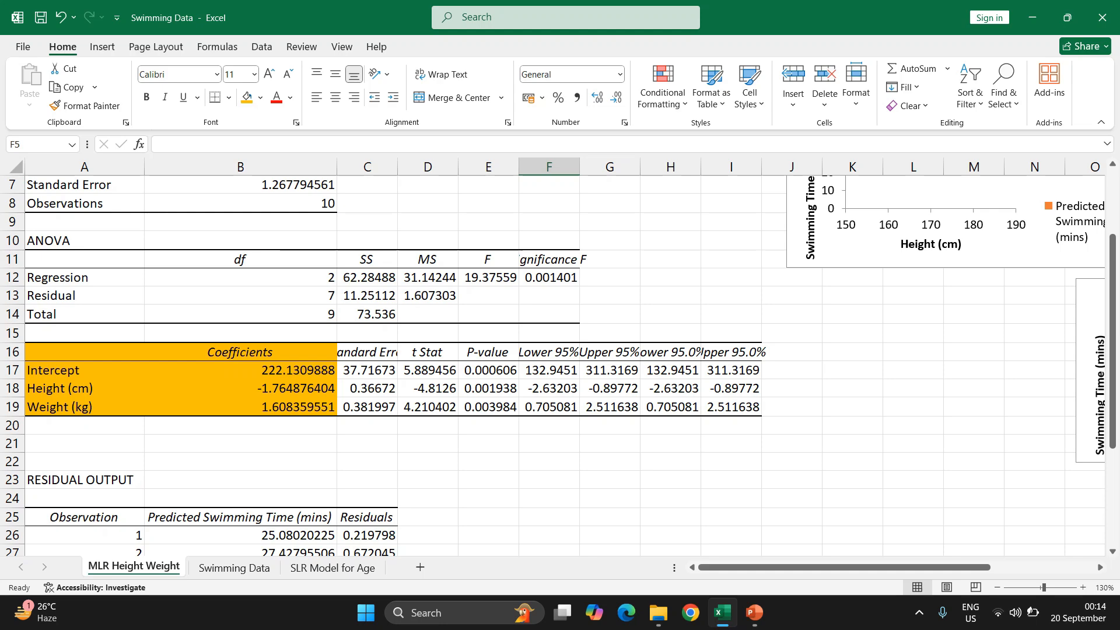
key(alt+Tab)
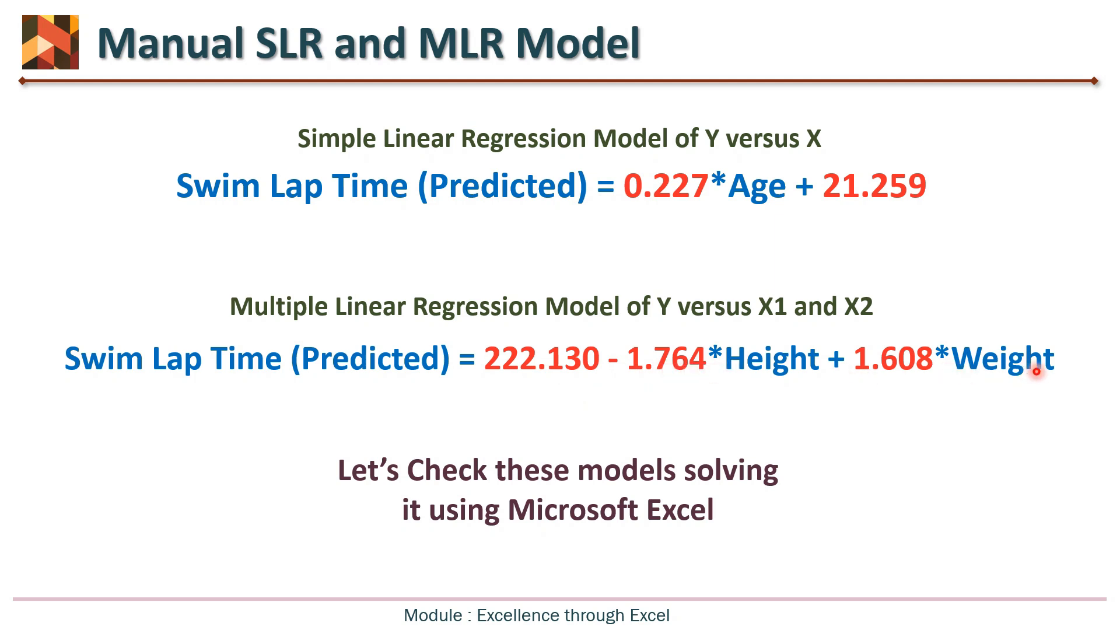
key(alt+Tab)
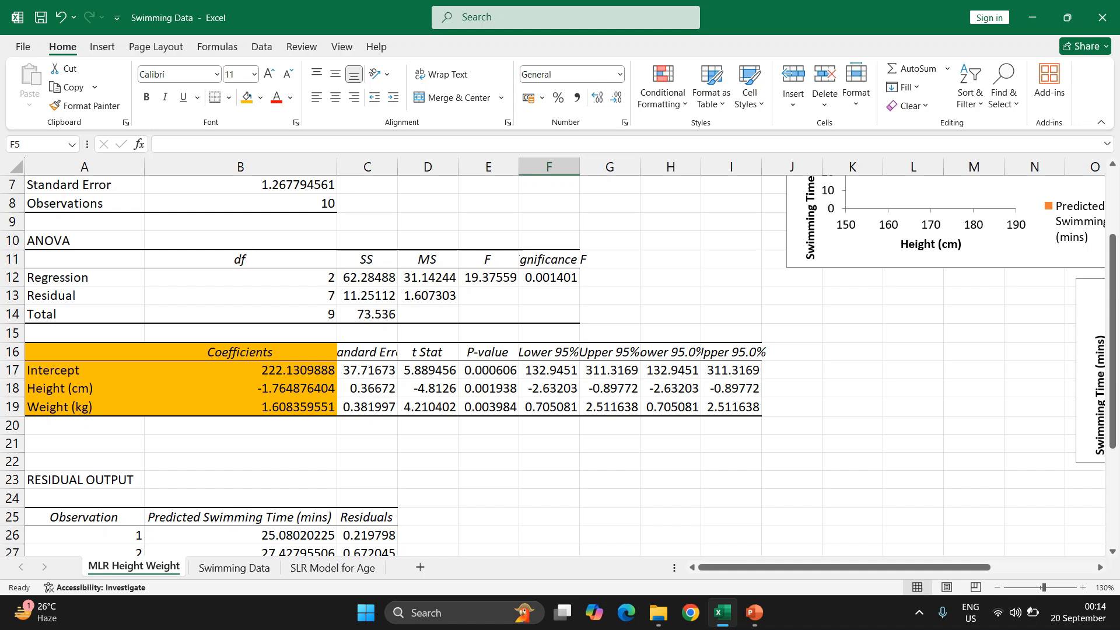
scroll(560, 362, down, 5)
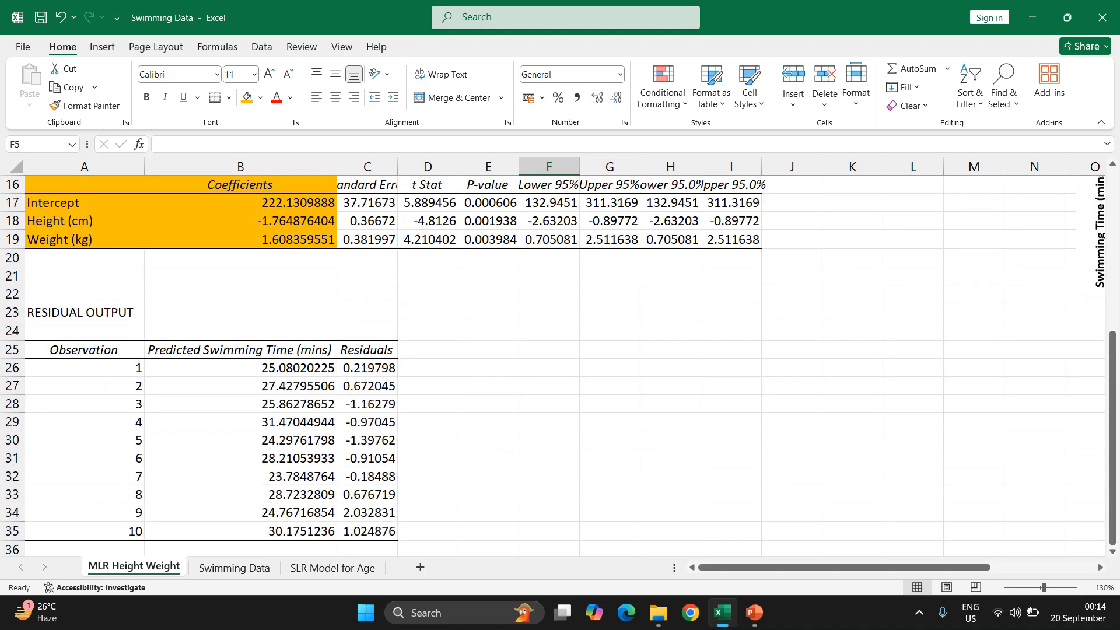
drag(241, 276, 241, 439)
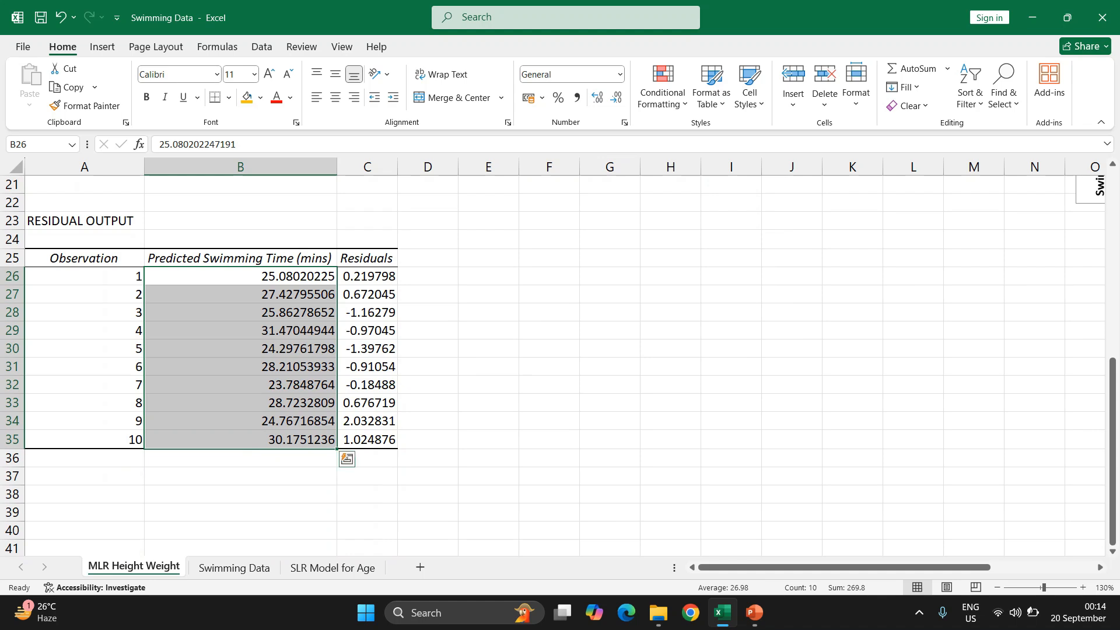
scroll(560, 362, up, 7)
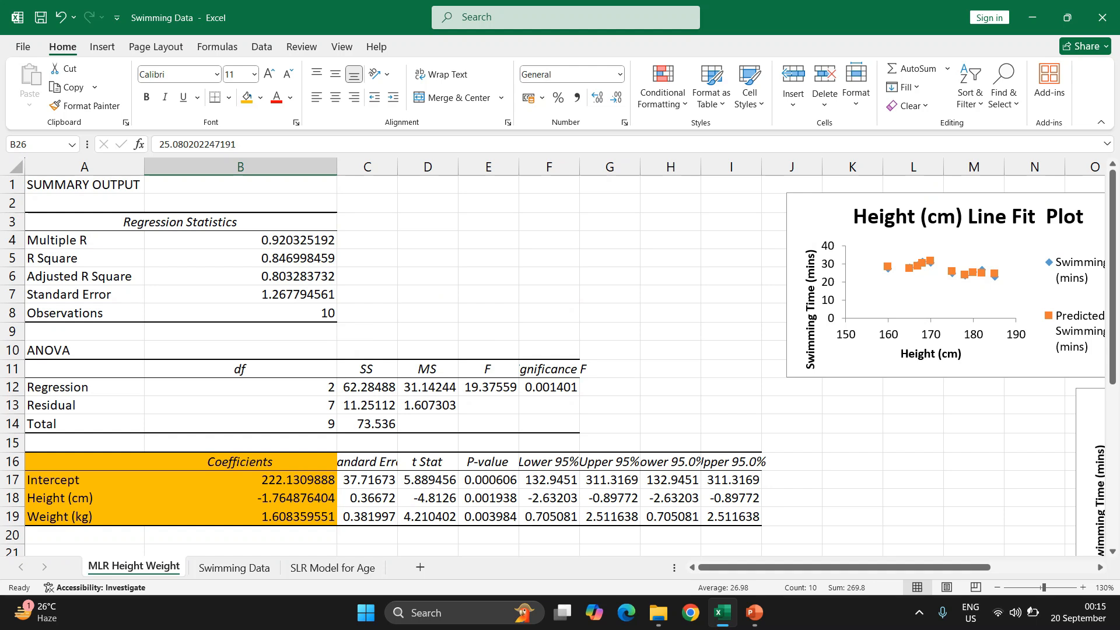
click(240, 258)
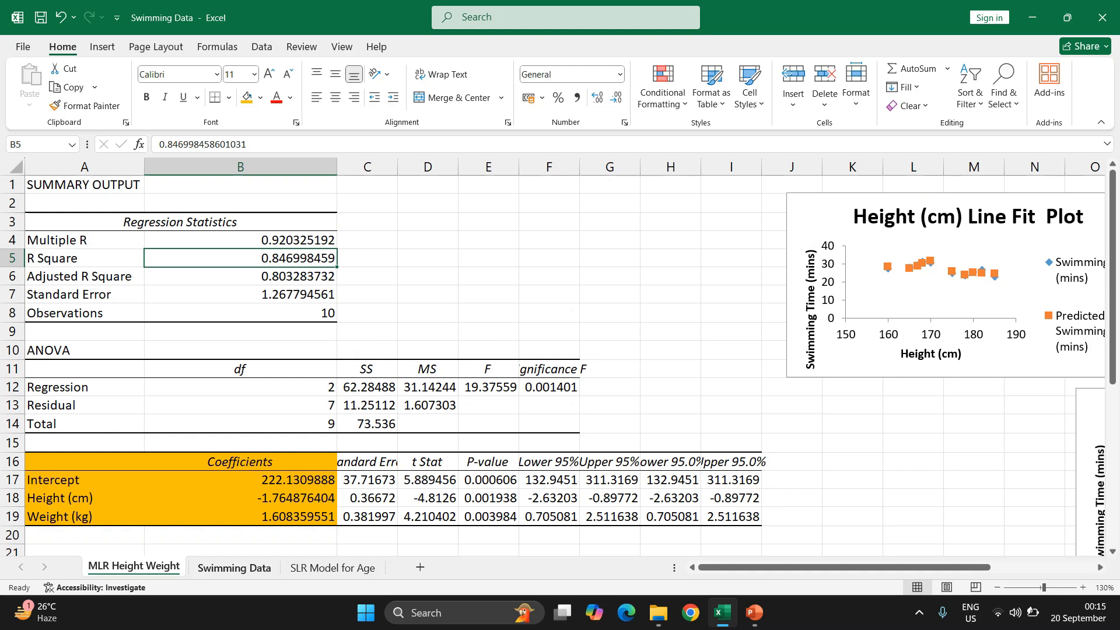
- Run the Regression tool on the Swimming Data sheet with the X input range set to all five factor columns, $B$1:$F$11, outputting to a new worksheet
click(234, 567)
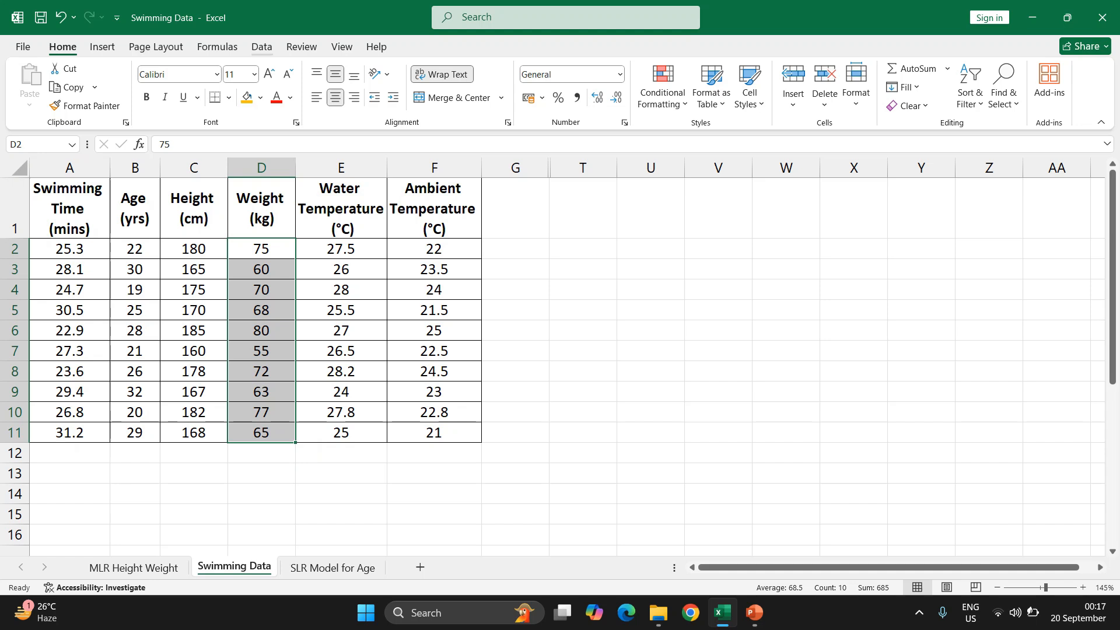
click(261, 46)
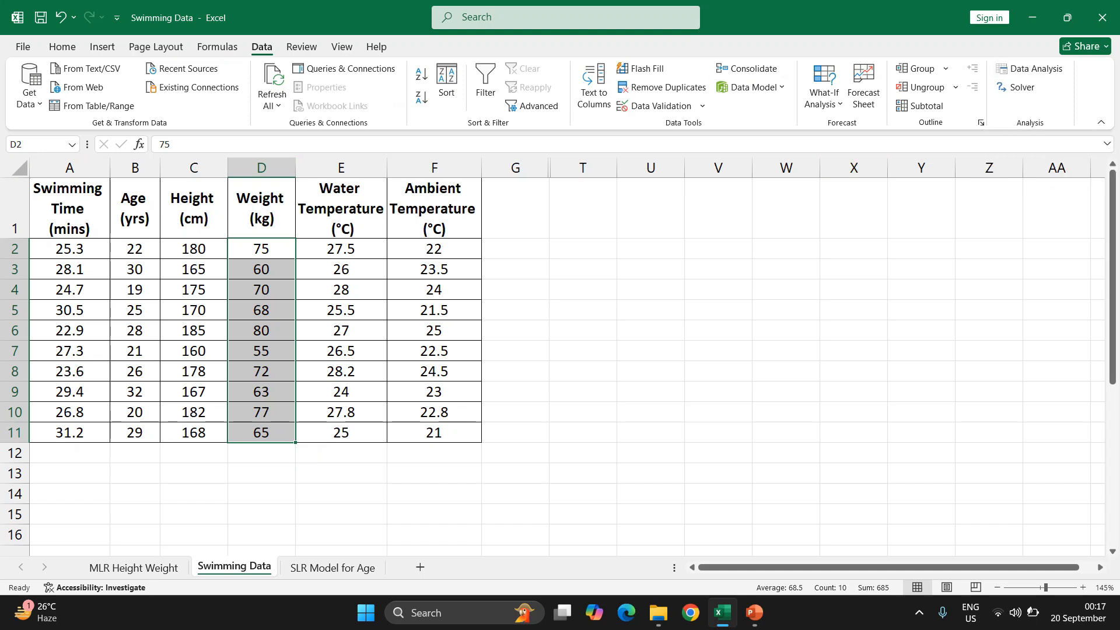
click(1029, 68)
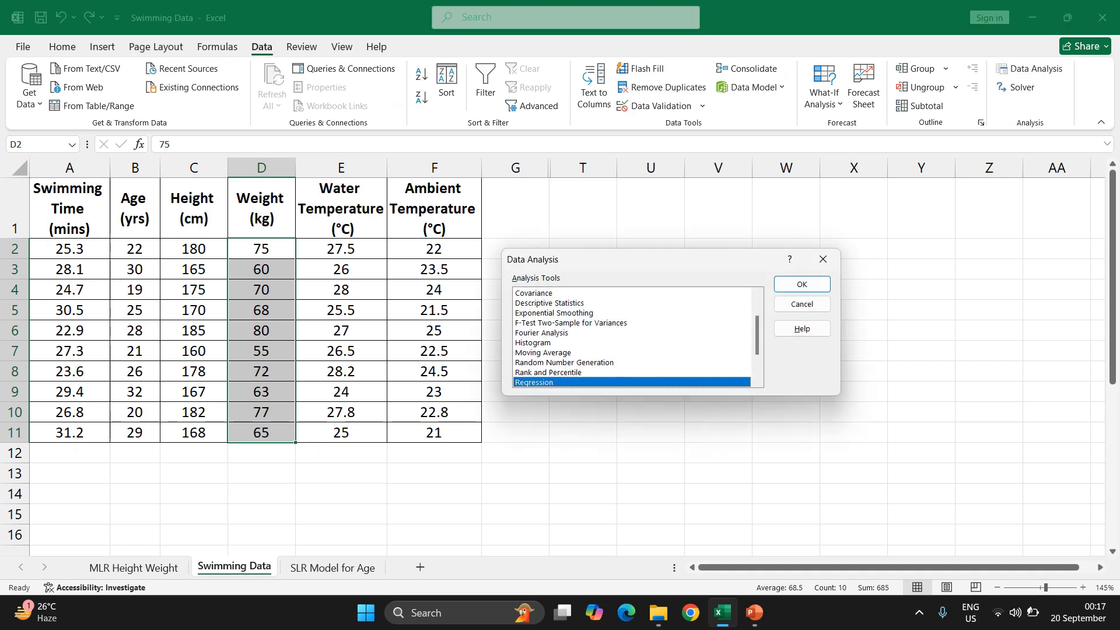
key(Return)
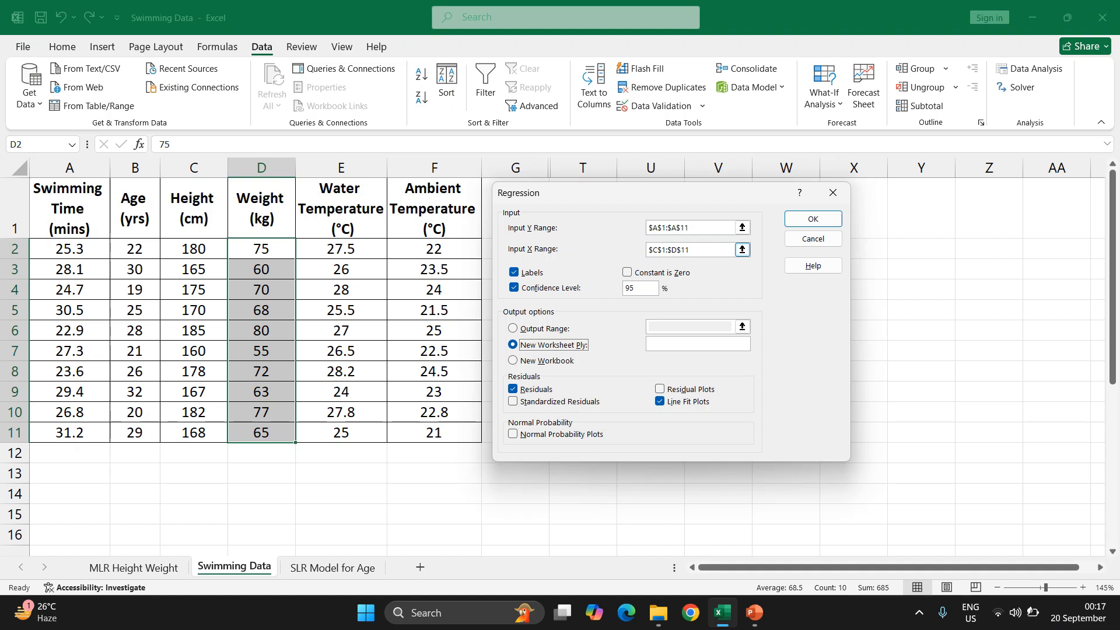
drag(690, 250, 648, 250)
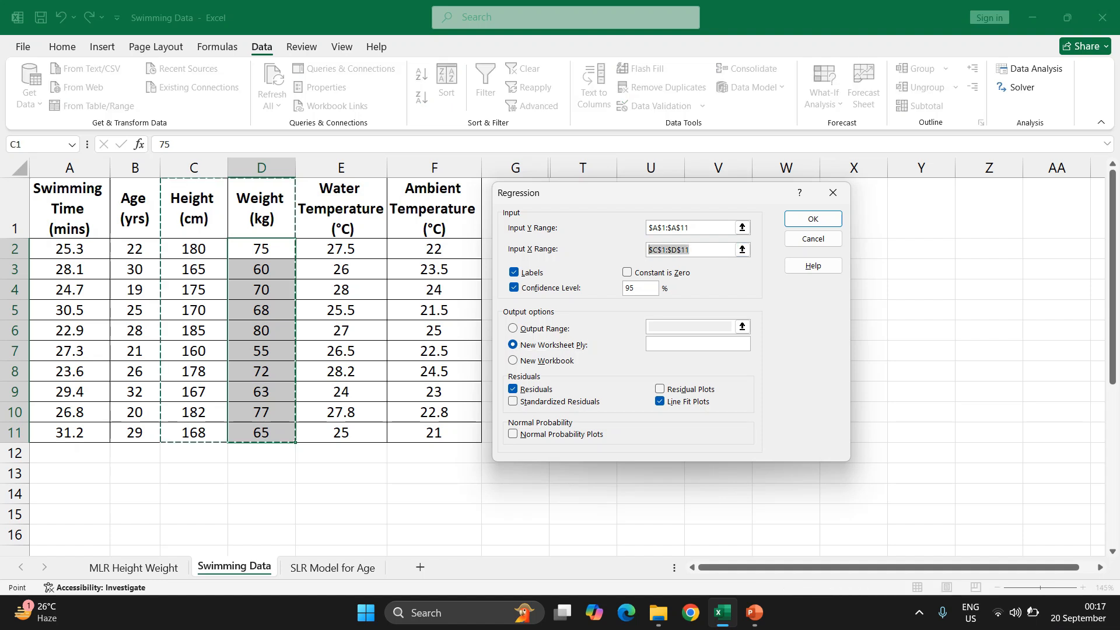
key(BackSpace)
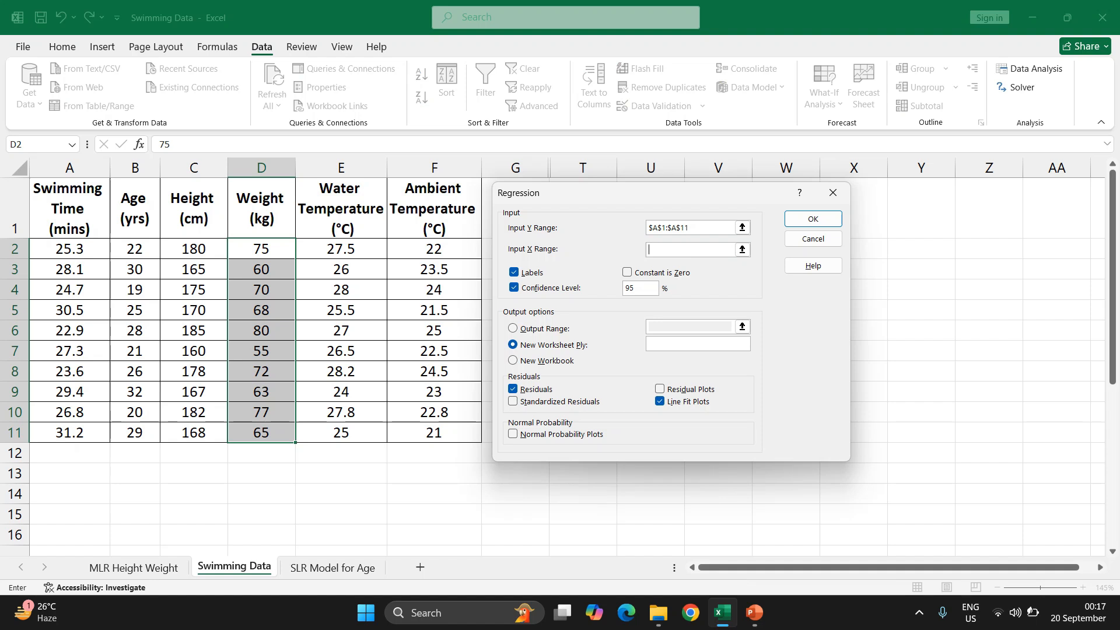
click(742, 249)
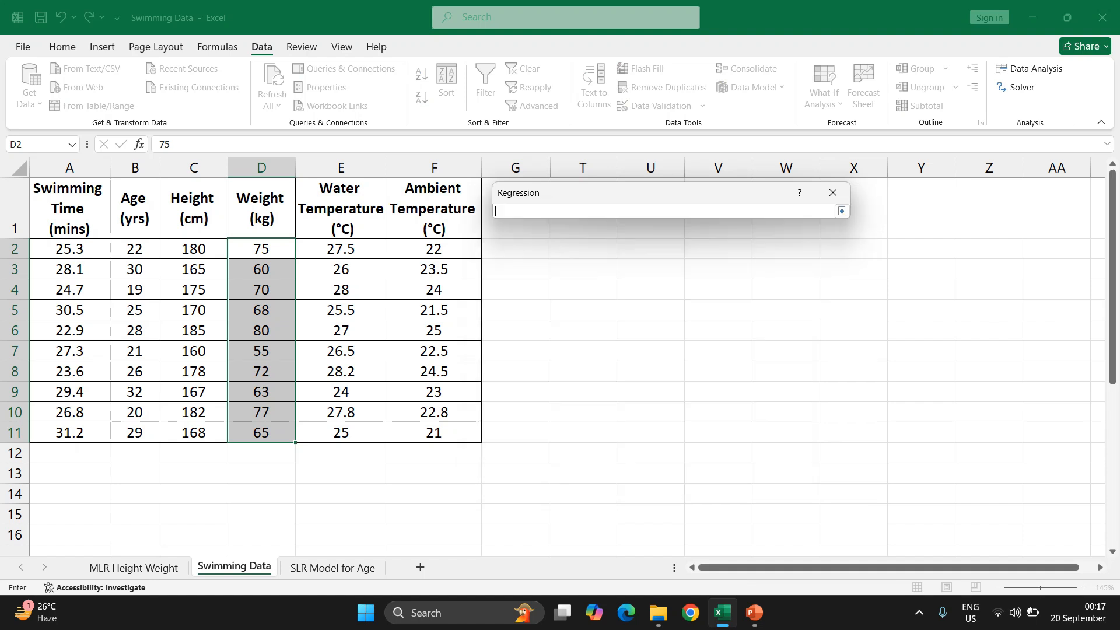
drag(134, 210, 484, 441)
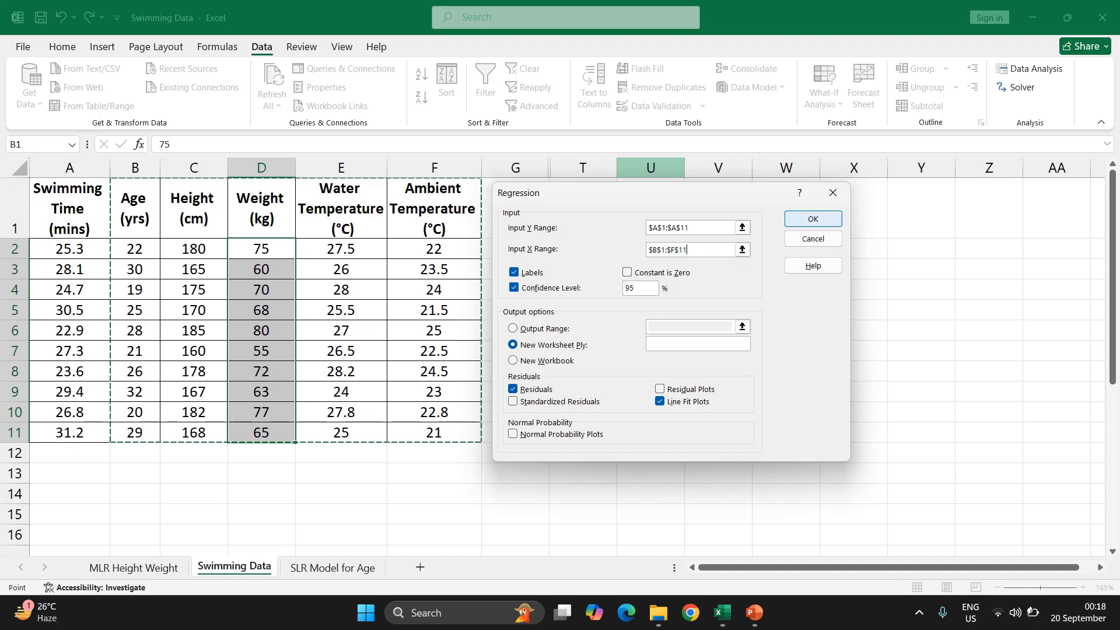
click(813, 219)
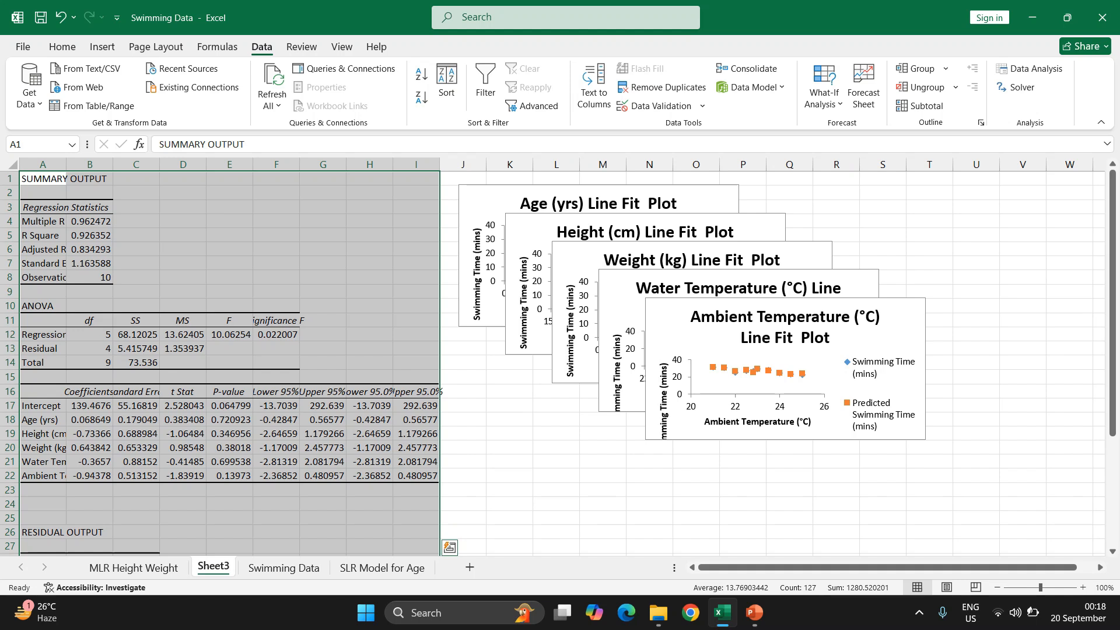
- Rename the new regression output sheet to MLR Model 5 factors
right_click(210, 567)
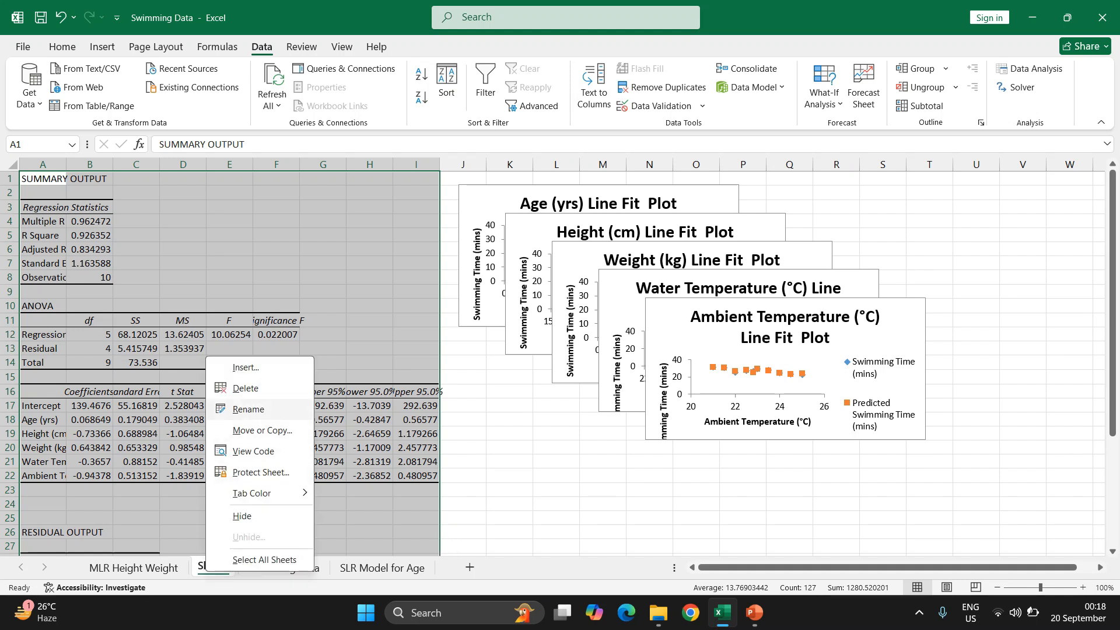
click(248, 408)
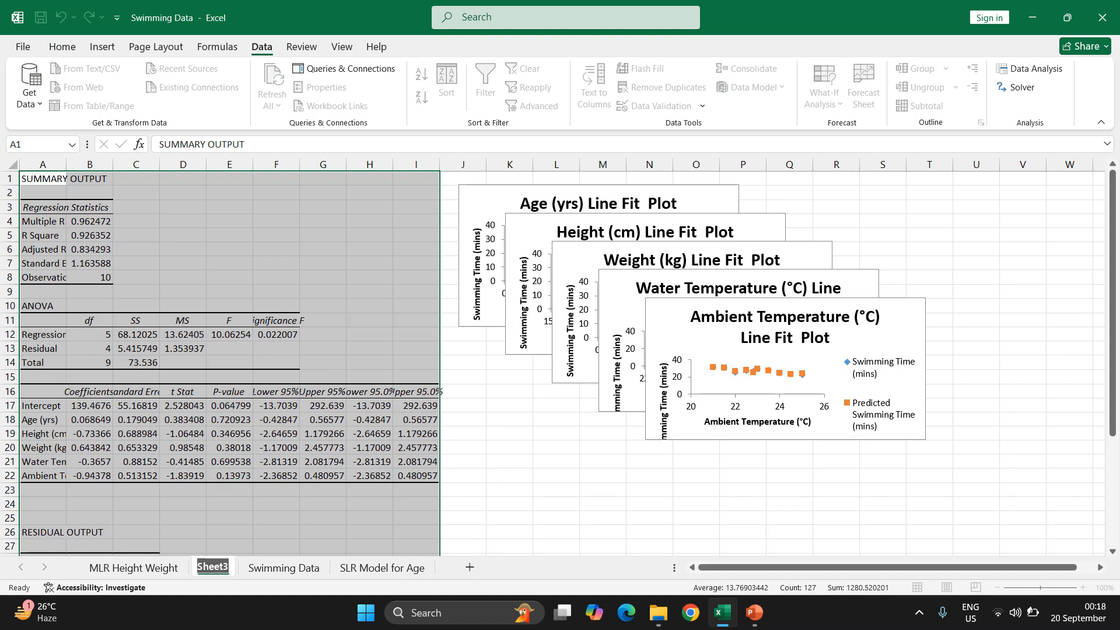
text(MLR Mo)
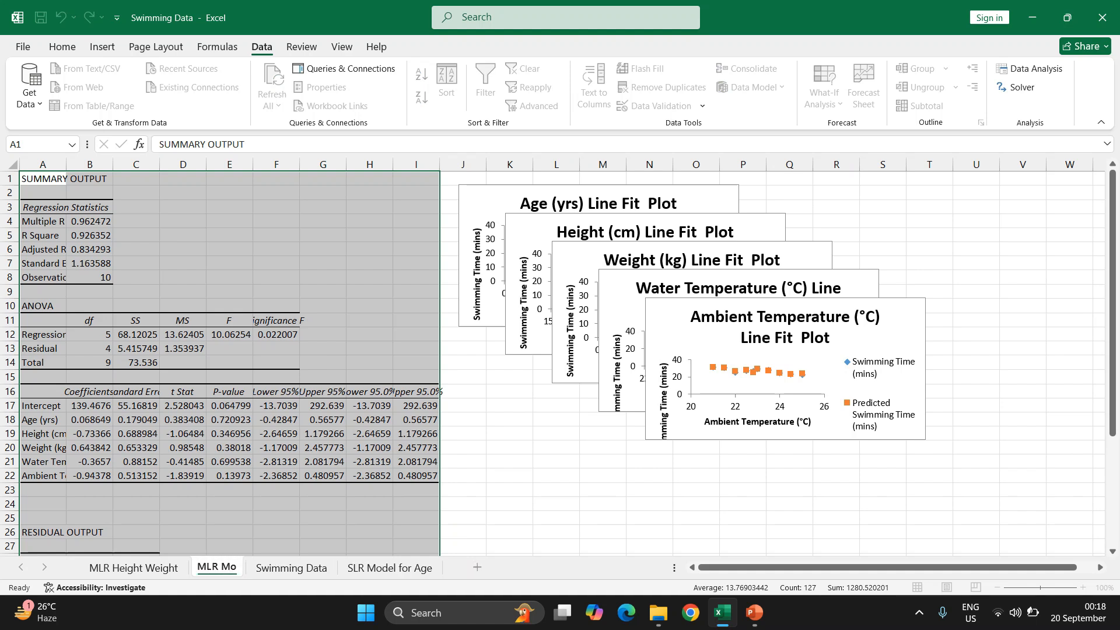
text(del 5)
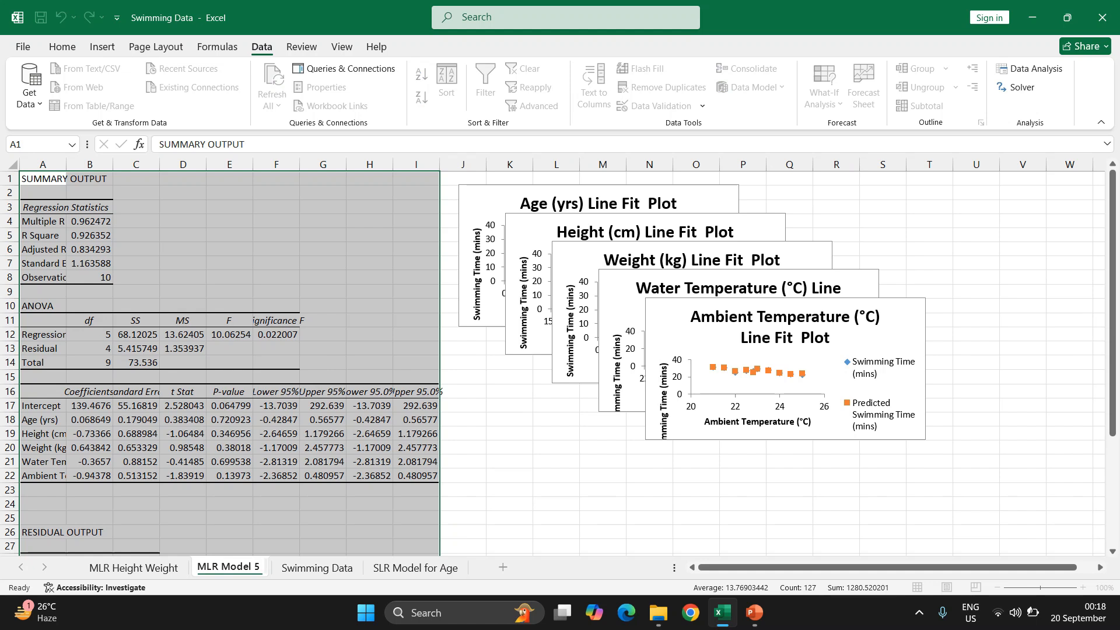
text( factors)
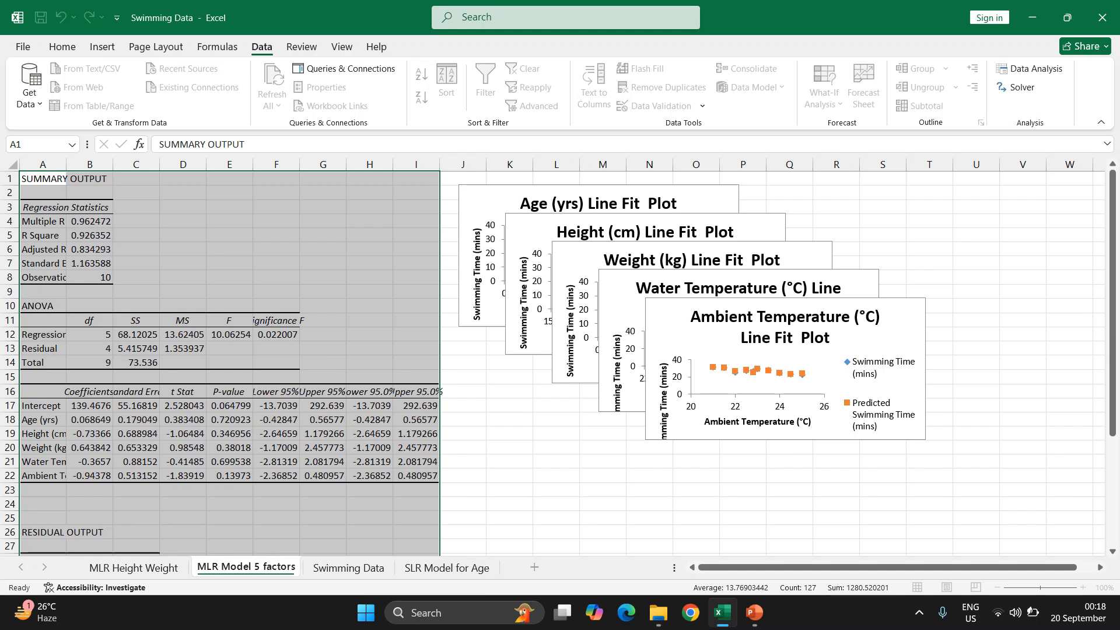
key(Return)
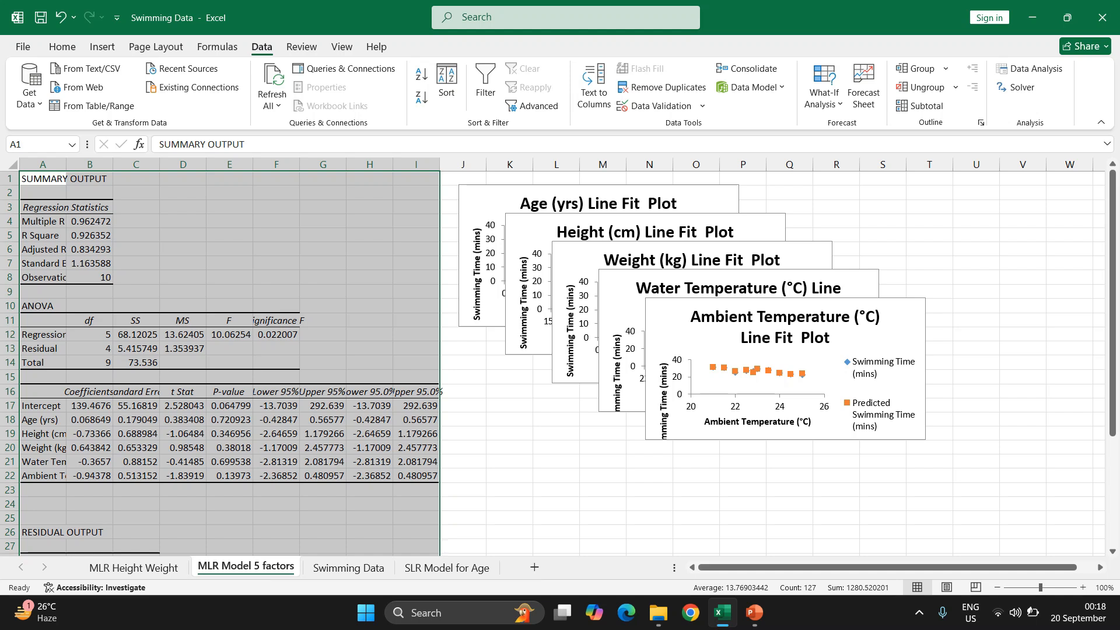
- Spread out the overlapping line fit plots, stacking Height and Water Temperature below Age, with Weight and Ambient Temperature in a second column beside them
drag(892, 318, 1052, 386)
drag(851, 315, 774, 443)
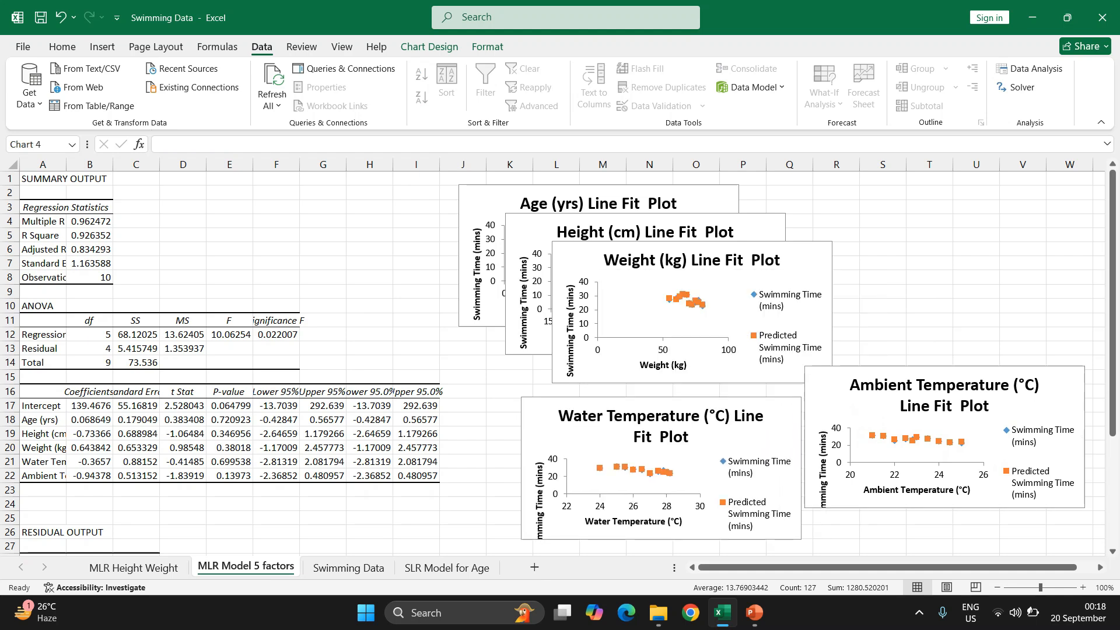
click(801, 273)
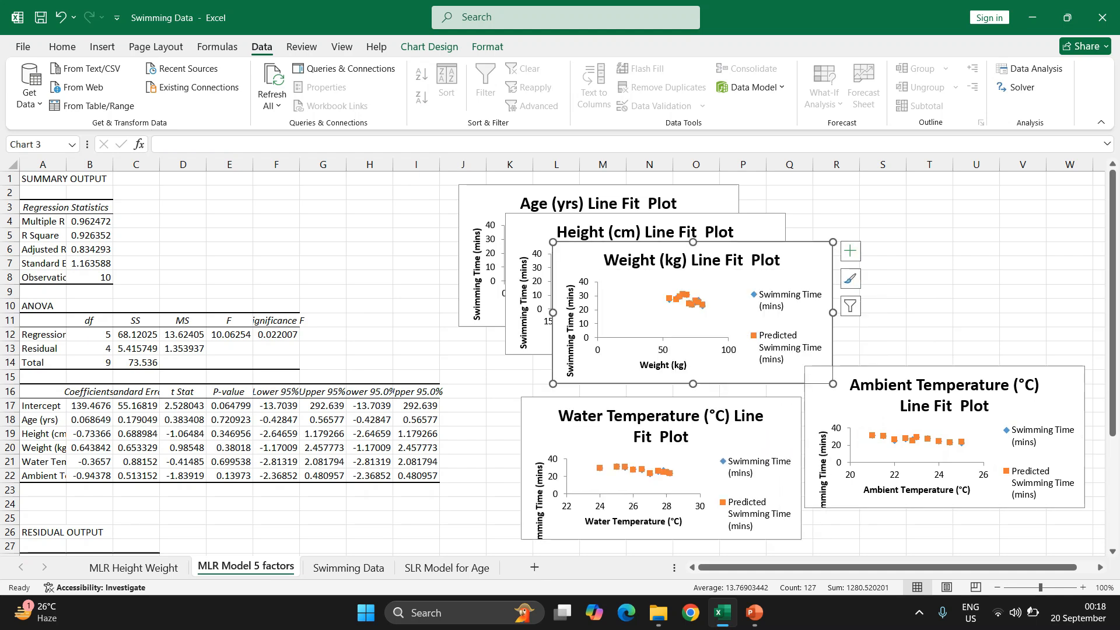
drag(801, 273, 1074, 231)
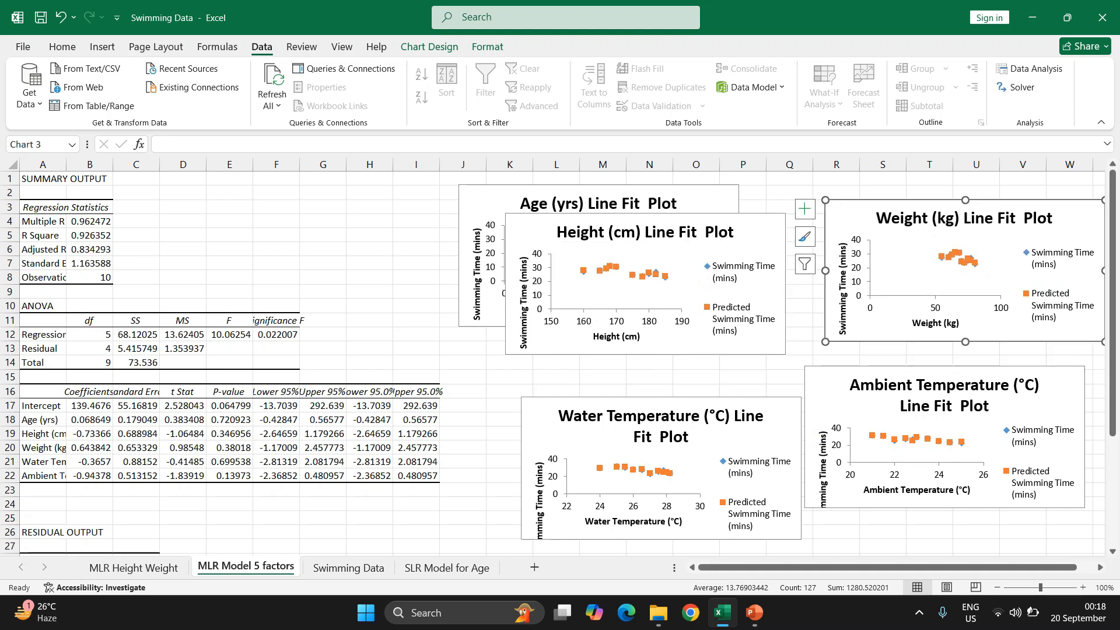
drag(752, 242, 719, 500)
scroll(746, 379, down, 3)
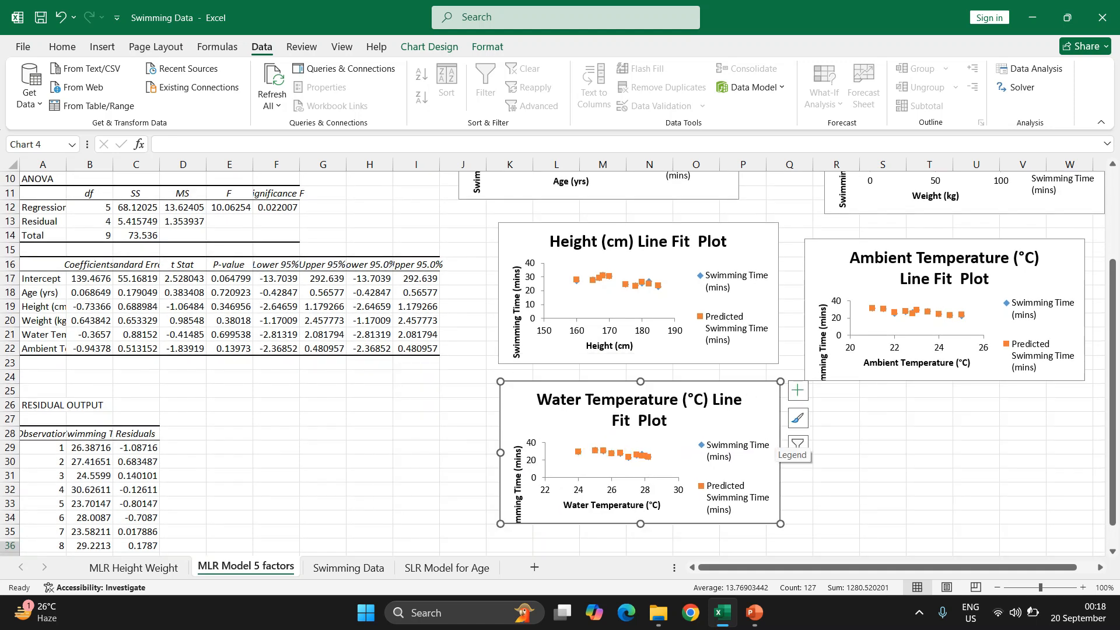
scroll(797, 444, up, 3)
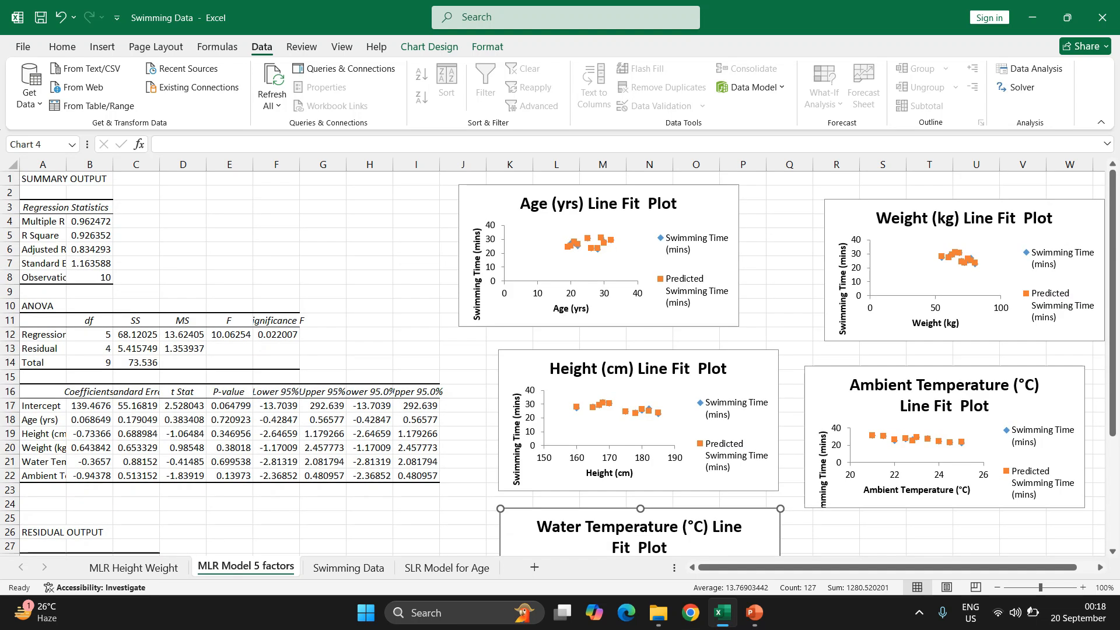
- Autofit columns A and B of the five-factor output and review its coefficients and regression statistics
double_click(66, 164)
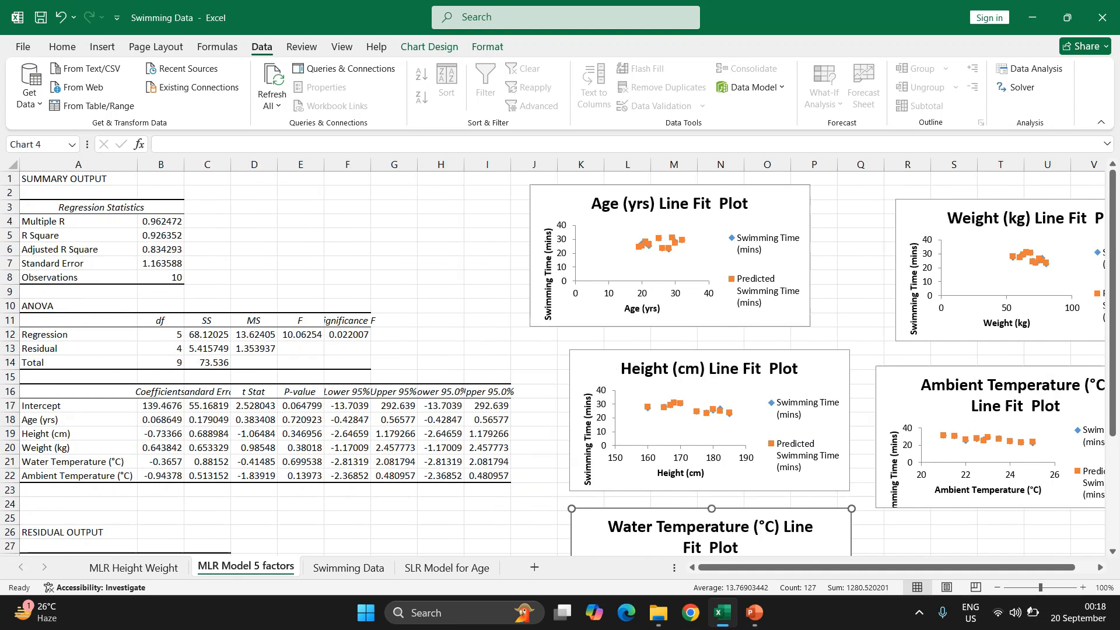
double_click(184, 164)
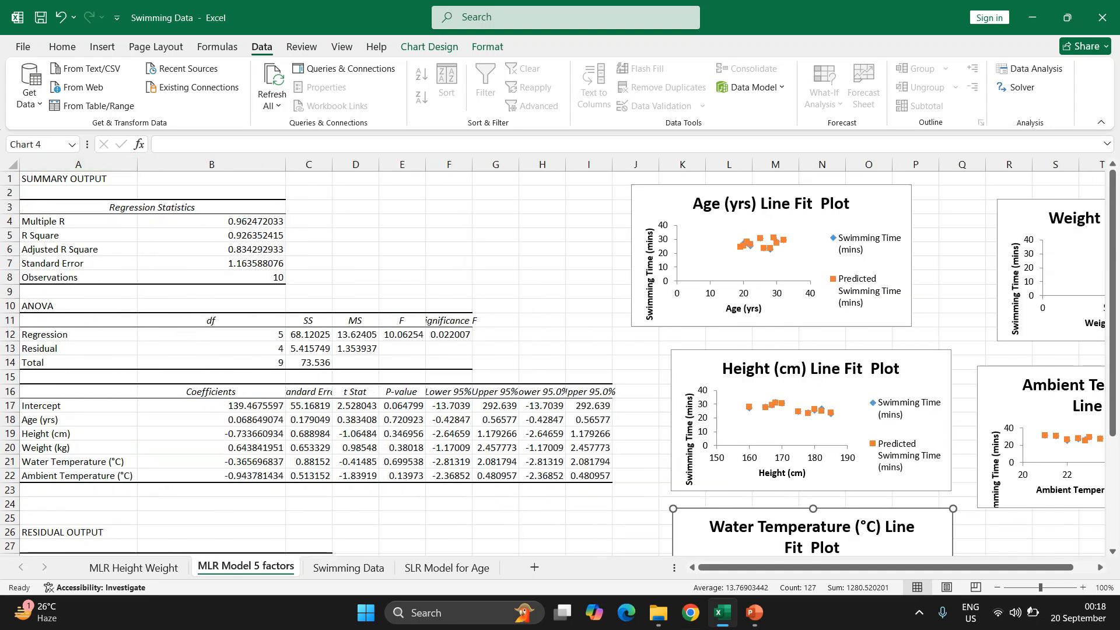
scroll(558, 362, down, 1)
scroll(558, 363, up, 1)
scroll(558, 363, down, 4)
ctrl+scroll(558, 363, up, 3)
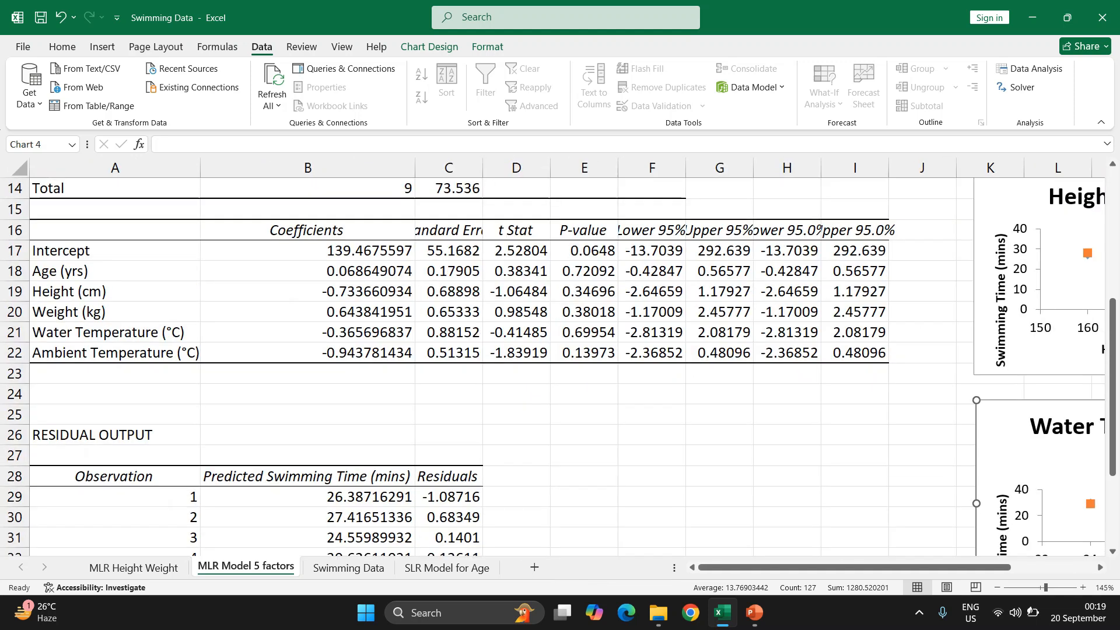
scroll(558, 367, up, 5)
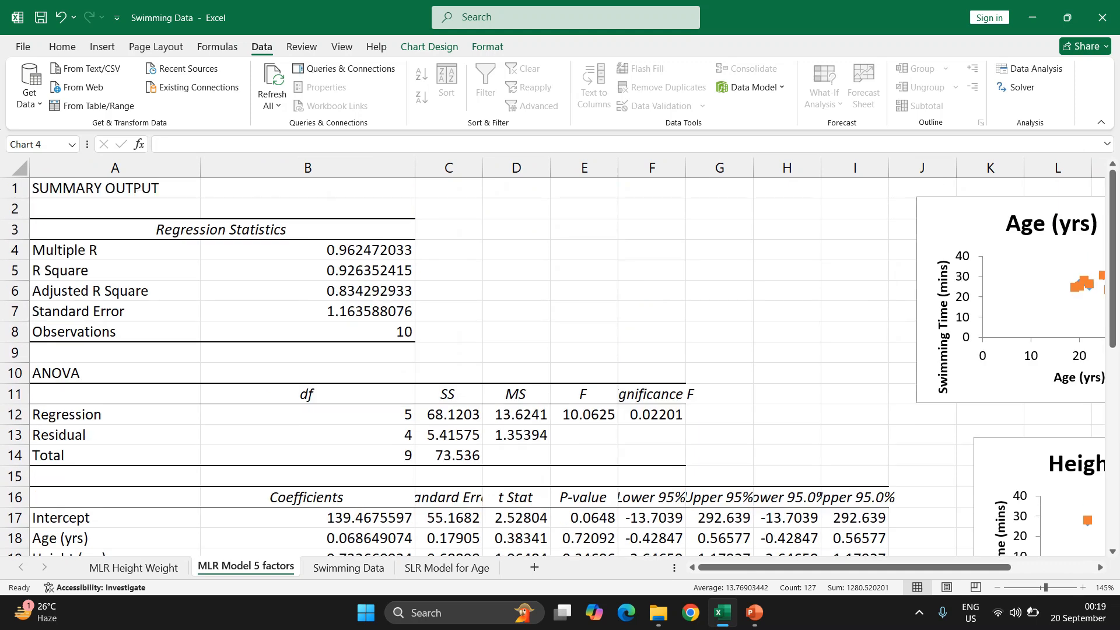
- Highlight the coefficients table A16:B22 of the five-factor output with an orange fill and dismiss the low-battery warning
scroll(558, 363, down, 5)
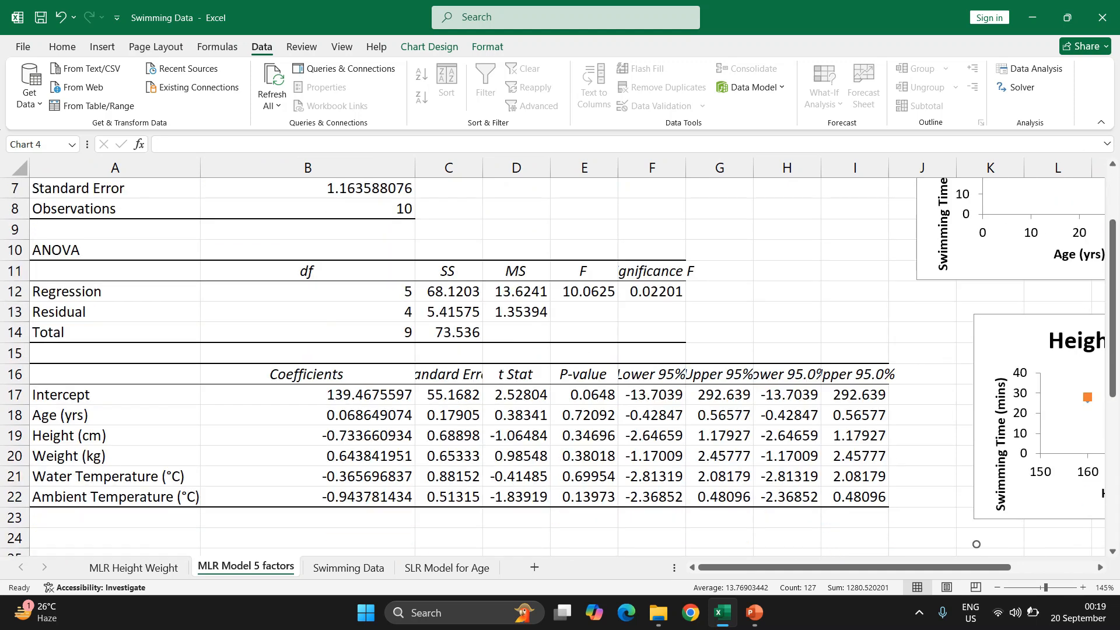
scroll(558, 363, up, 1)
drag(87, 271, 350, 393)
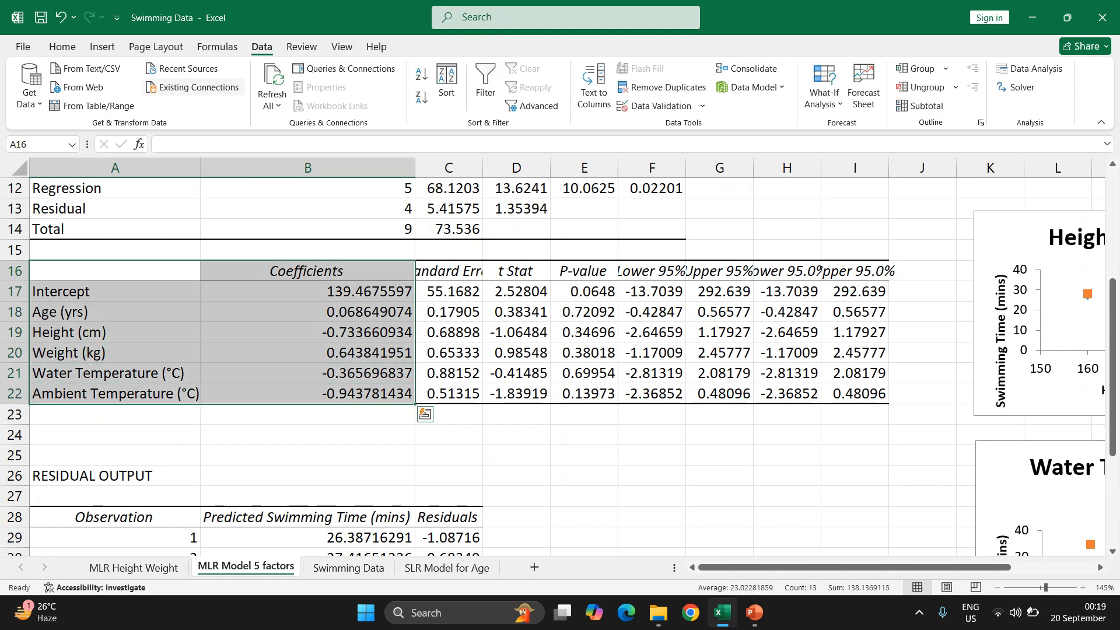
click(62, 47)
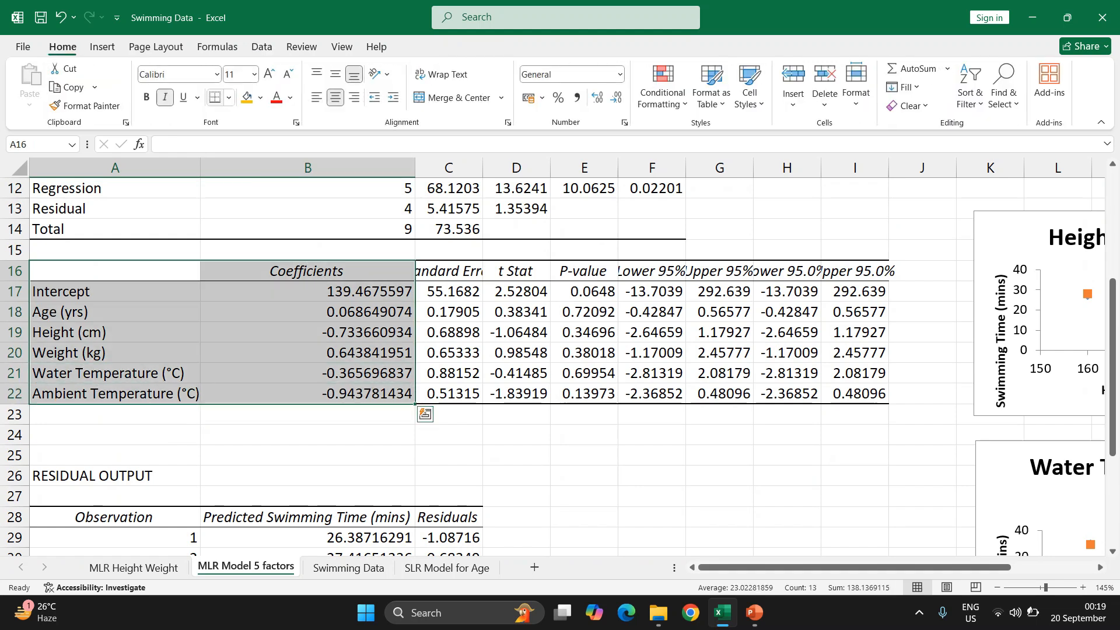
click(247, 98)
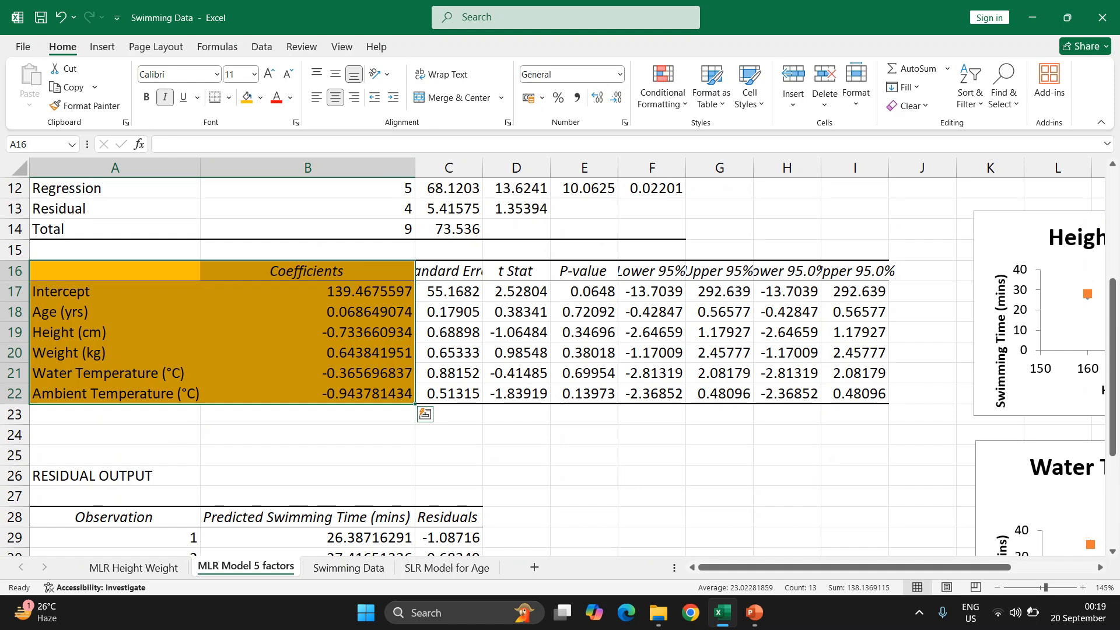
click(516, 455)
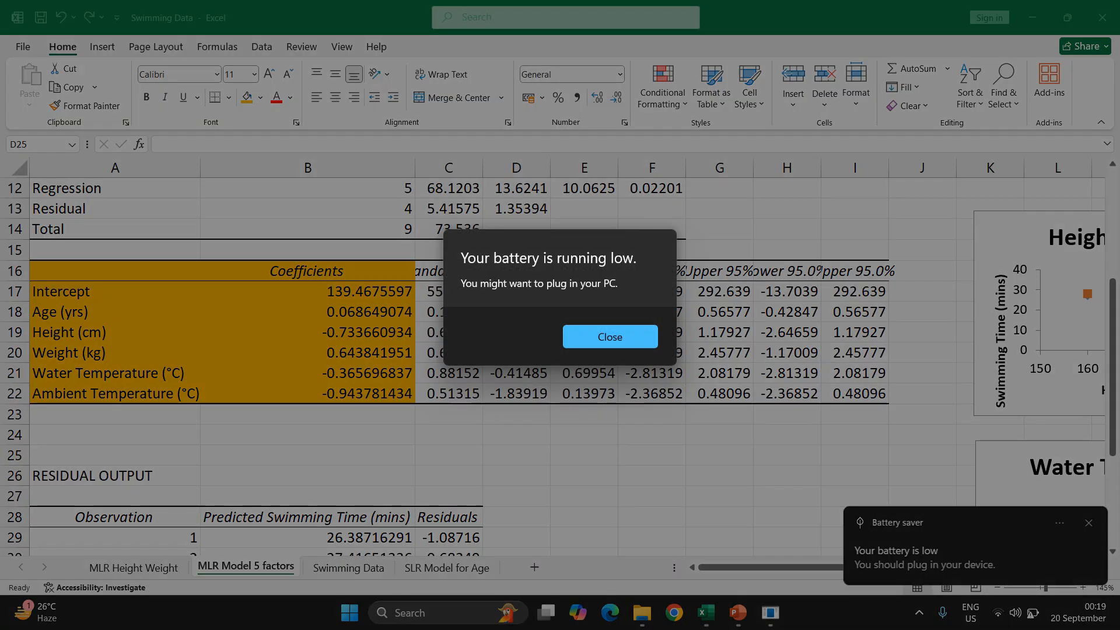
click(610, 337)
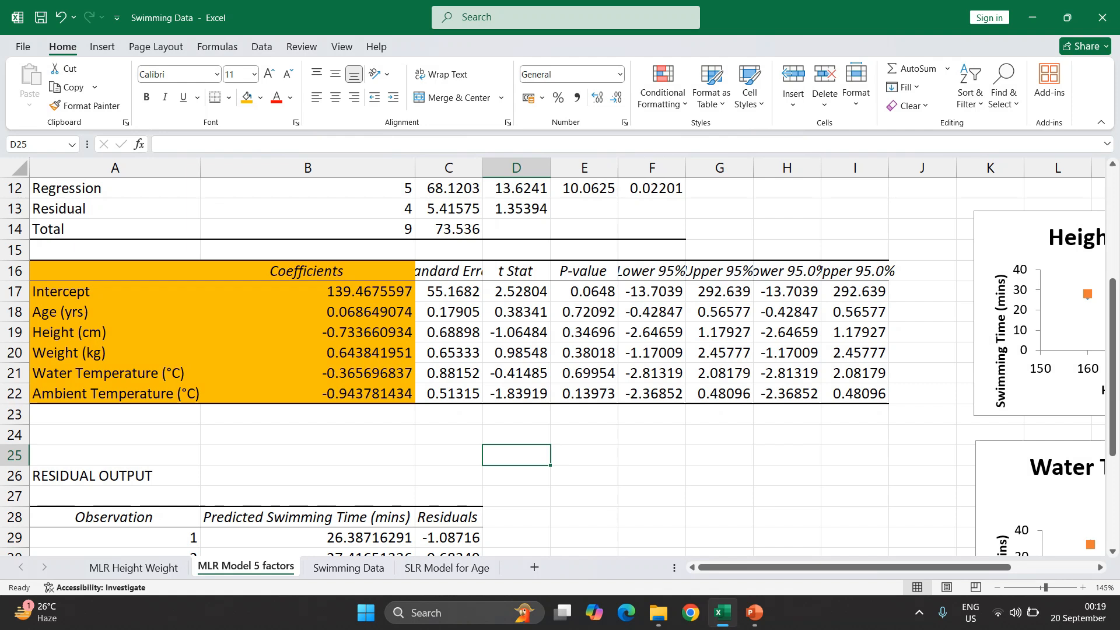
- Examine the five-factor model's R Square value in the regression statistics alongside its highlighted coefficients
scroll(560, 356, up, 4)
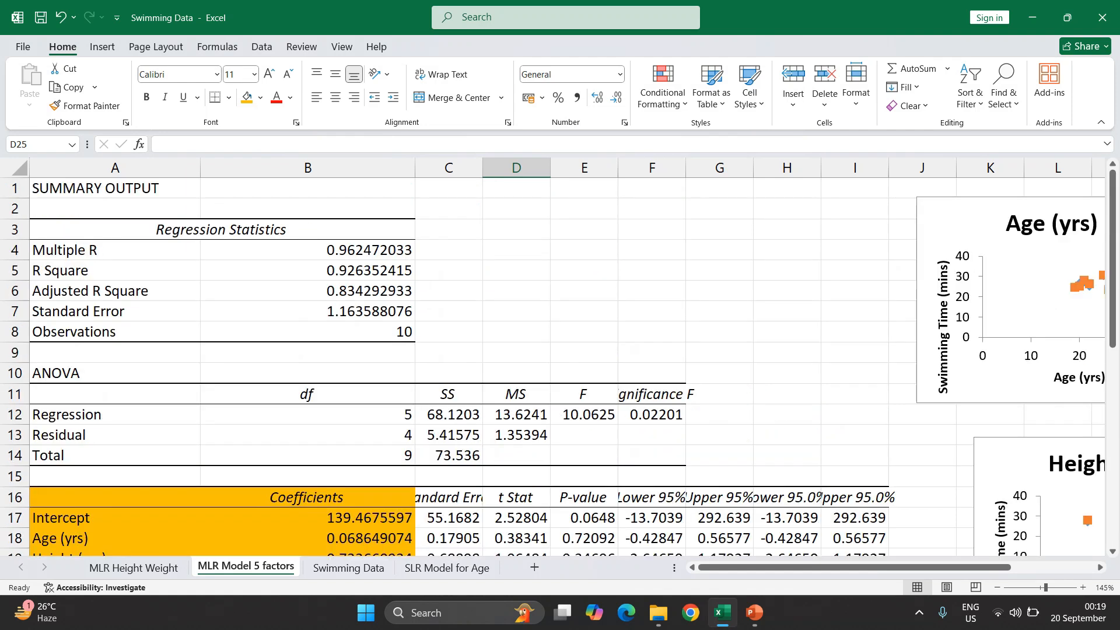
click(307, 270)
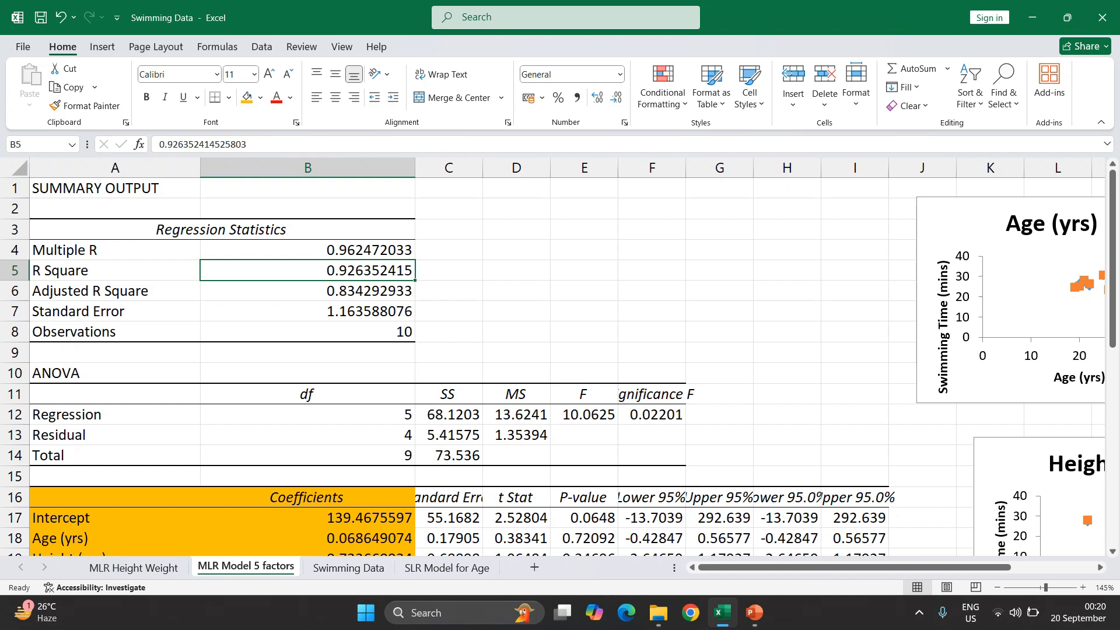
scroll(560, 361, down, 2)
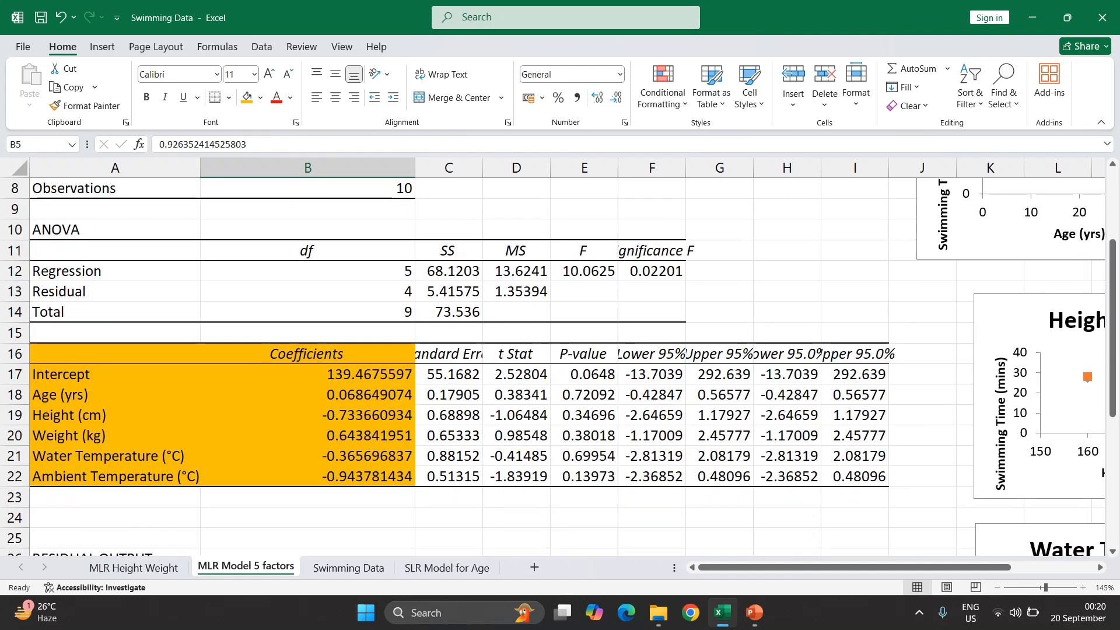
scroll(560, 361, up, 2)
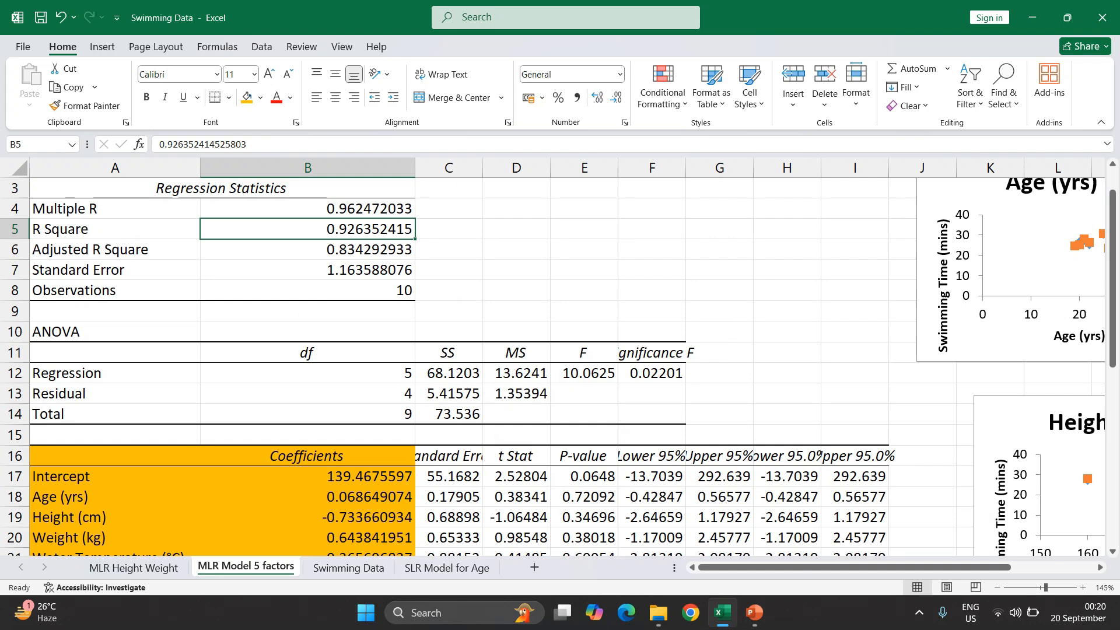
- Review the predicted swimming times in B29:B38 and their residuals, and switch to the 5 factor MLR Model slide in PowerPoint
scroll(560, 362, down, 2)
scroll(560, 361, down, 3)
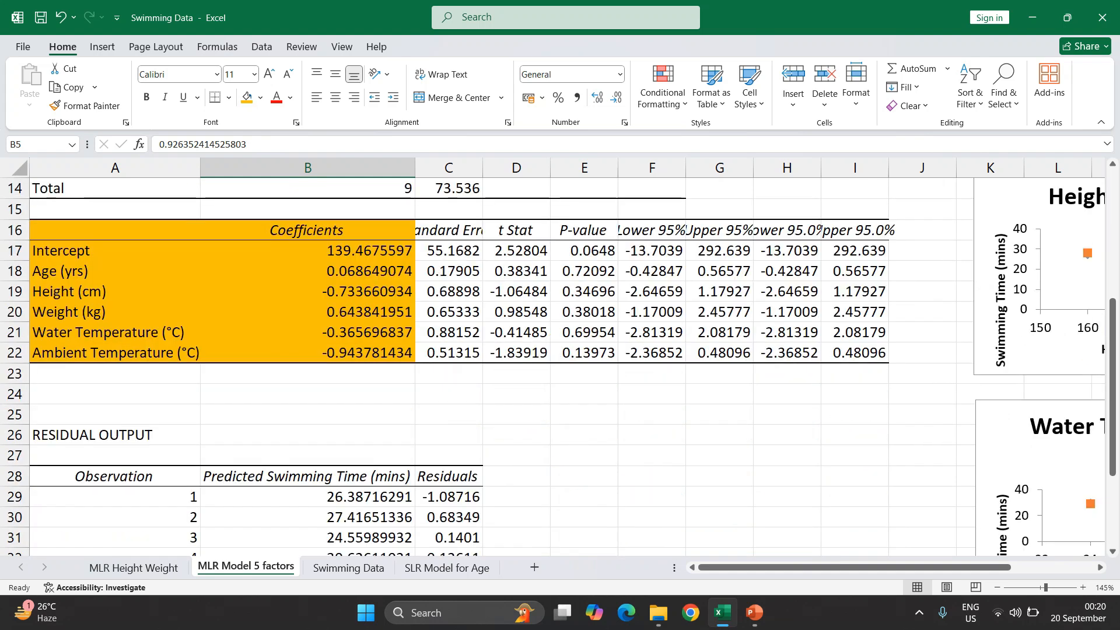
scroll(560, 362, down, 4)
drag(307, 291, 308, 474)
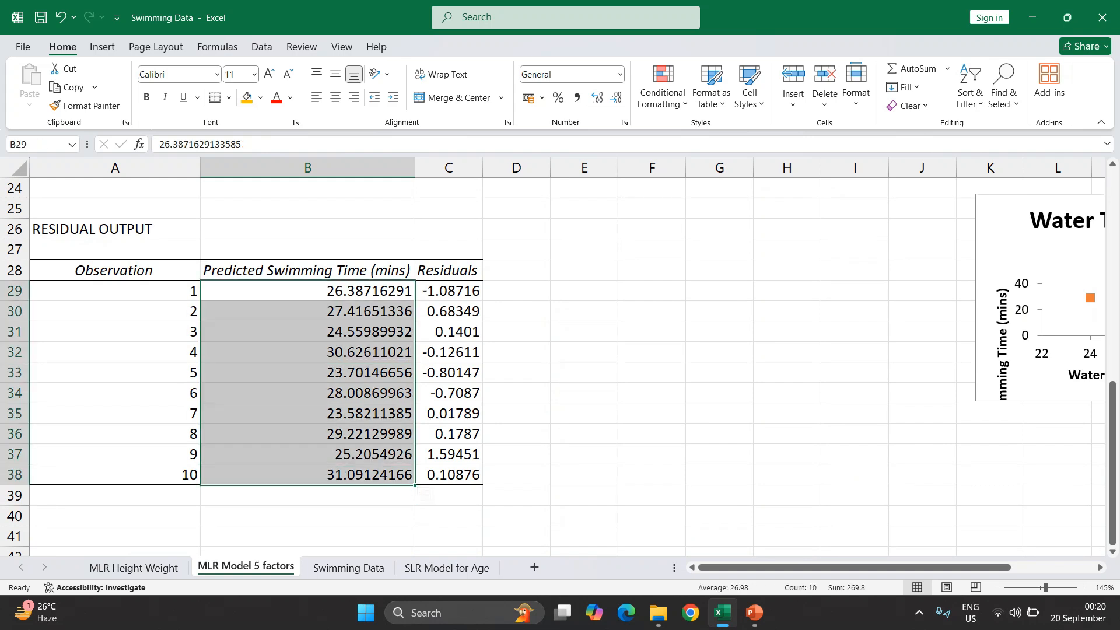
click(448, 290)
drag(307, 291, 307, 474)
scroll(560, 362, up, 5)
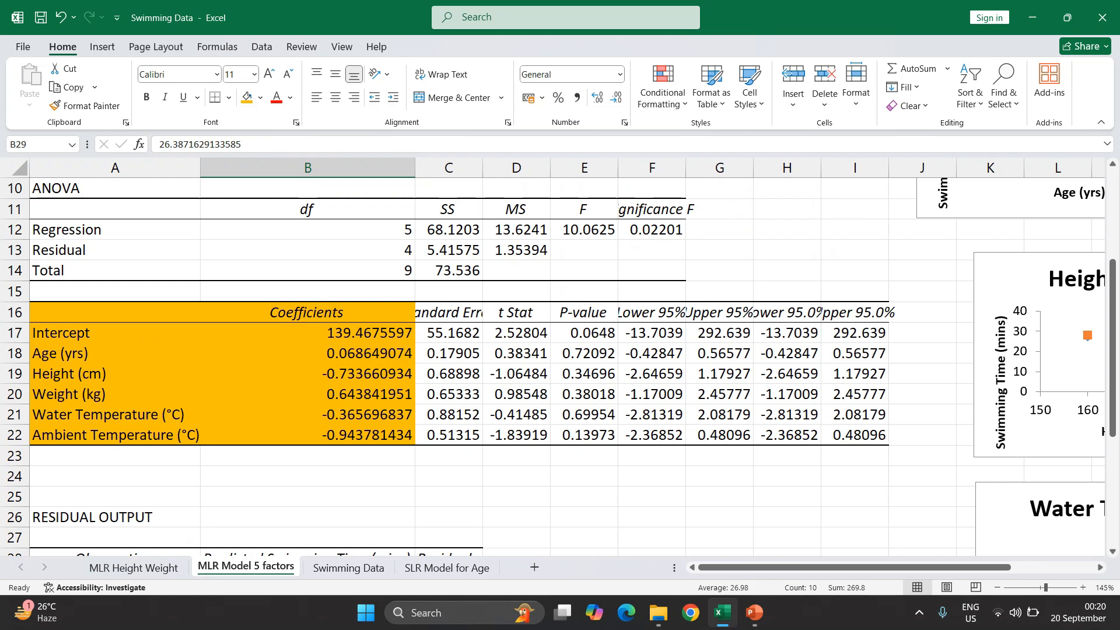
click(626, 9)
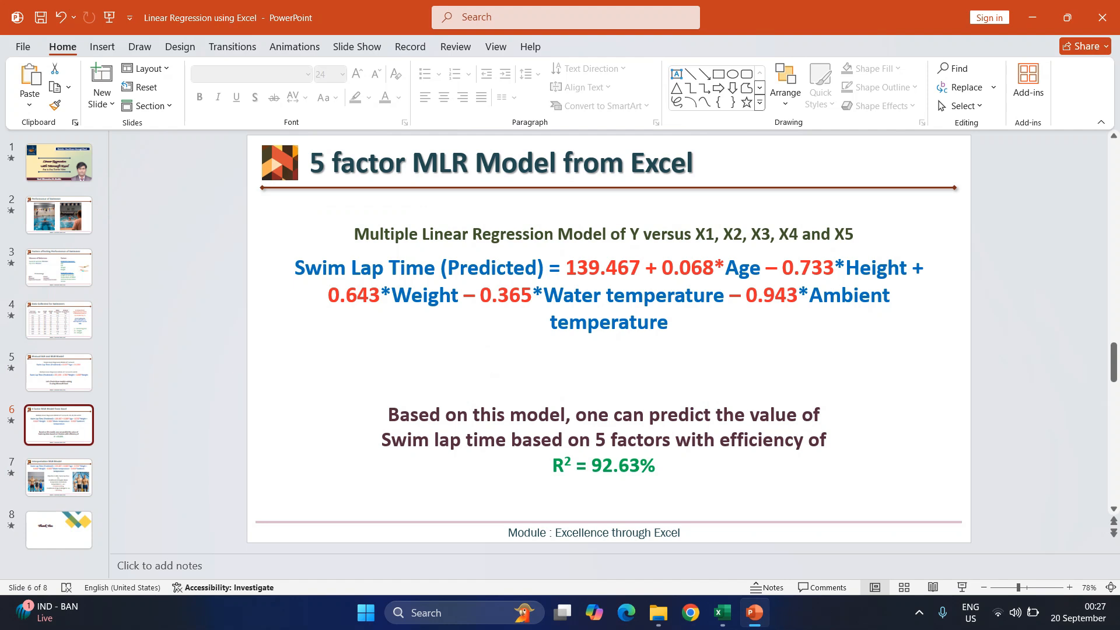